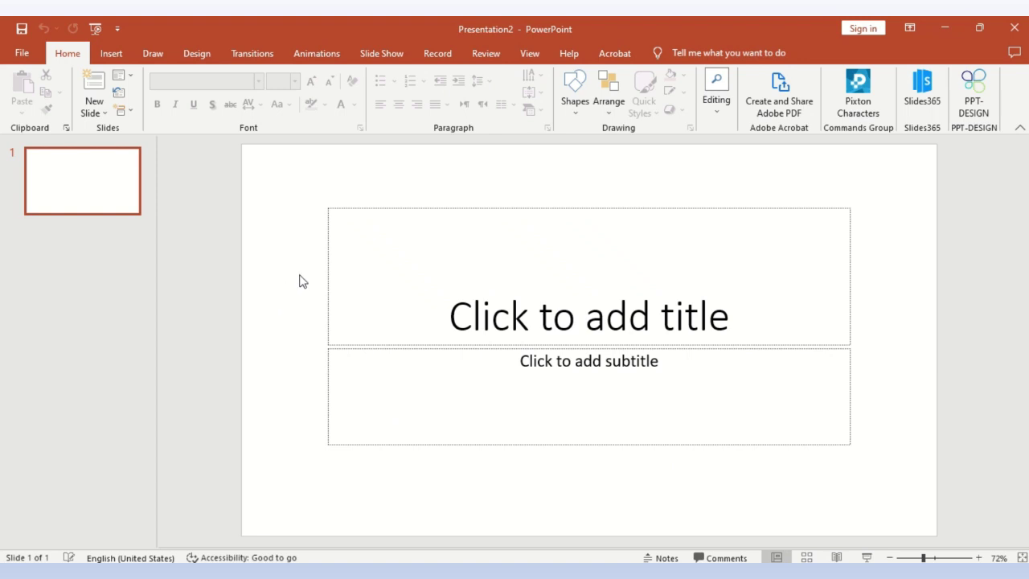
# Switch the empty slide to the Blank layout
pyautogui.rightClick(300, 275)
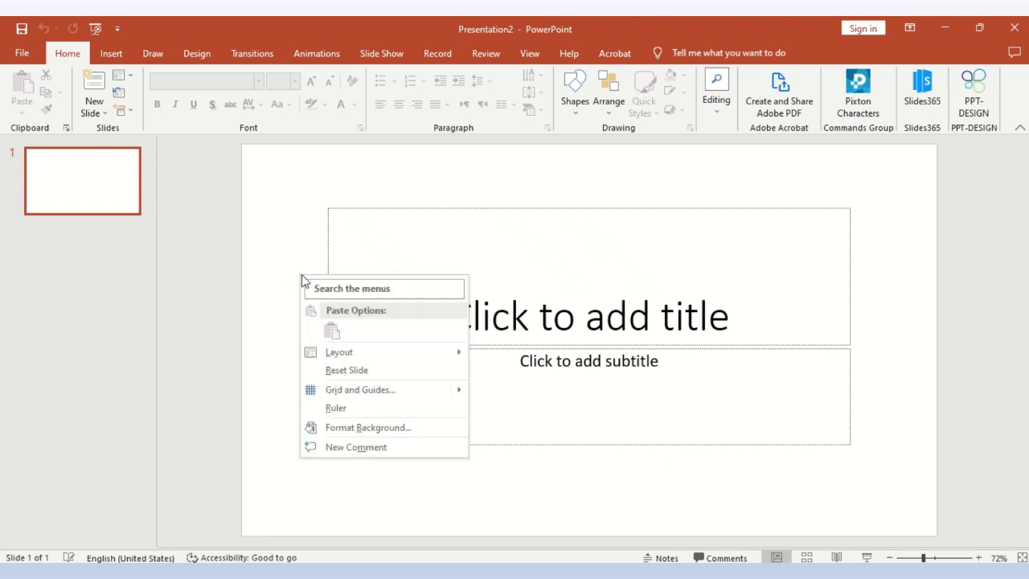
pyautogui.moveTo(402, 352)
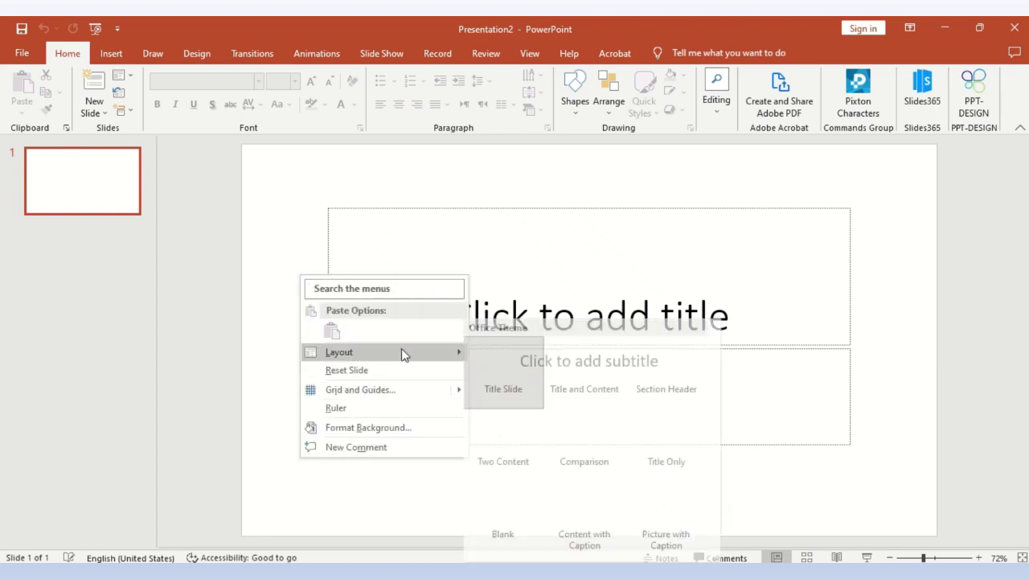
pyautogui.click(507, 486)
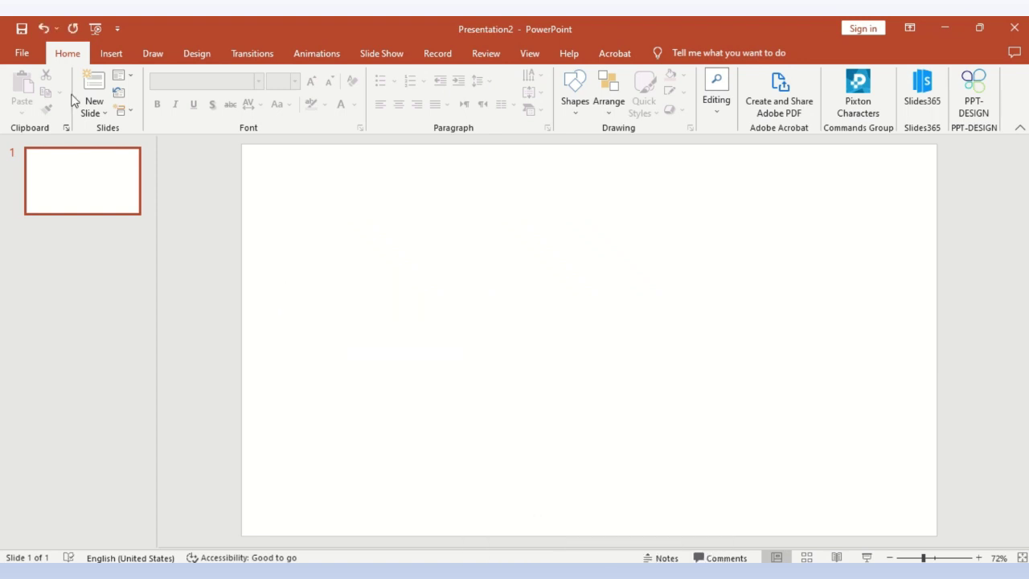
# Draw a wide rectangle, about 4.3" by 11.67", across the top of the slide
pyautogui.click(110, 54)
pyautogui.click(251, 112)
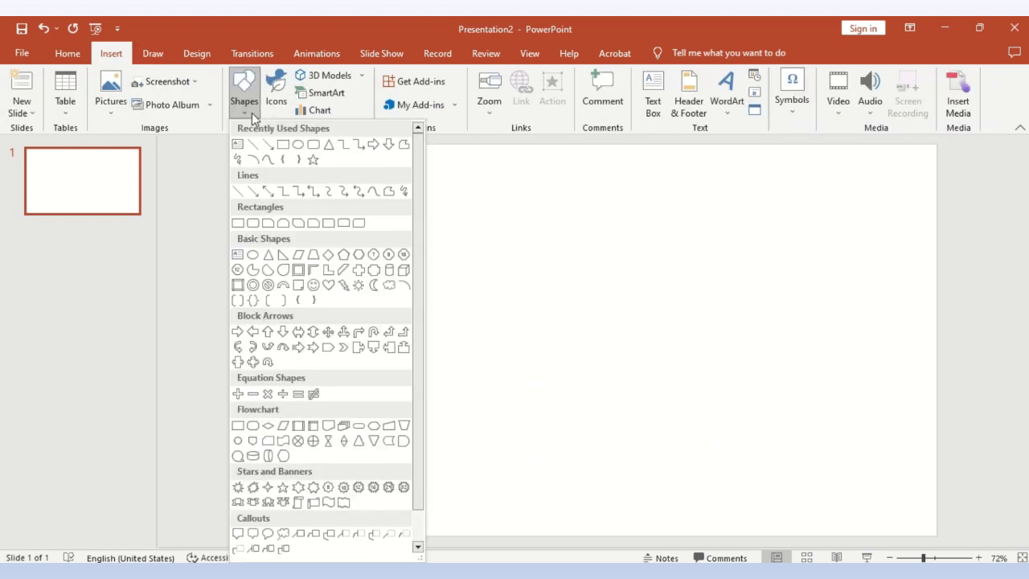
pyautogui.click(280, 142)
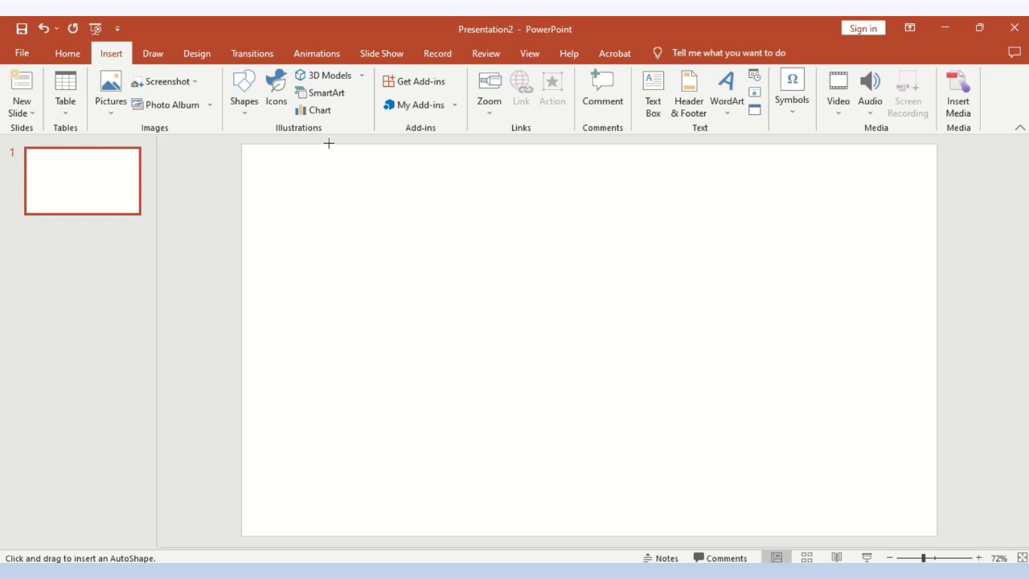
pyautogui.moveTo(331, 143)
pyautogui.mouseDown()
pyautogui.moveTo(939, 301)
pyautogui.moveTo(937, 371)
pyautogui.mouseUp()
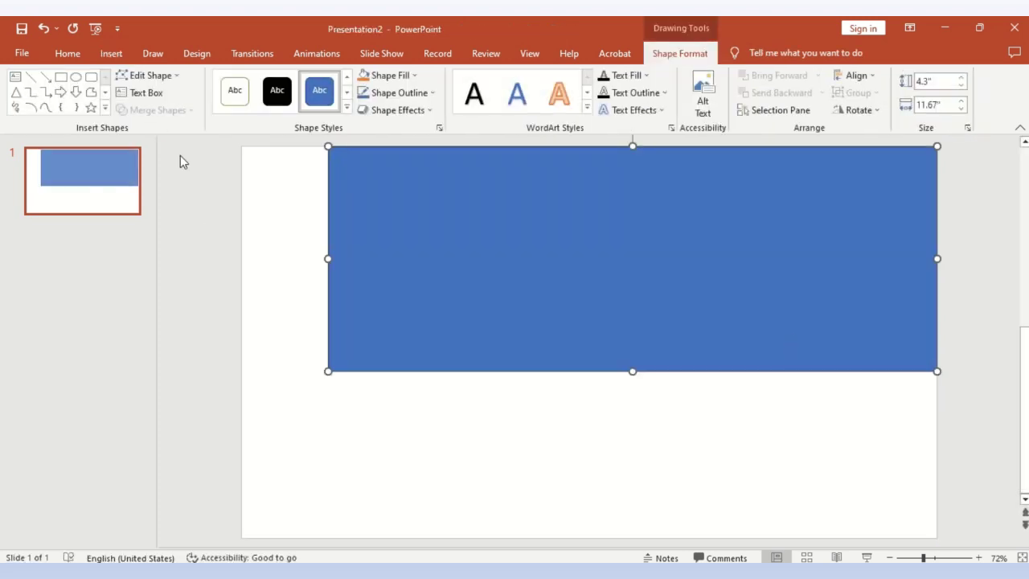
# Remove the rectangle's outline, leaving its fill colour unchanged
pyautogui.click(431, 94)
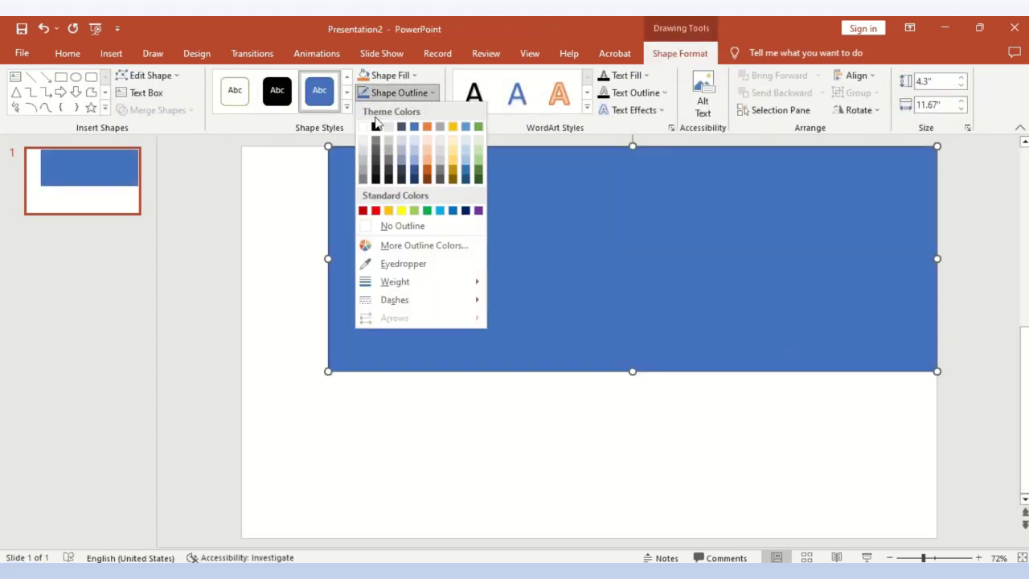
pyautogui.click(371, 228)
pyautogui.click(388, 75)
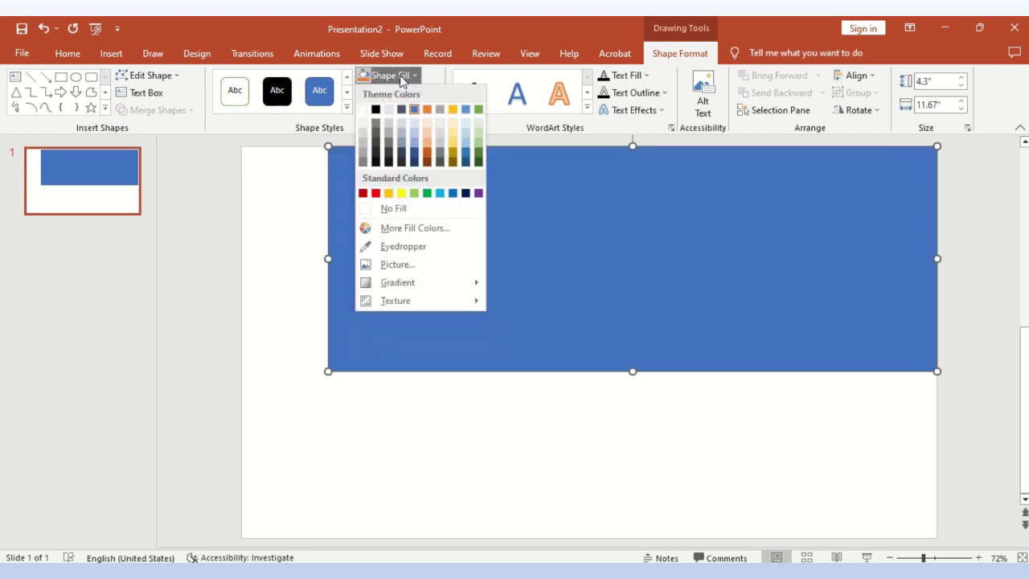
pyautogui.click(400, 75)
# Give the rectangle a grey radial preset gradient fill in Format Shape
pyautogui.rightClick(386, 205)
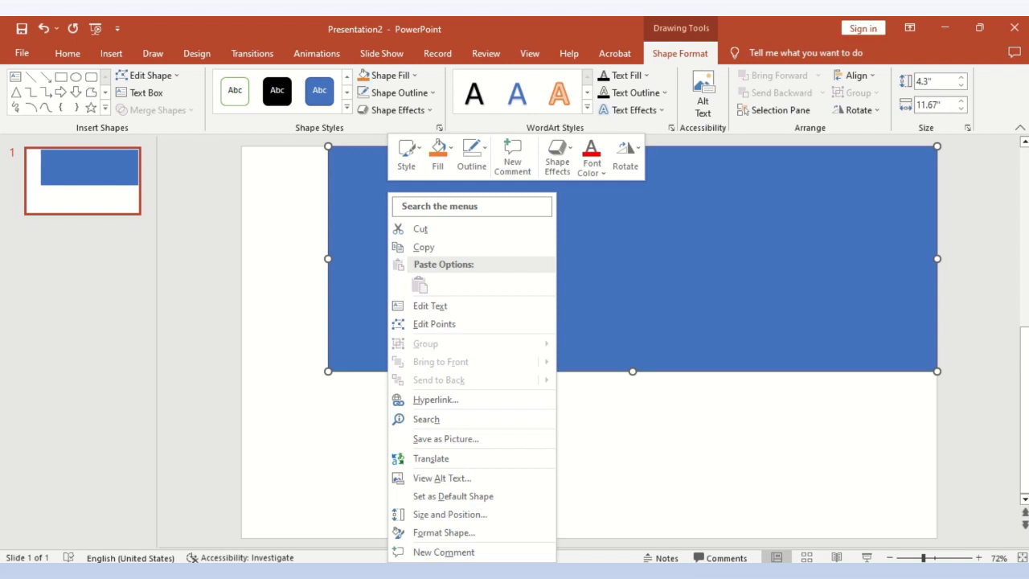
pyautogui.click(480, 537)
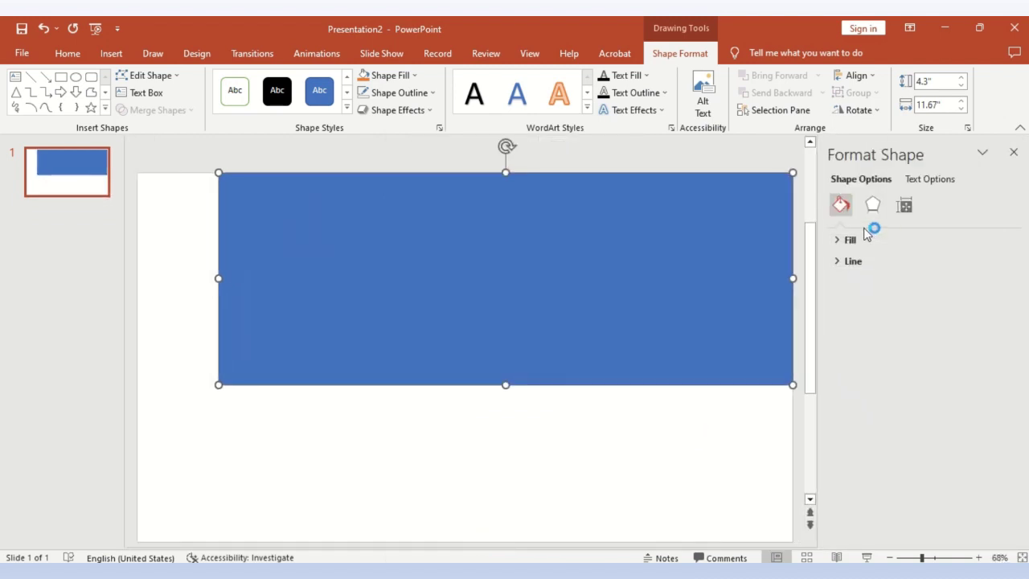
pyautogui.click(837, 239)
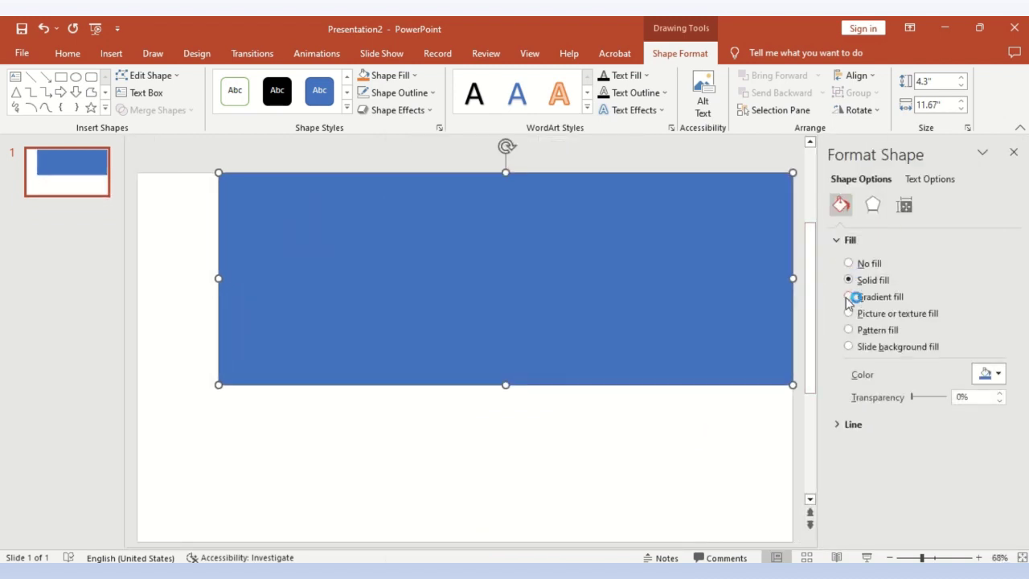
pyautogui.click(848, 296)
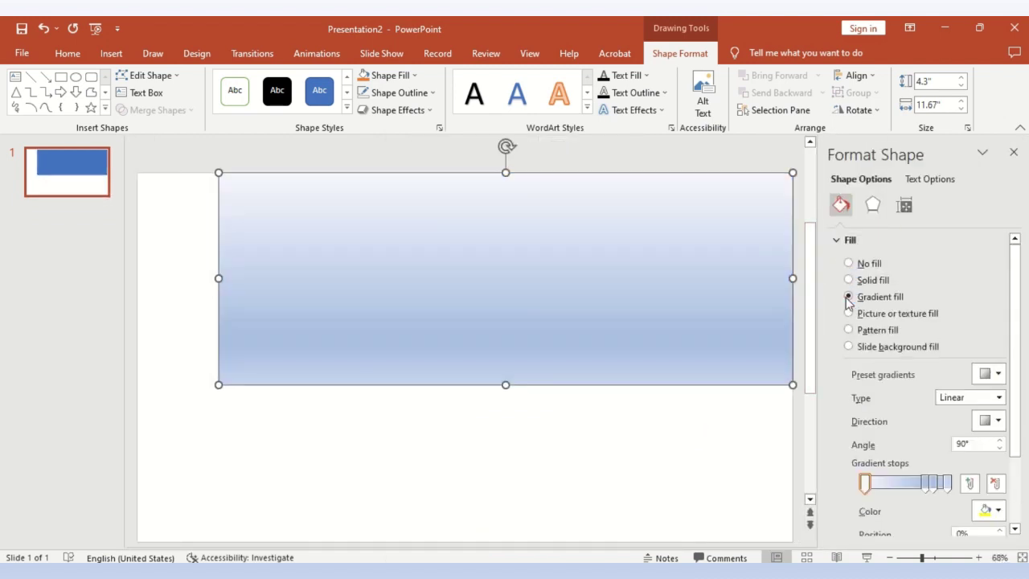
pyautogui.click(998, 374)
pyautogui.click(913, 432)
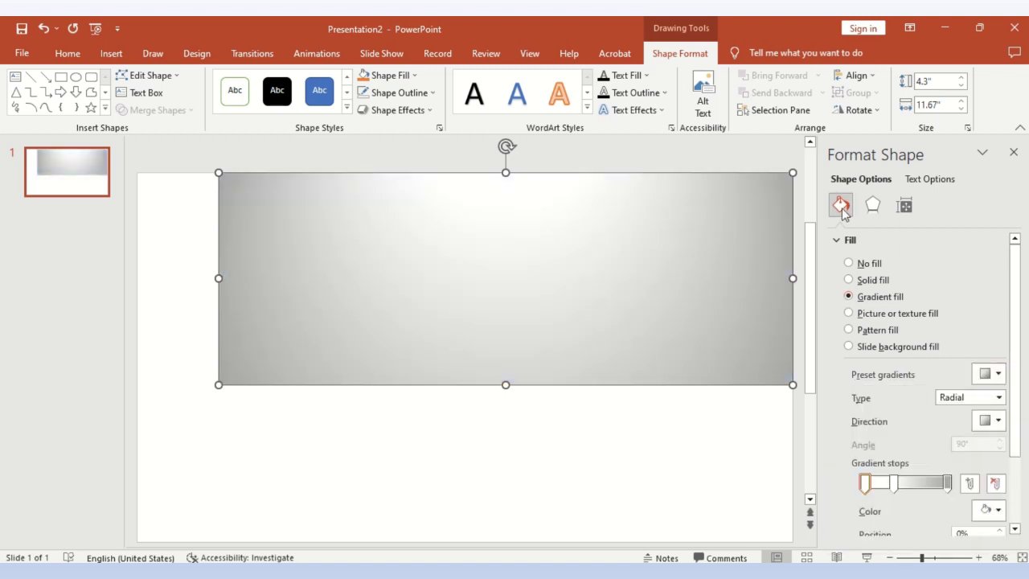
# Apply the Inside: Bottom shadow preset to the rectangle
pyautogui.click(873, 211)
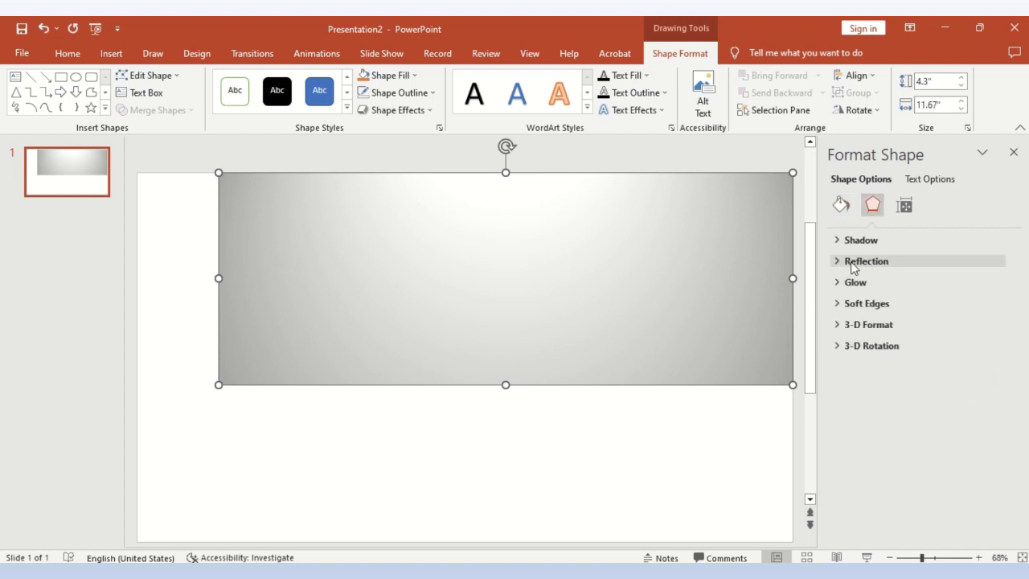
pyautogui.click(848, 240)
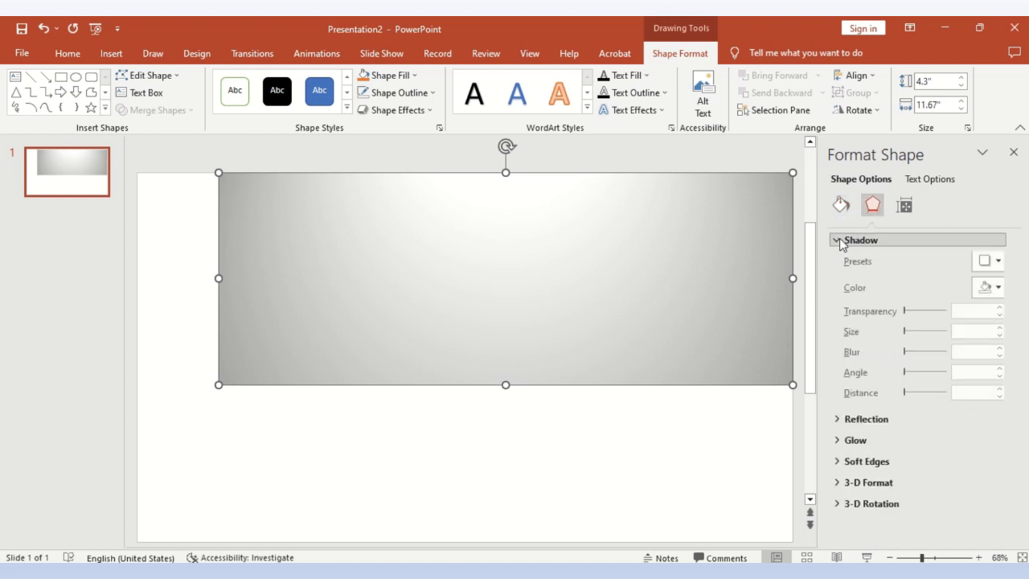
pyautogui.click(999, 264)
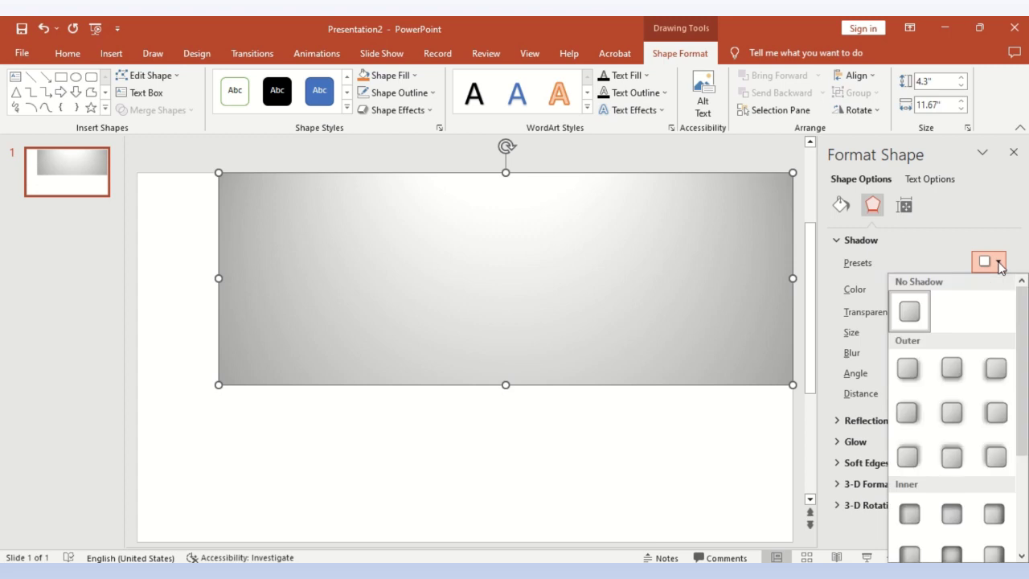
pyautogui.scroll(-3, 942, 507)
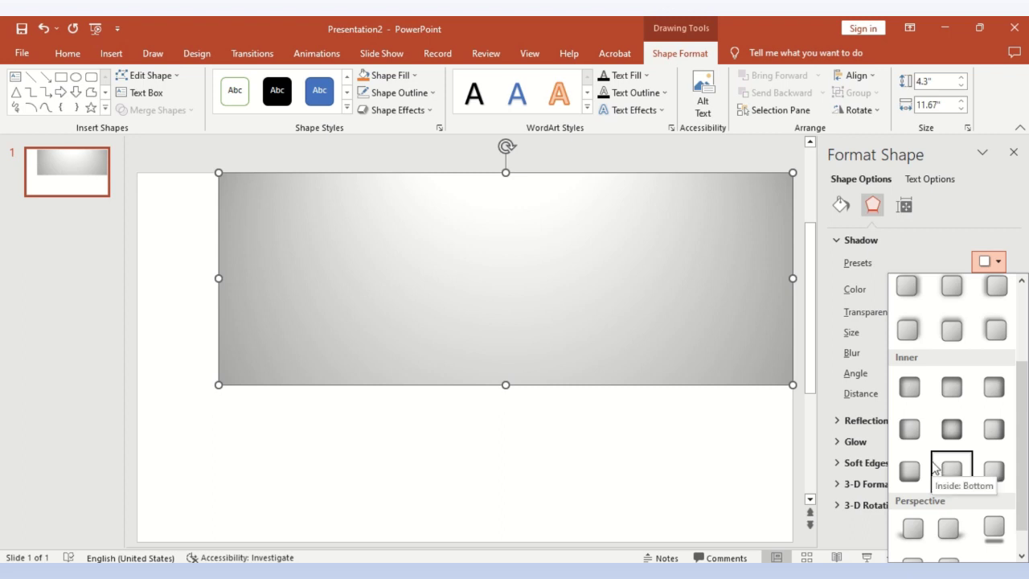
pyautogui.click(909, 472)
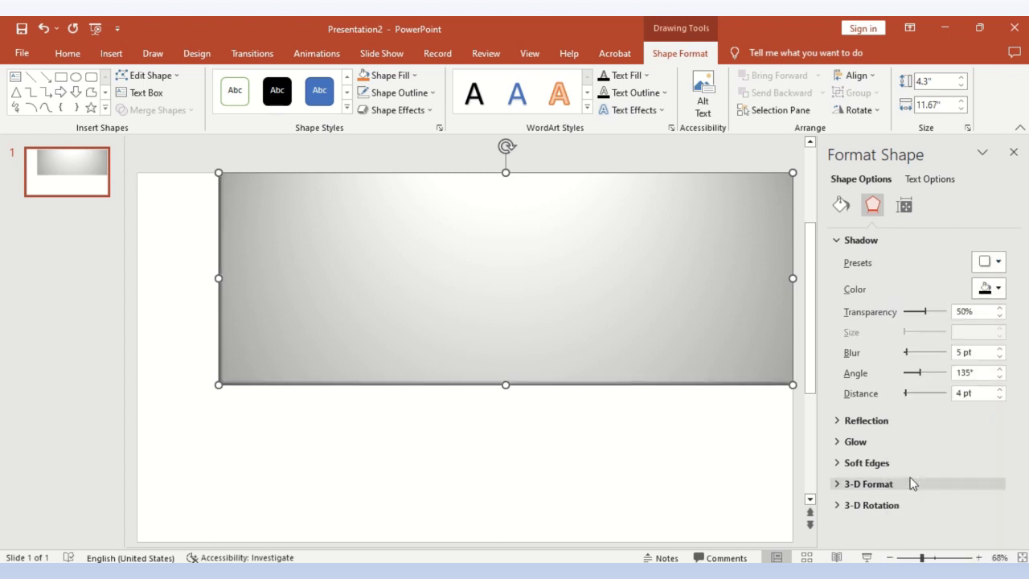
pyautogui.click(355, 437)
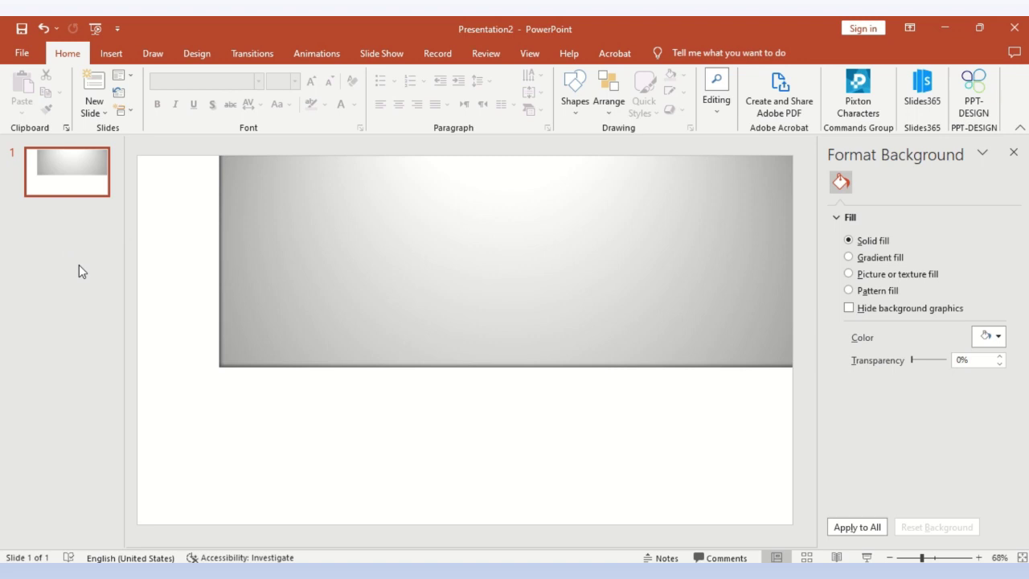
# Place a copy of the back wall at the left edge, stretched to the bottom and narrowed
pyautogui.click(266, 259)
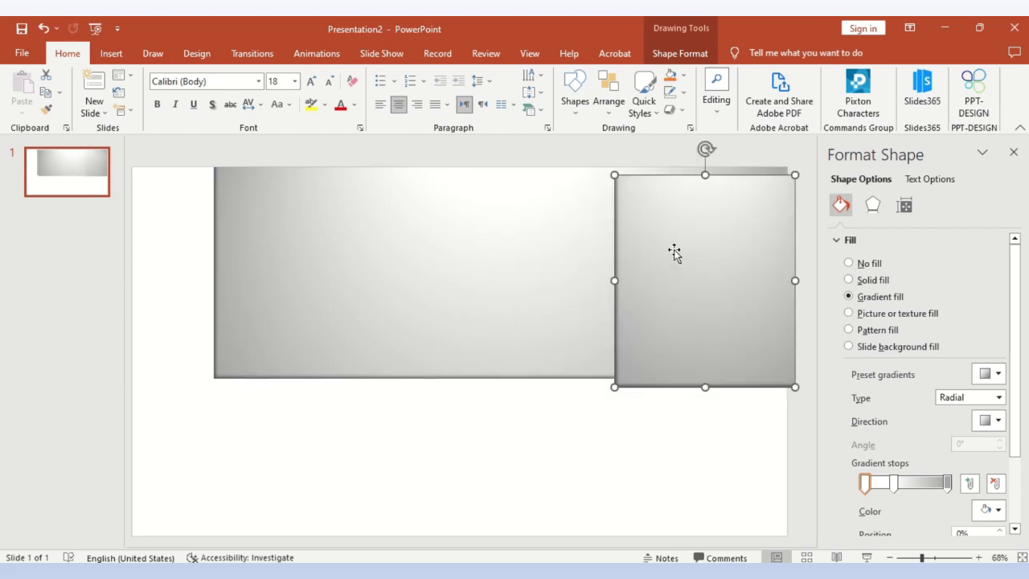
pyautogui.moveTo(673, 252); pyautogui.dragTo(192, 230)
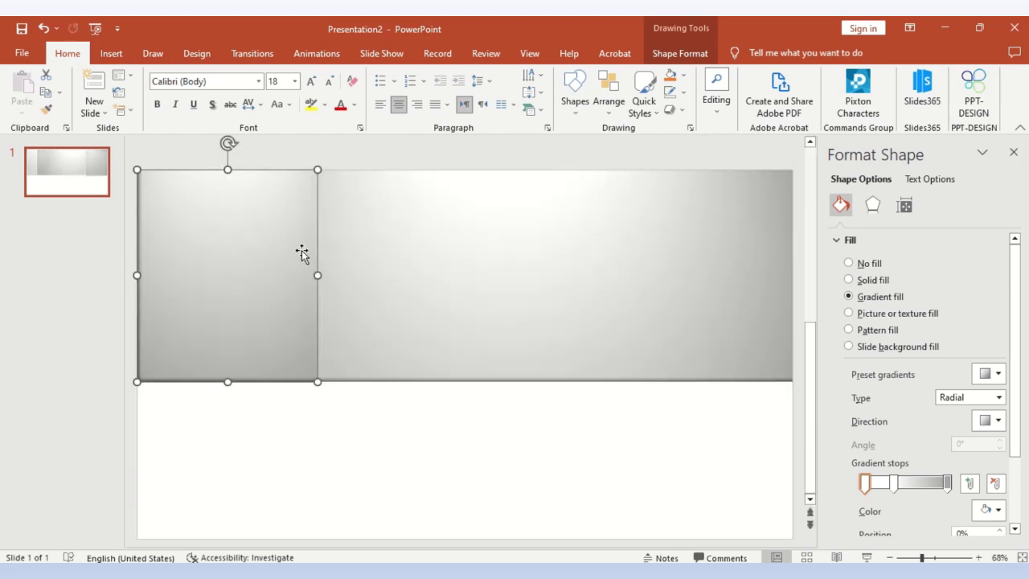
pyautogui.moveTo(227, 367); pyautogui.dragTo(227, 530)
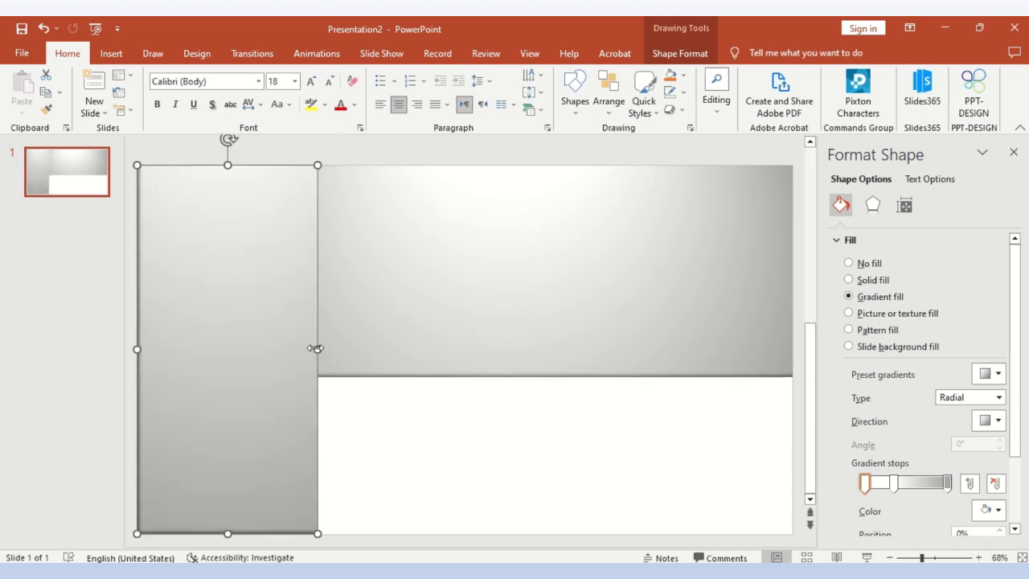
pyautogui.moveTo(318, 349); pyautogui.dragTo(219, 397)
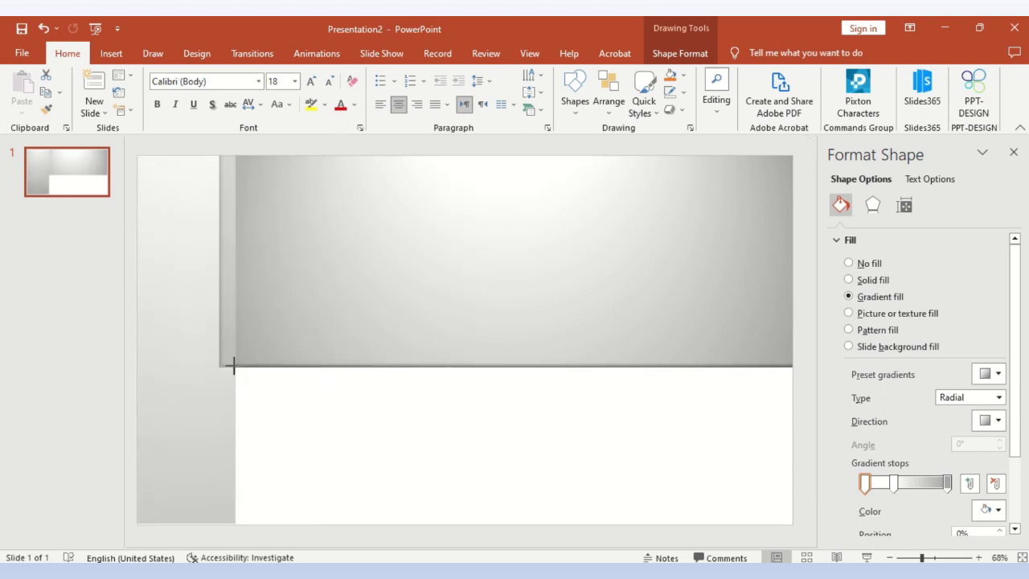
# Edit points to raise the wall's bottom-right corner to the back wall's base, slanting it
pyautogui.rightClick(171, 491)
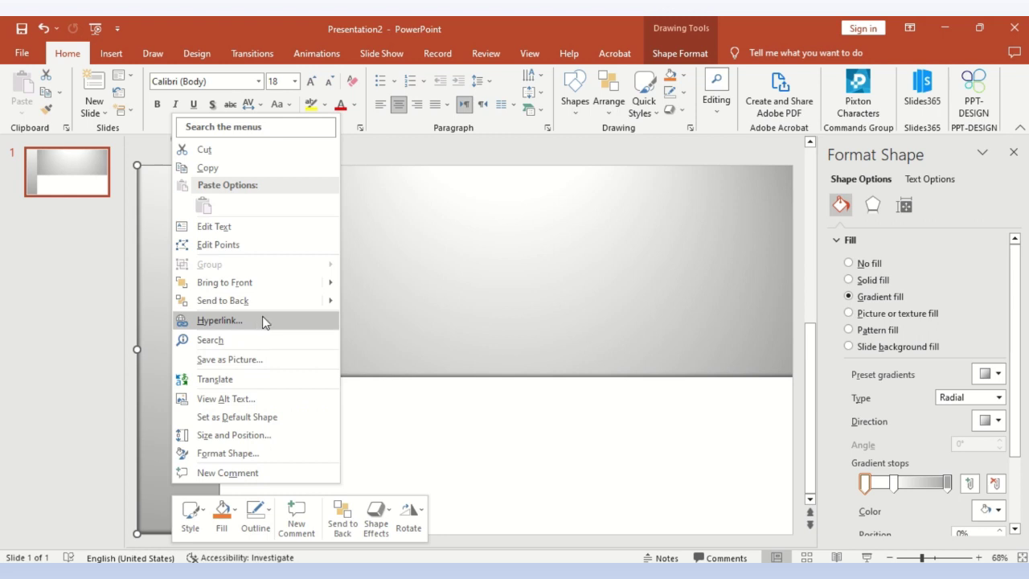
pyautogui.click(248, 247)
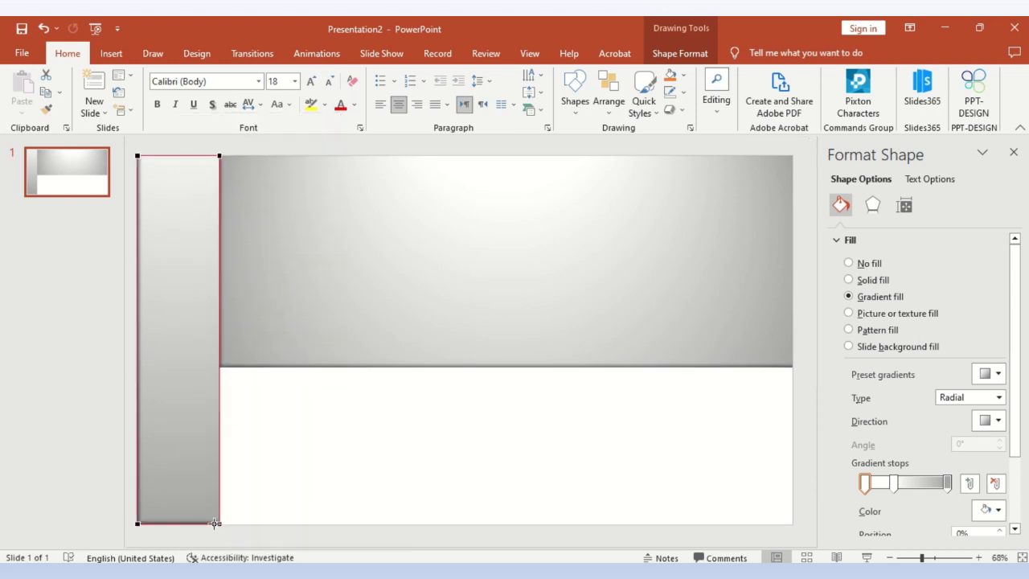
pyautogui.moveTo(220, 525); pyautogui.dragTo(218, 368)
pyautogui.moveTo(218, 368); pyautogui.dragTo(219, 369)
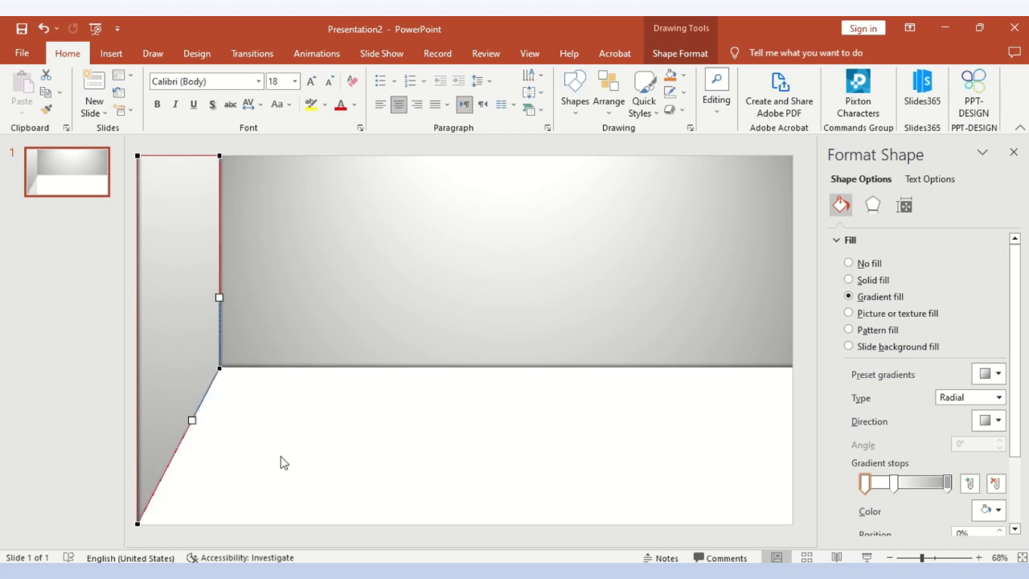
pyautogui.click(281, 462)
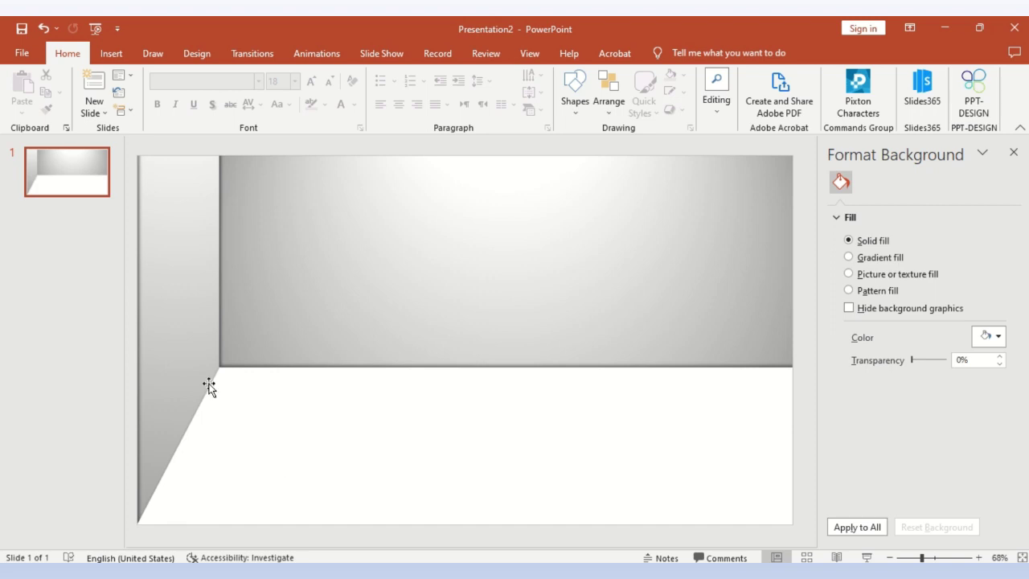
# Group the left side wall and the grey back wall into one room object
pyautogui.click(202, 349)
pyautogui.keyDown('shift'); pyautogui.click(223, 345); pyautogui.keyUp('shift')
pyautogui.rightClick(225, 342)
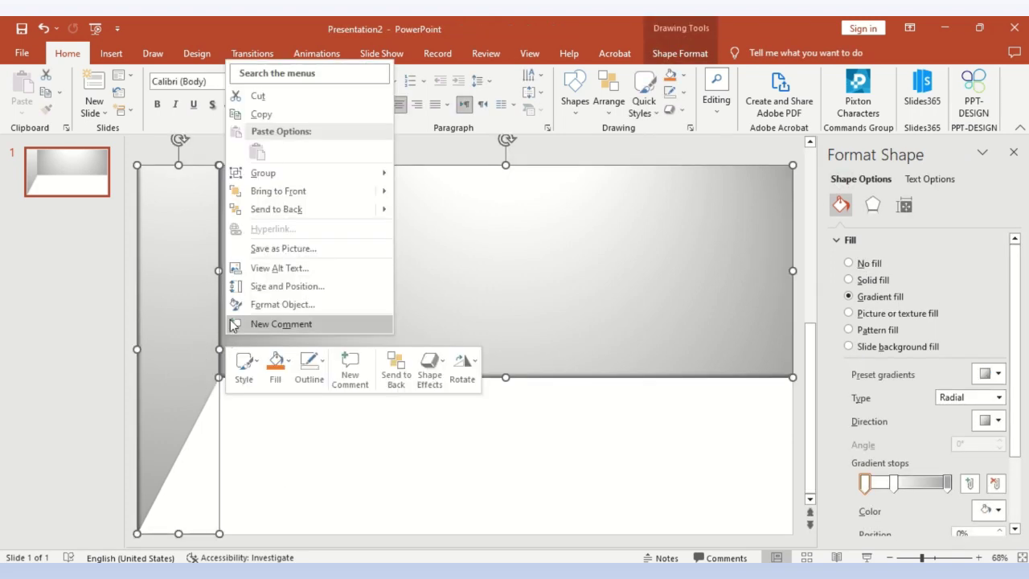
pyautogui.moveTo(353, 173)
pyautogui.click(402, 176)
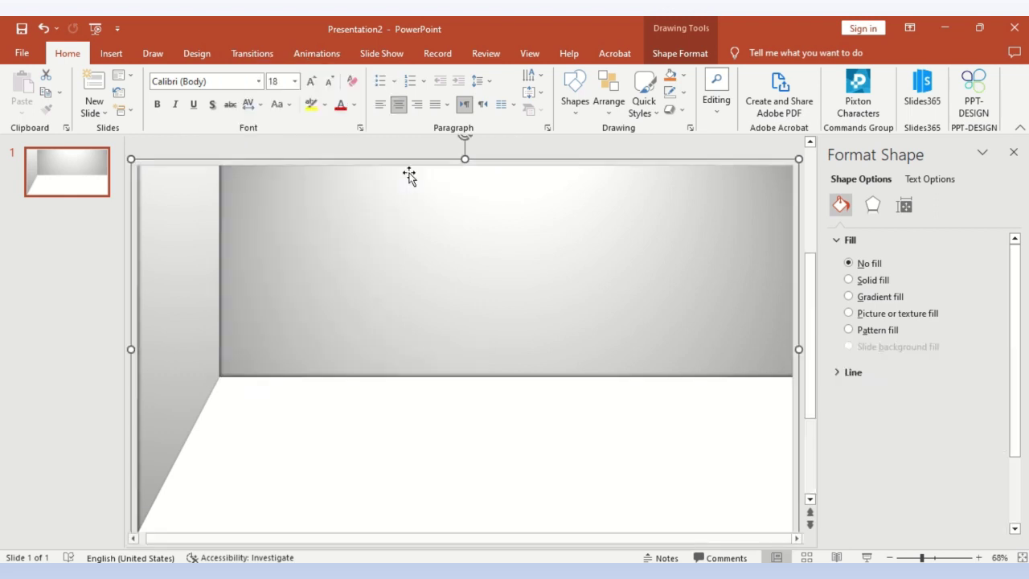
pyautogui.click(285, 460)
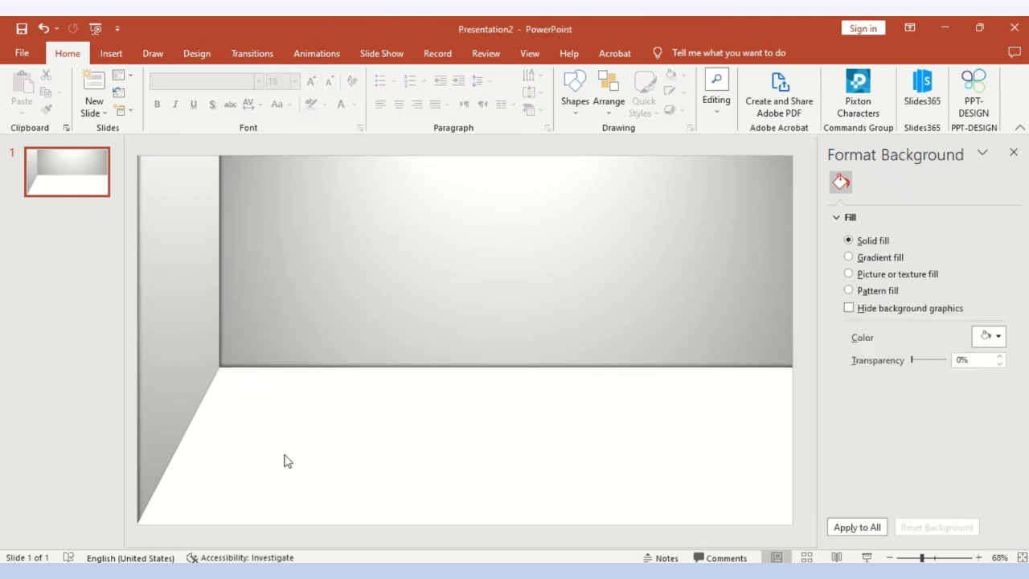
# Draw a widened 0.92" × 1.86" parallelogram by the left wall and copy it rightward
pyautogui.click(113, 57)
pyautogui.click(244, 92)
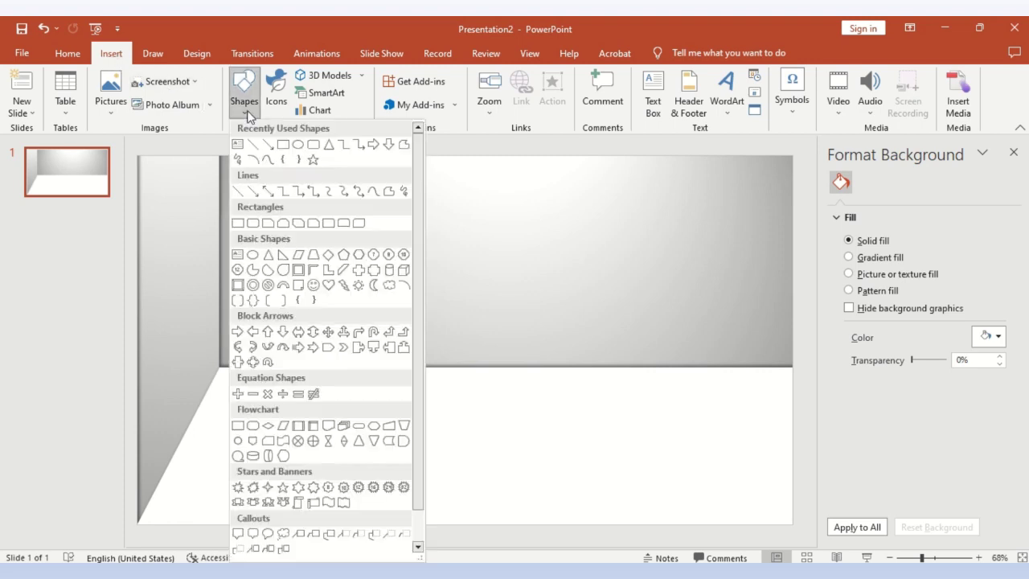
pyautogui.click(299, 269)
pyautogui.moveTo(240, 380); pyautogui.dragTo(316, 425)
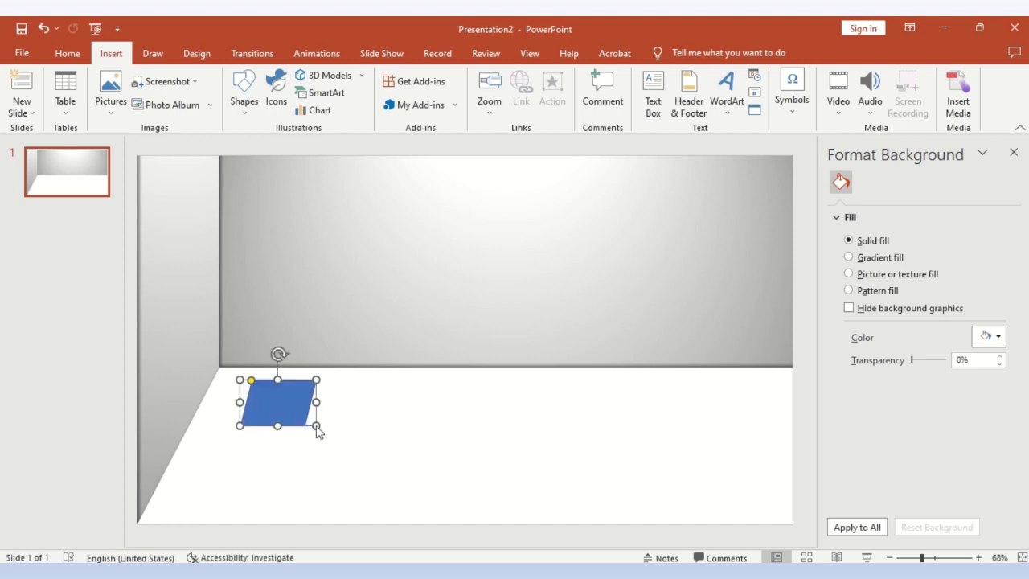
pyautogui.moveTo(255, 385); pyautogui.dragTo(266, 384)
pyautogui.moveTo(316, 404); pyautogui.dragTo(332, 409)
pyautogui.moveTo(268, 383); pyautogui.dragTo(269, 386)
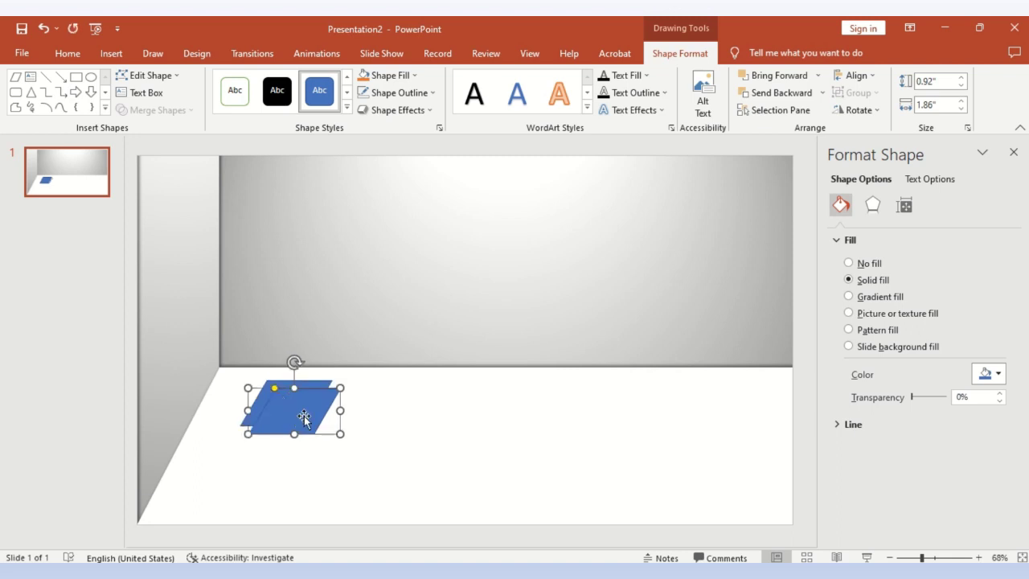
pyautogui.moveTo(287, 406); pyautogui.dragTo(407, 413)
pyautogui.click(275, 412)
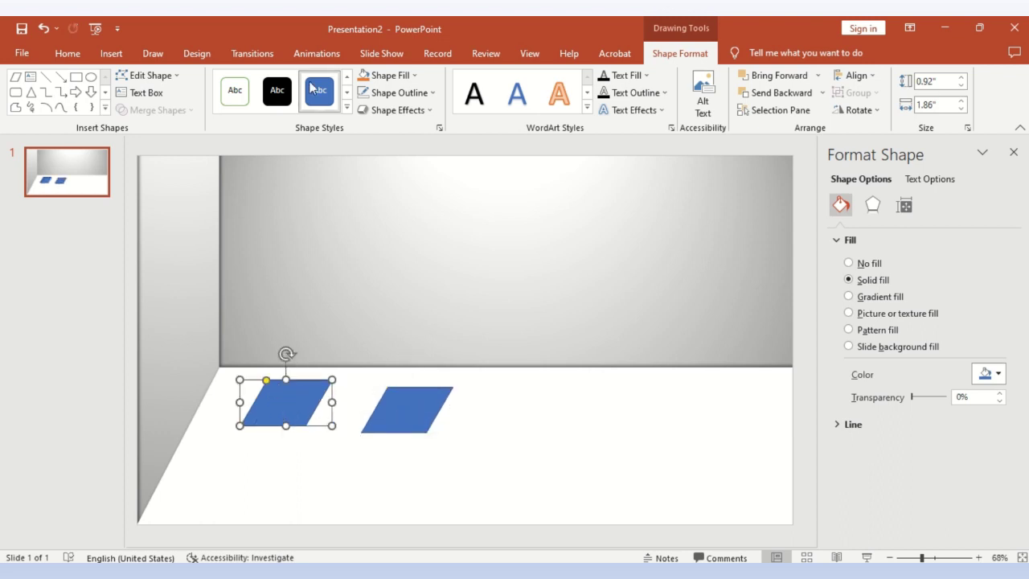
# Remove the left parallelogram's outline and fill it gray
pyautogui.click(398, 92)
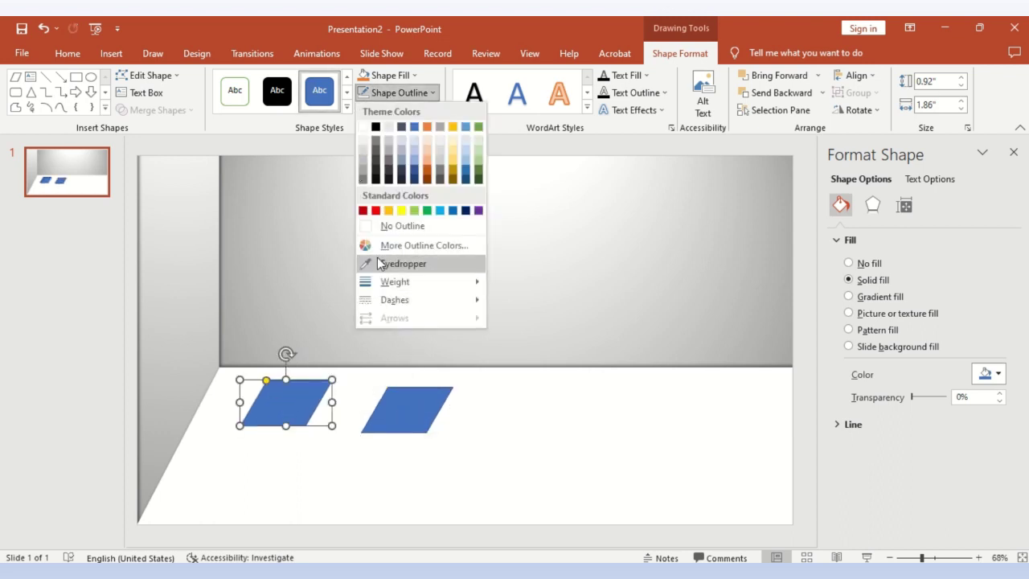
pyautogui.click(378, 228)
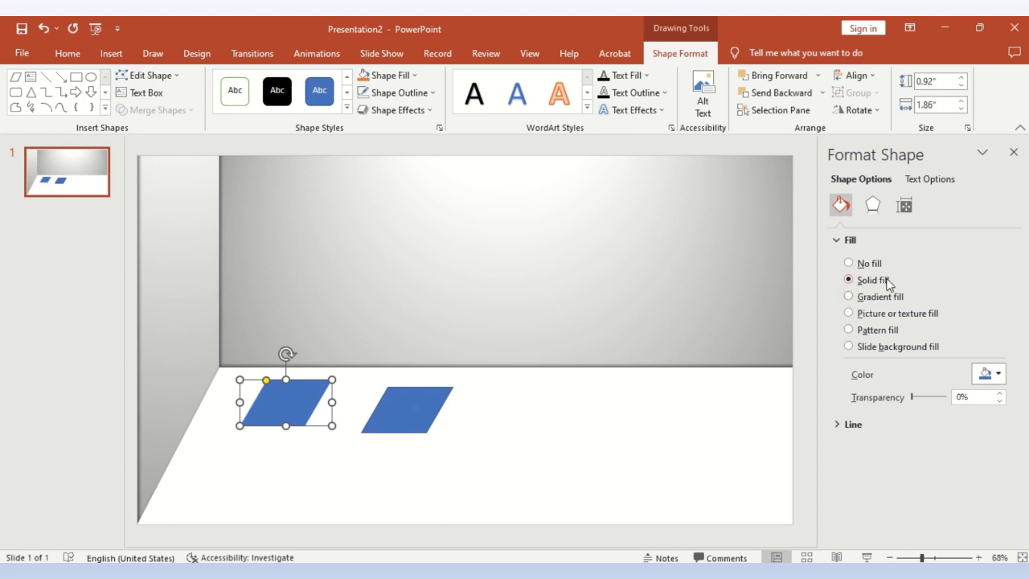
pyautogui.click(999, 374)
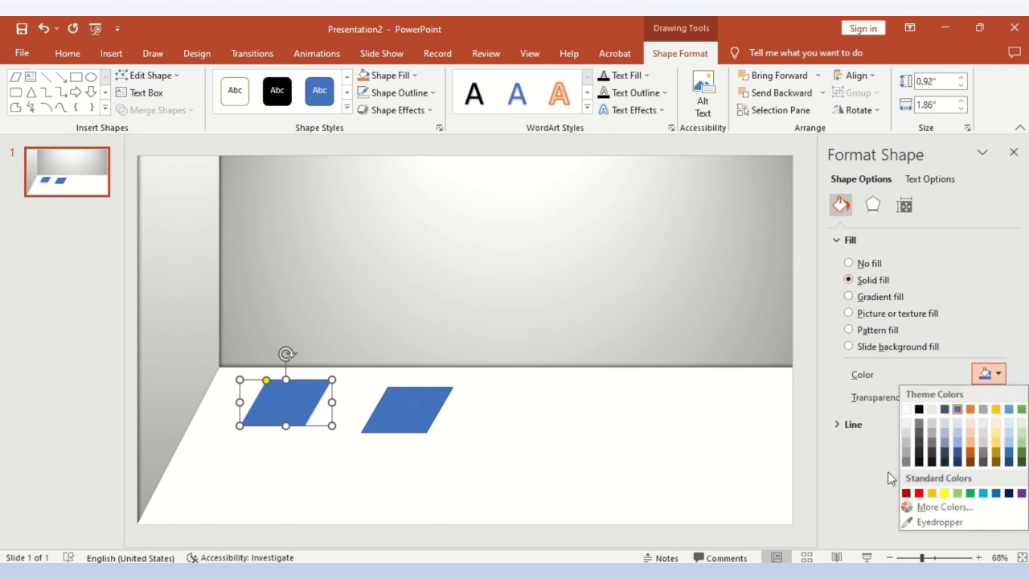
pyautogui.click(905, 452)
# Give it a centred inner shadow with the blur raised to 53 pt
pyautogui.click(873, 207)
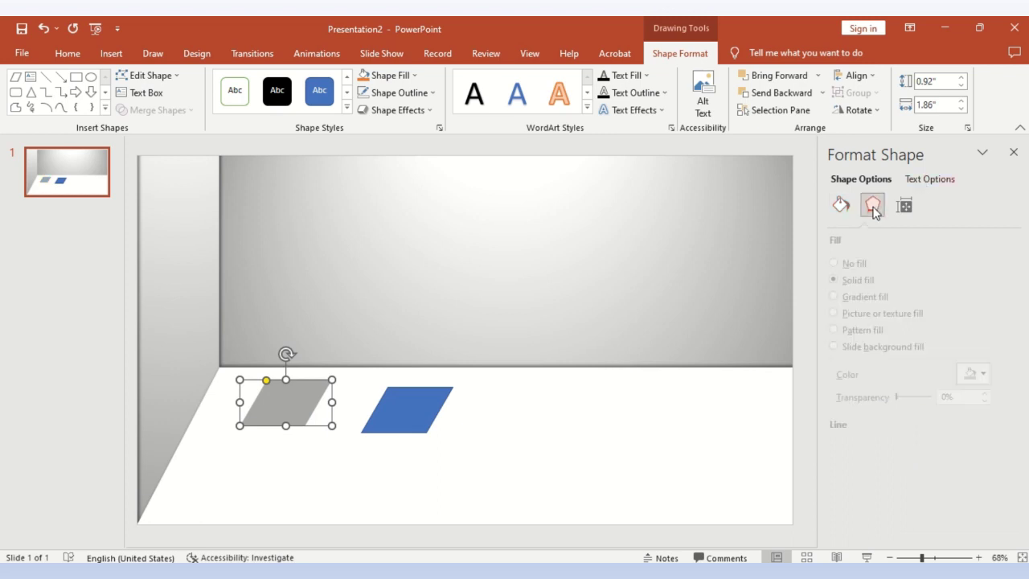
pyautogui.click(991, 262)
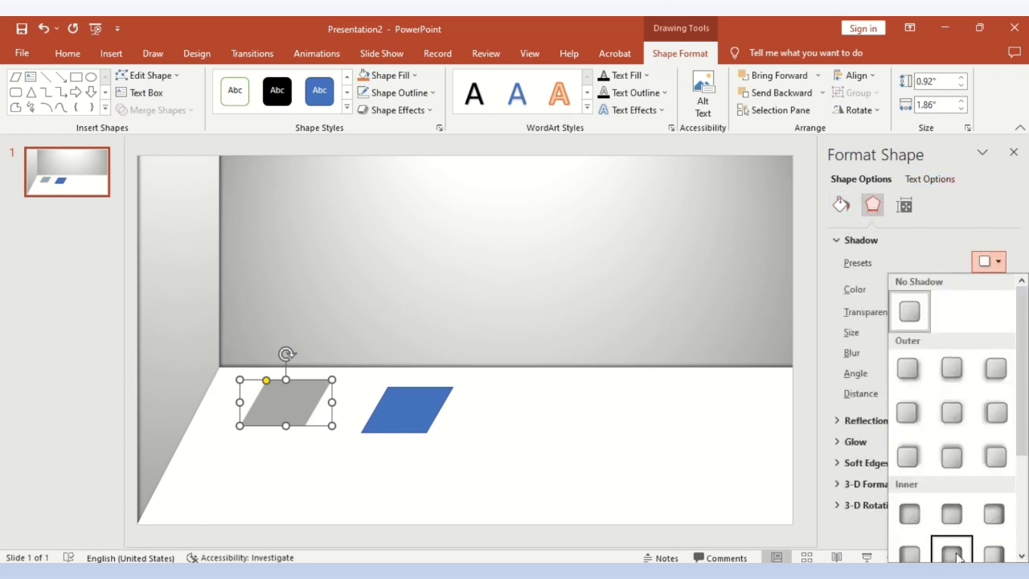
pyautogui.scroll(-3, 955, 555)
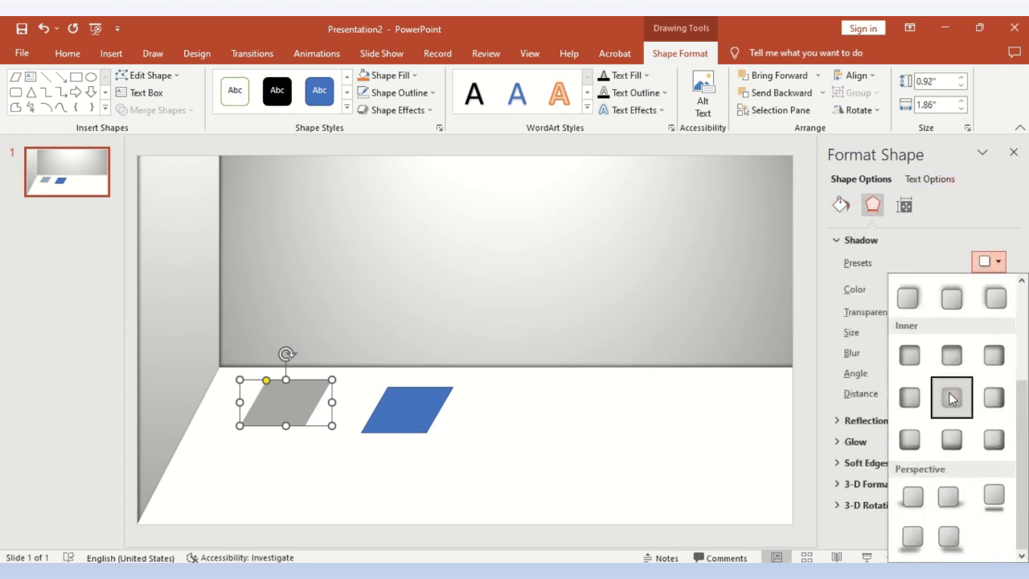
pyautogui.click(951, 399)
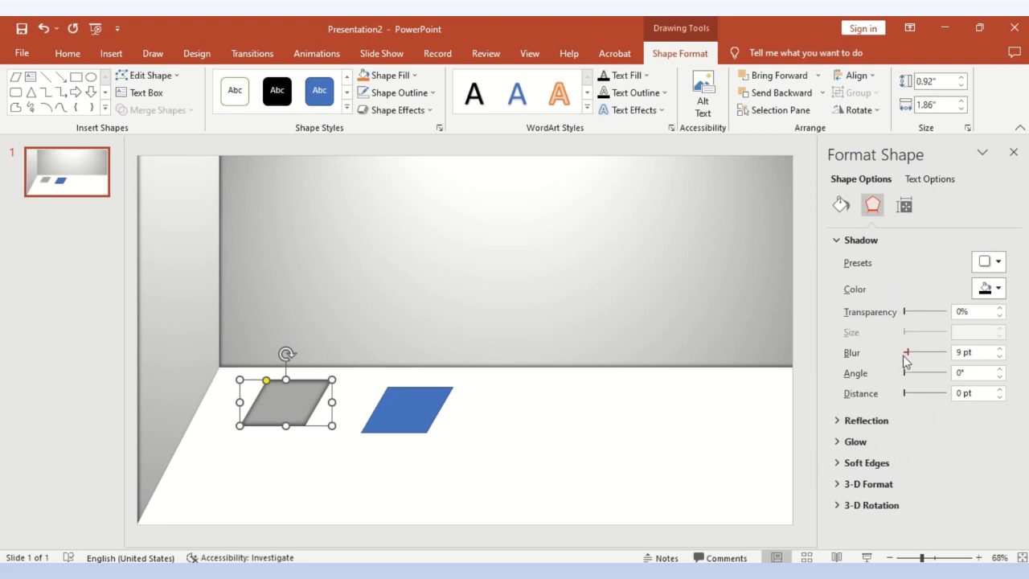
pyautogui.moveTo(907, 355); pyautogui.dragTo(923, 354)
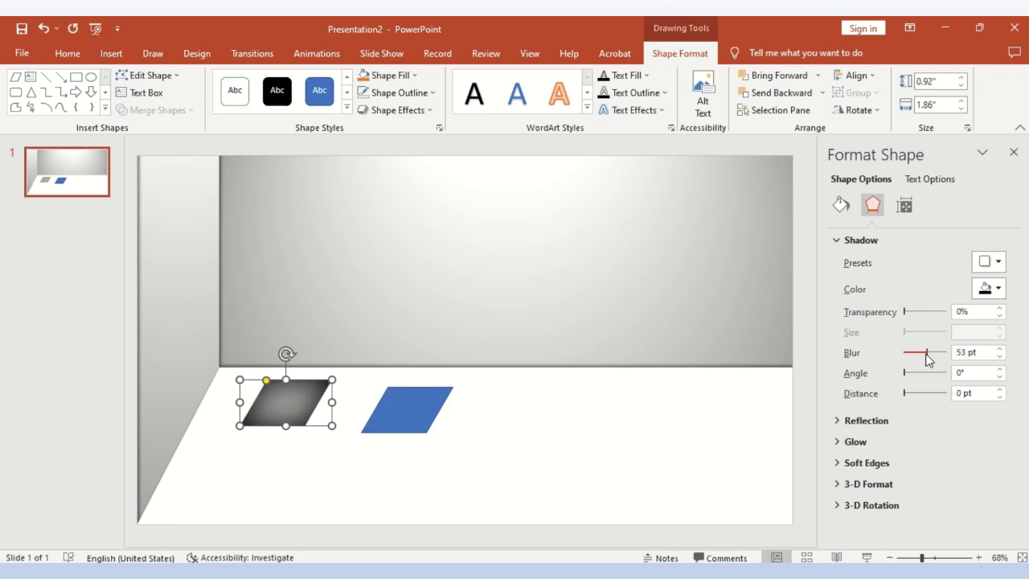
pyautogui.click(465, 392)
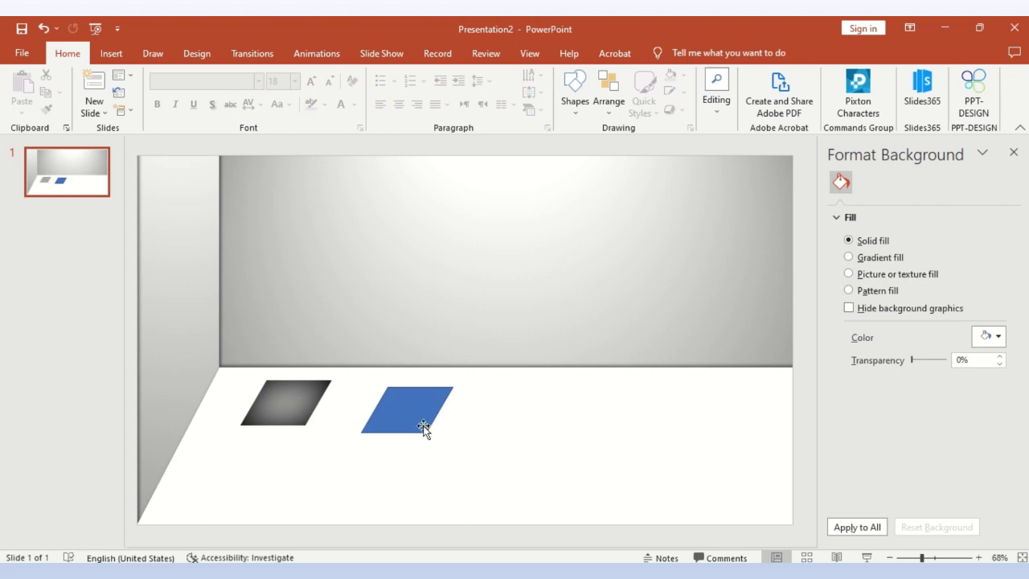
# Remove the right parallelogram's outline and give it the gold preset gradient fill
pyautogui.click(401, 408)
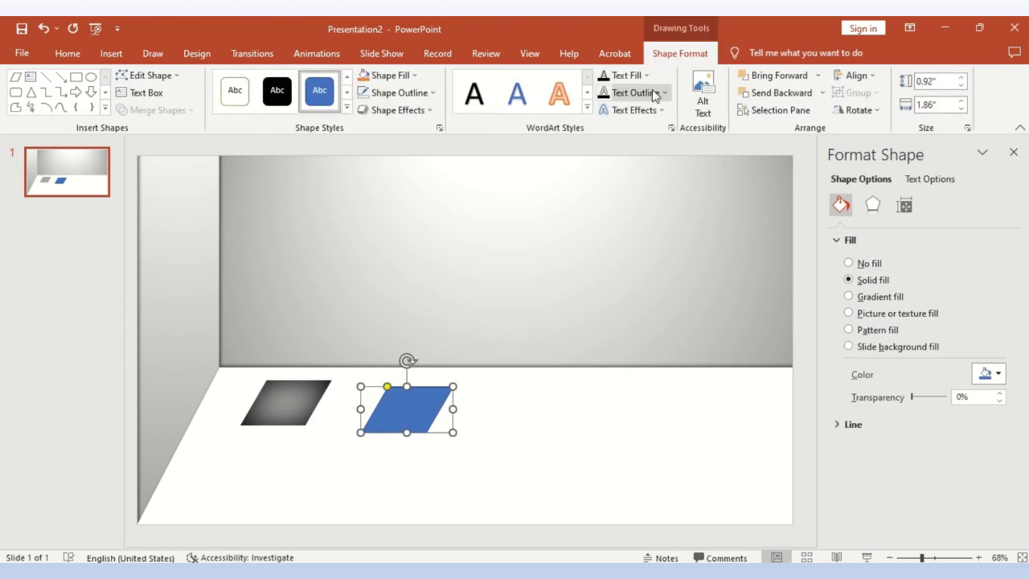
pyautogui.click(412, 97)
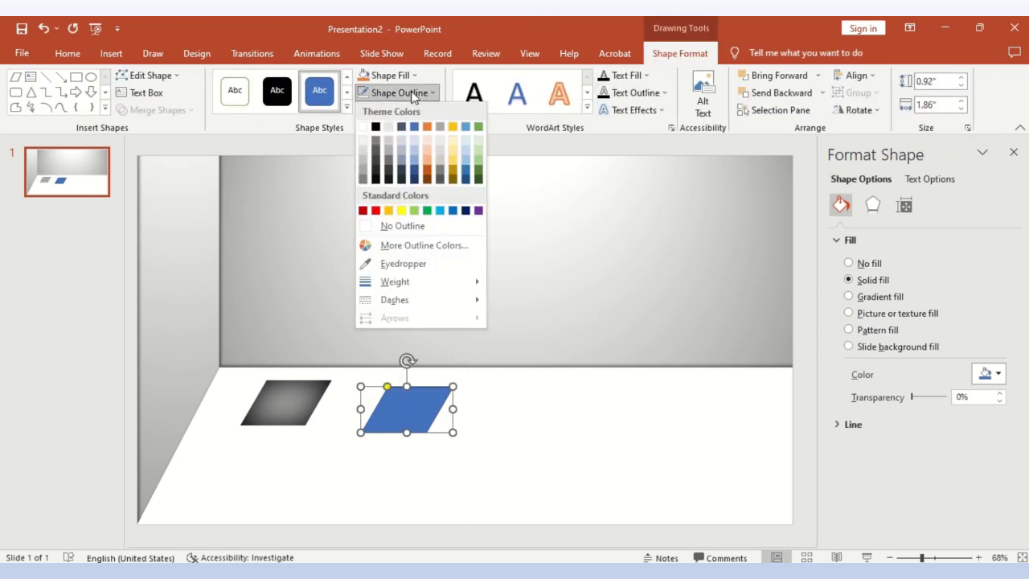
pyautogui.click(385, 226)
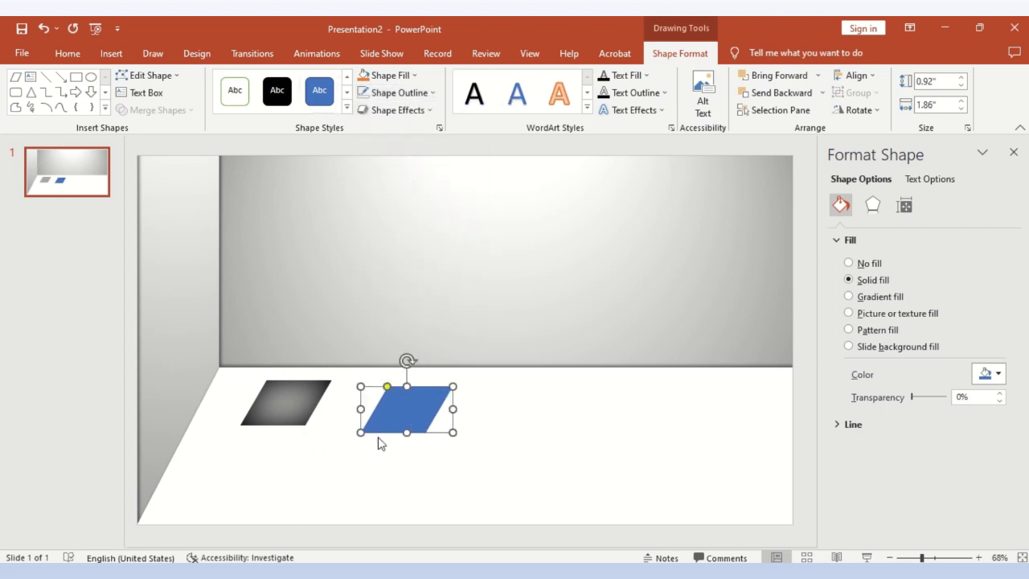
pyautogui.click(876, 297)
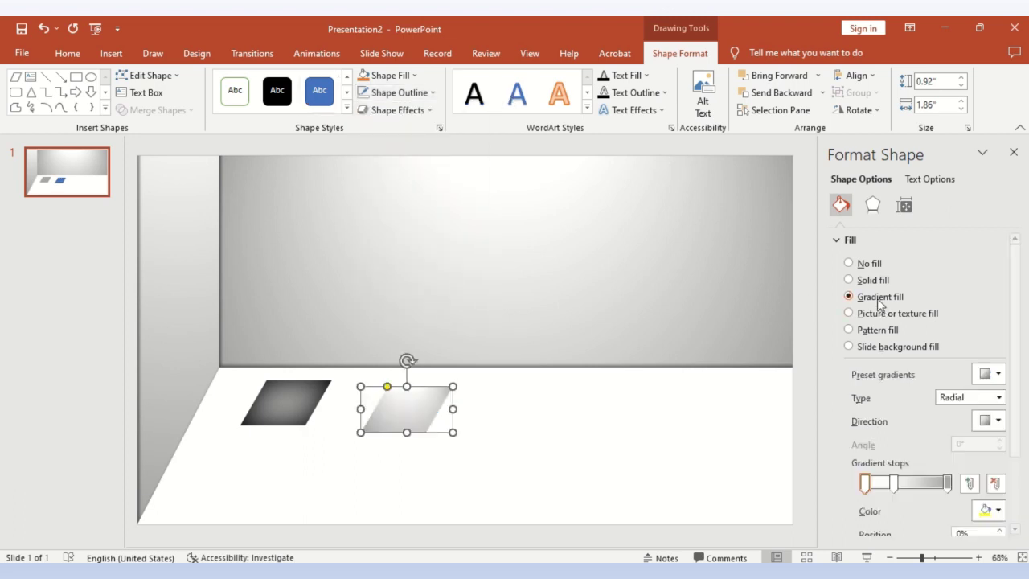
pyautogui.click(997, 374)
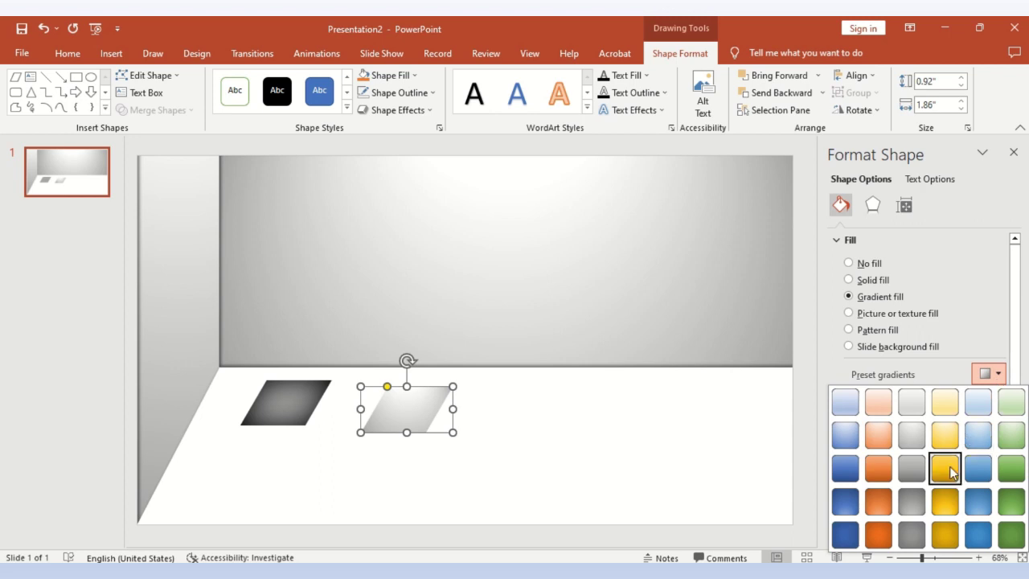
pyautogui.click(945, 469)
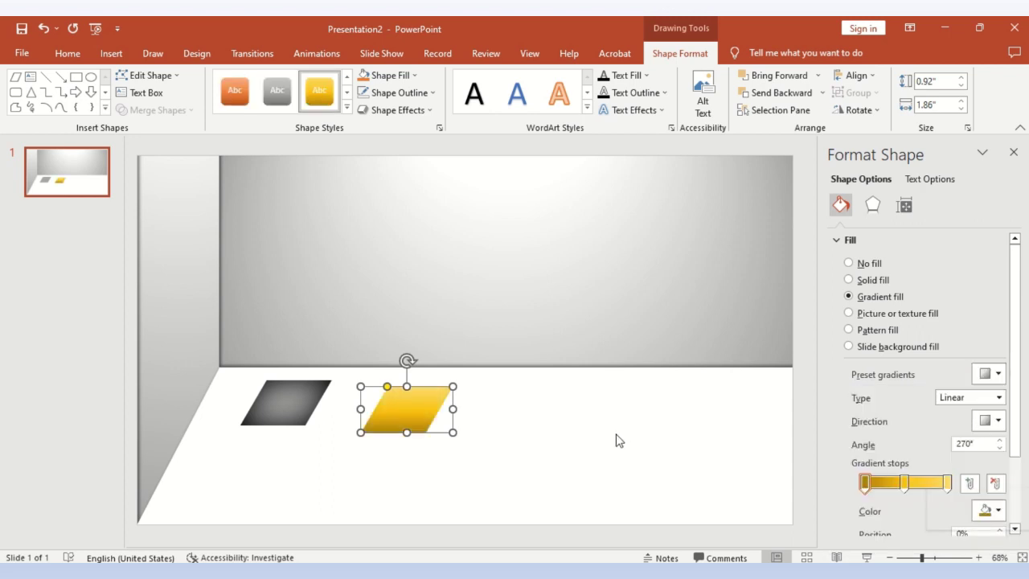
# Apply a bevel effect to the gold parallelogram
pyautogui.click(398, 110)
pyautogui.moveTo(418, 306)
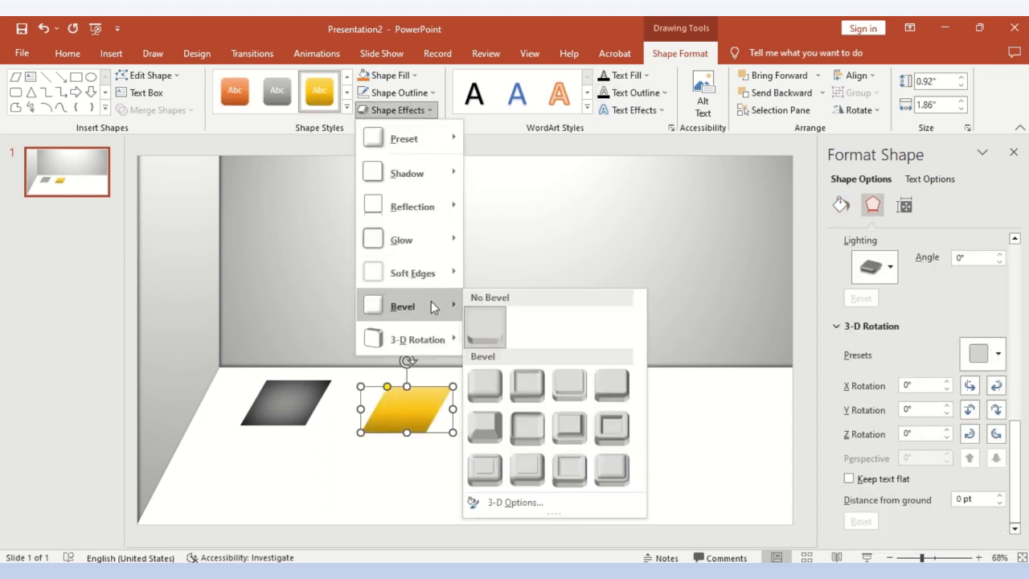
pyautogui.click(615, 467)
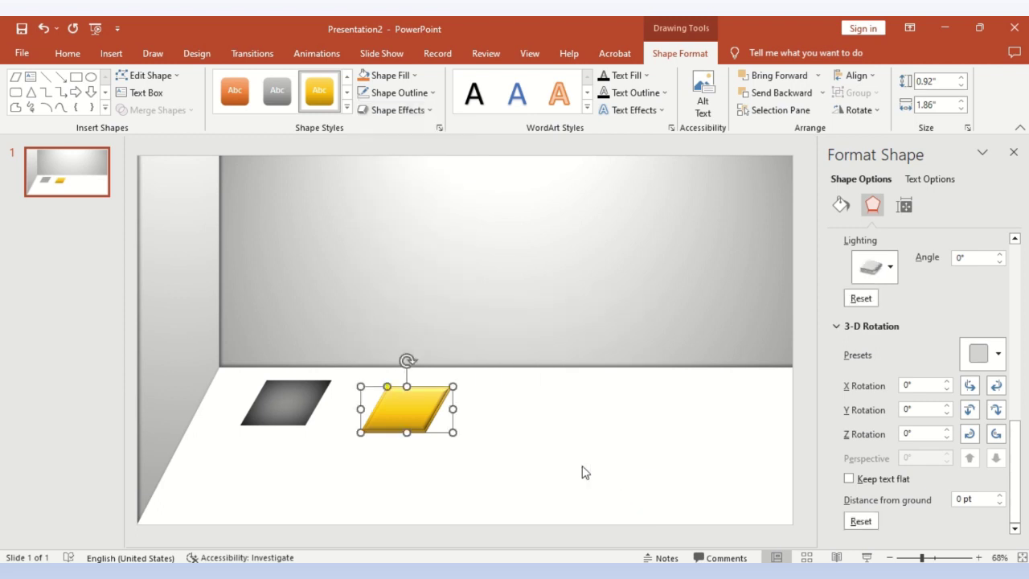
pyautogui.click(408, 450)
pyautogui.click(413, 412)
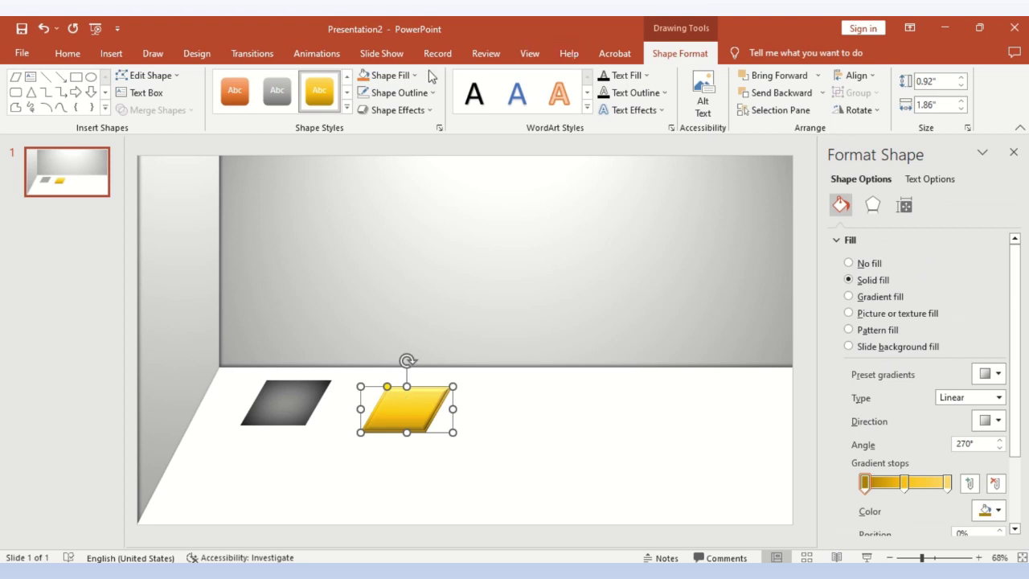
# Insert a WordArt text box reading 'Title 01'
pyautogui.click(109, 56)
pyautogui.click(726, 90)
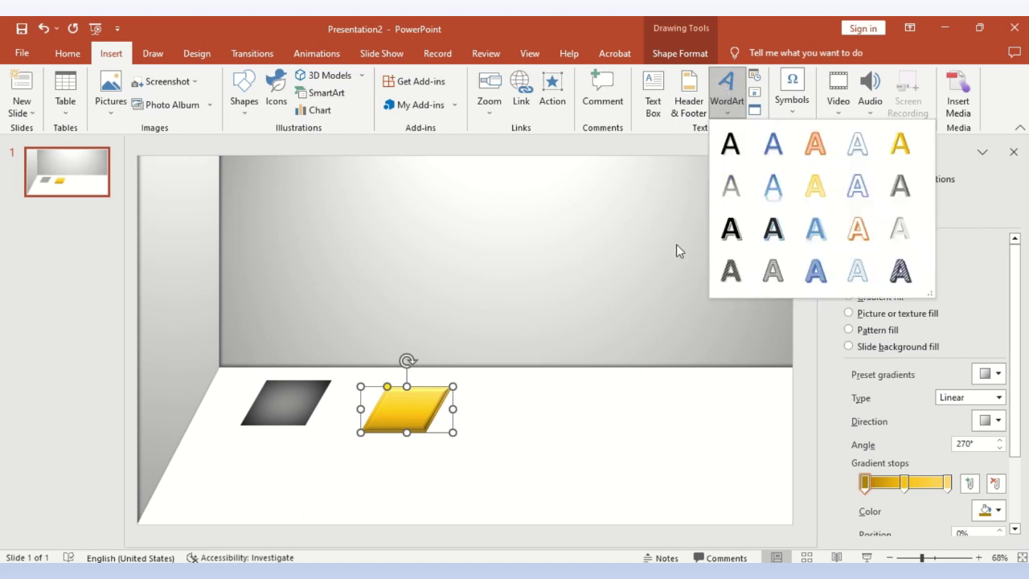
pyautogui.click(773, 185)
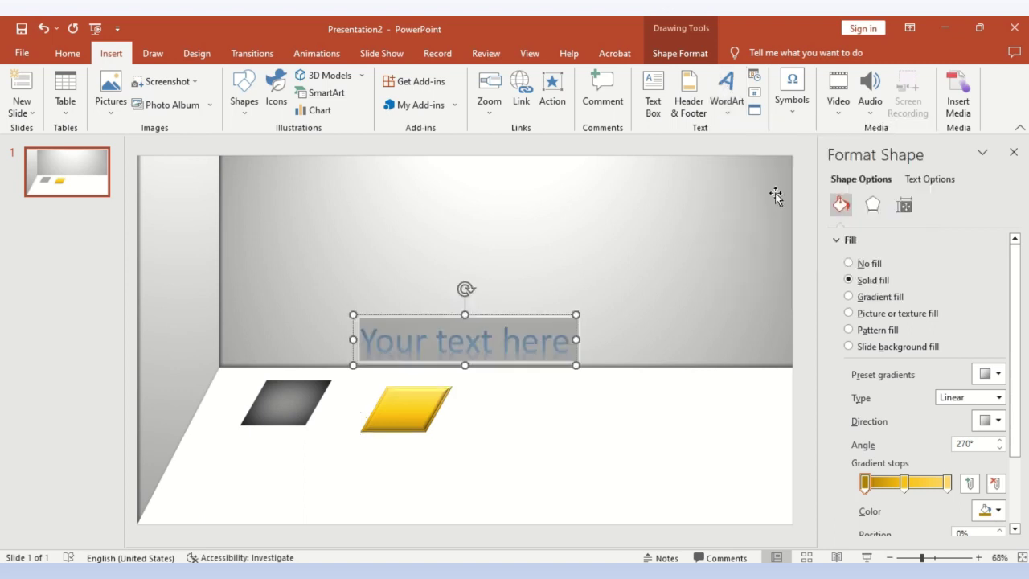
pyautogui.press('BackSpace')
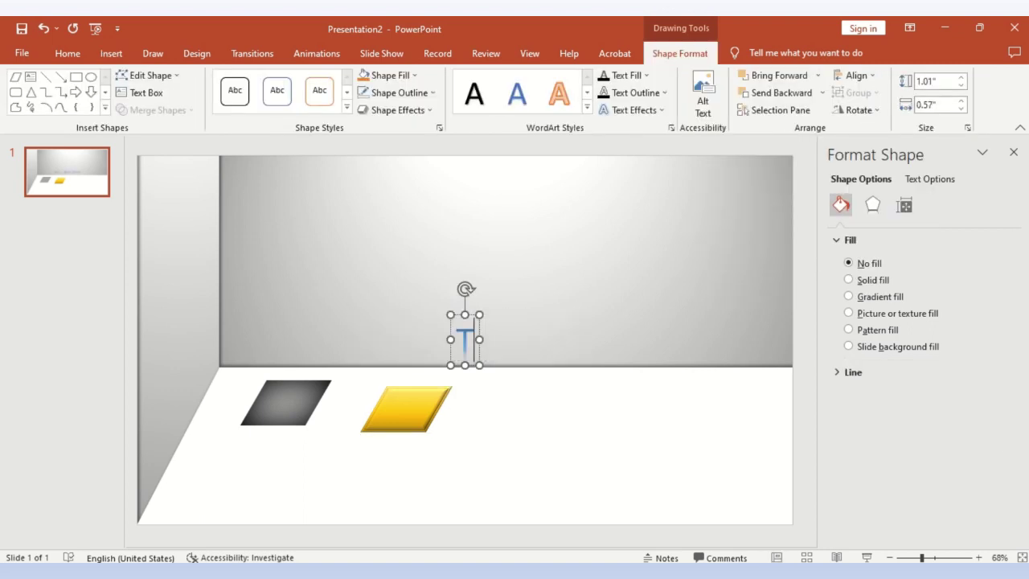
pyautogui.write('Title')
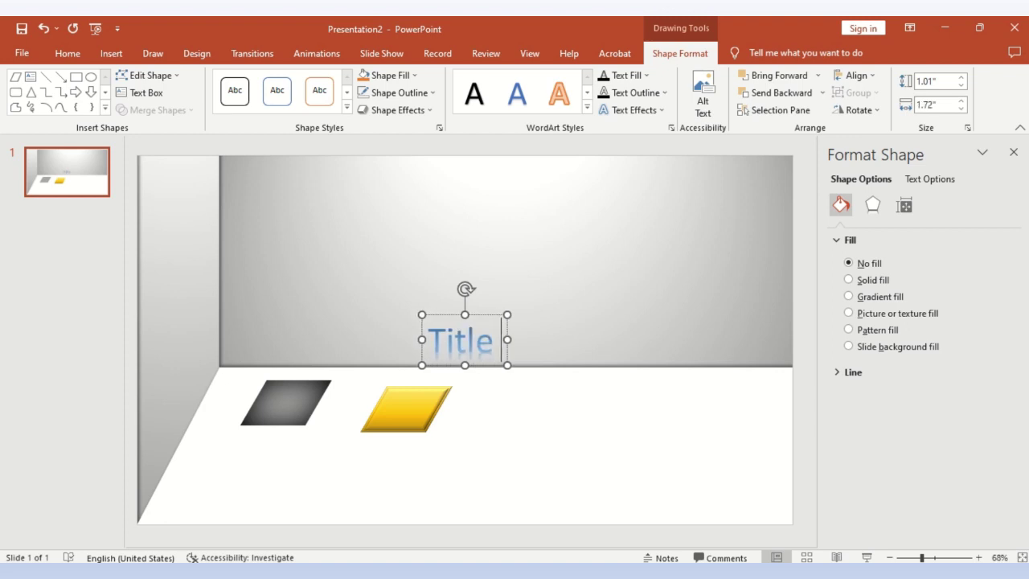
pyautogui.write('01')
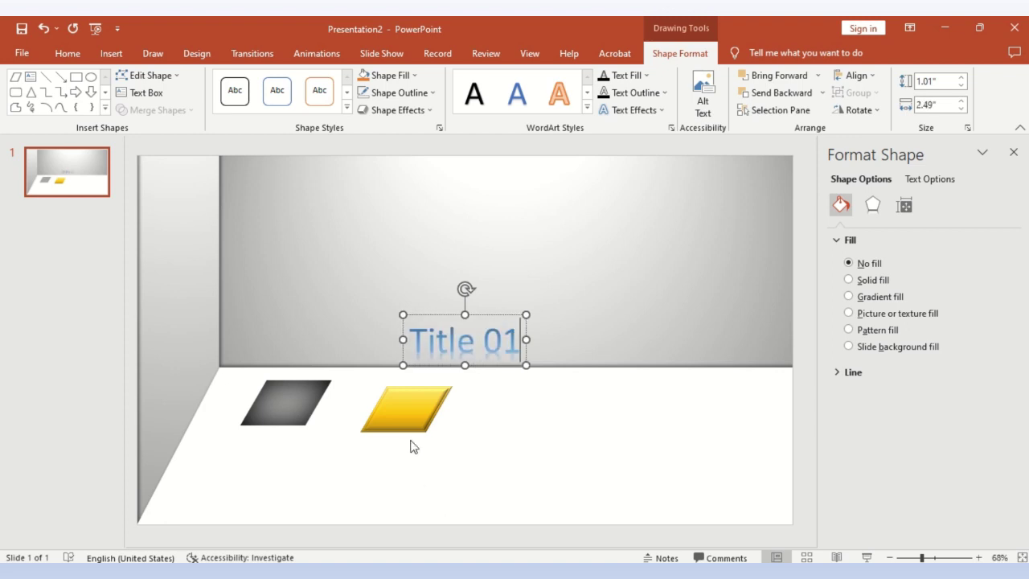
# Shrink the Title 01 text and move it onto the gold plate
pyautogui.click(437, 315)
pyautogui.hotkey('ctrl', 'shift', ',')
pyautogui.hotkey('ctrl', 'shift', ',')
pyautogui.hotkey('ctrl', 'shift', ',')
pyautogui.hotkey('ctrl', 'shift', ',')
pyautogui.hotkey('ctrl', 'shift', ',')
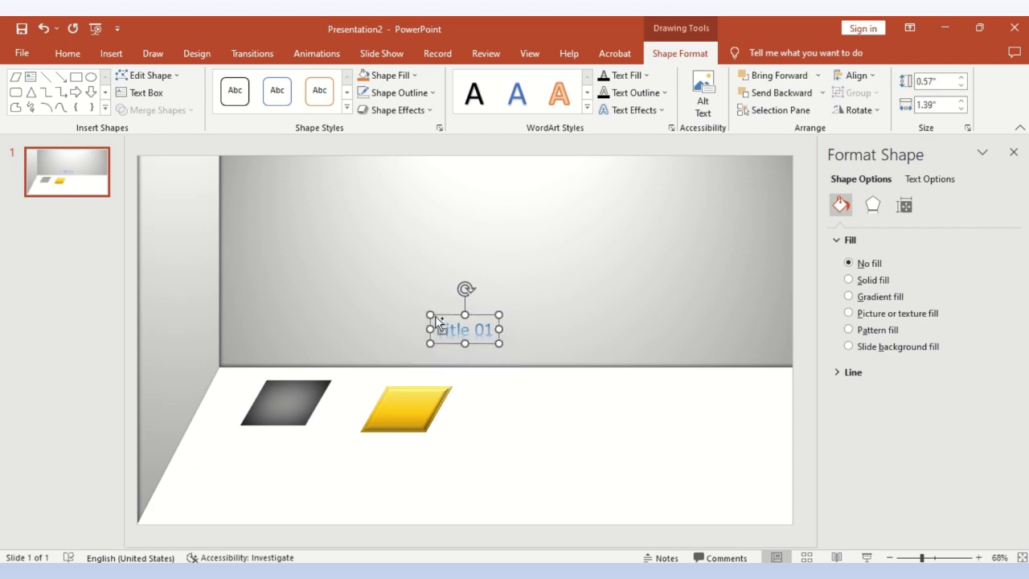
pyautogui.hotkey('ctrl', 'shift', ',')
pyautogui.hotkey('ctrl', 'shift', ',')
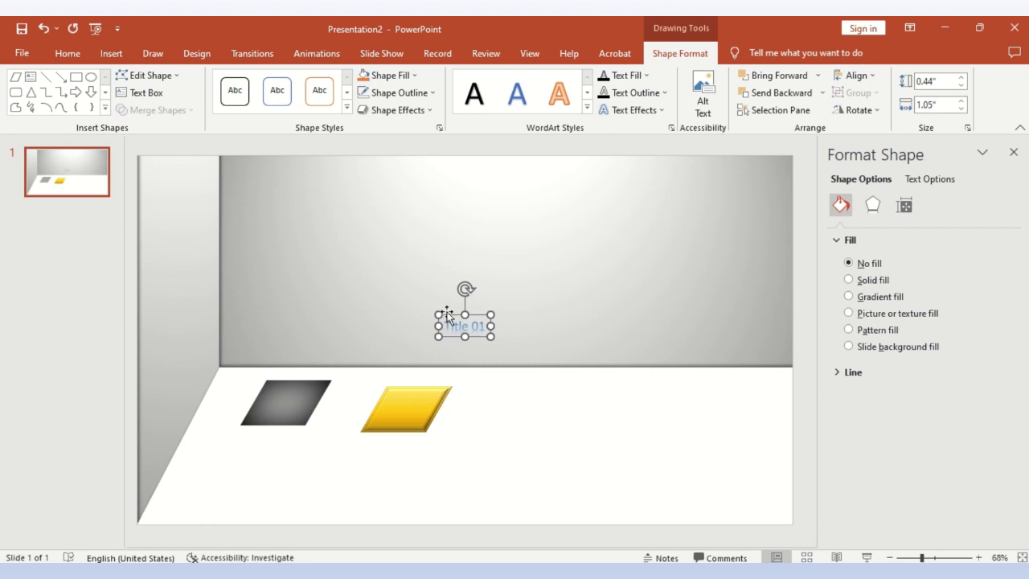
pyautogui.moveTo(448, 315); pyautogui.dragTo(396, 401)
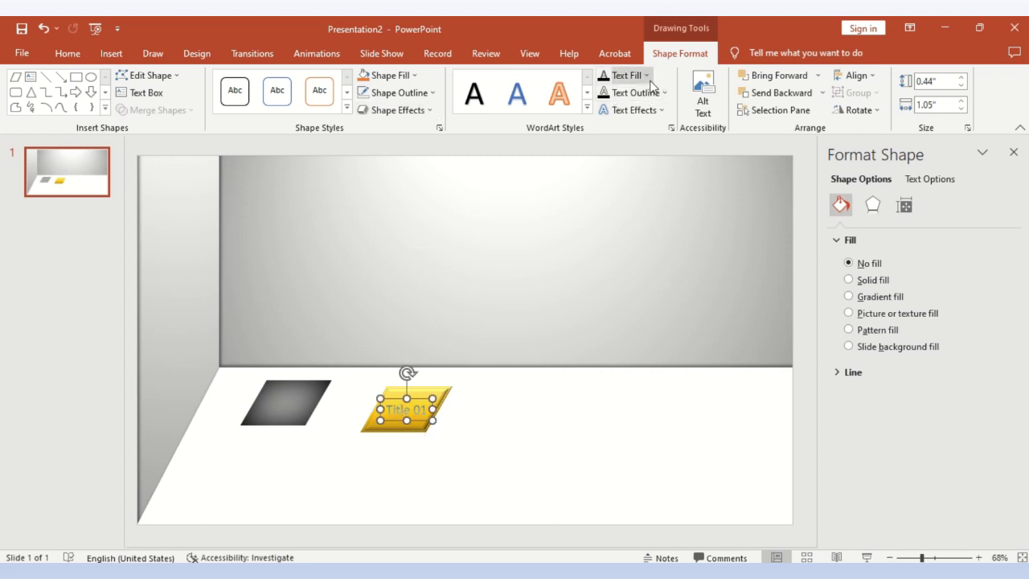
# Make the Title 01 text white with no text outline
pyautogui.click(625, 75)
pyautogui.click(619, 103)
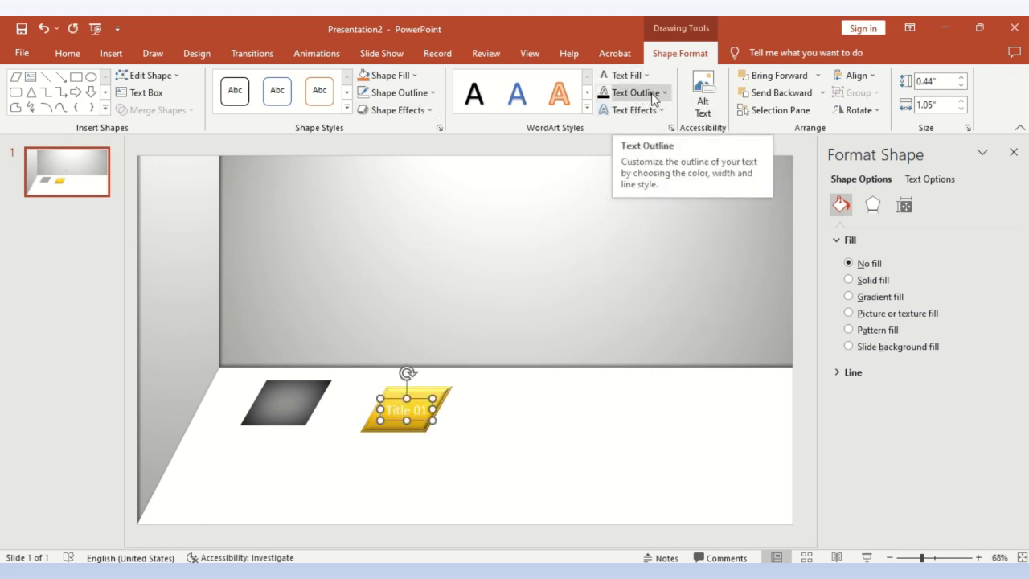
pyautogui.click(652, 98)
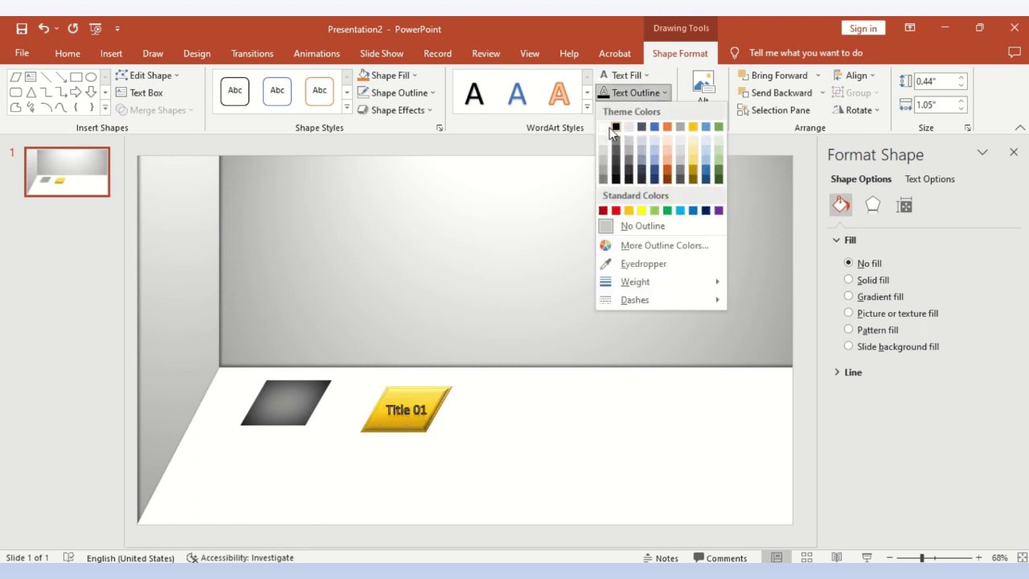
pyautogui.click(614, 233)
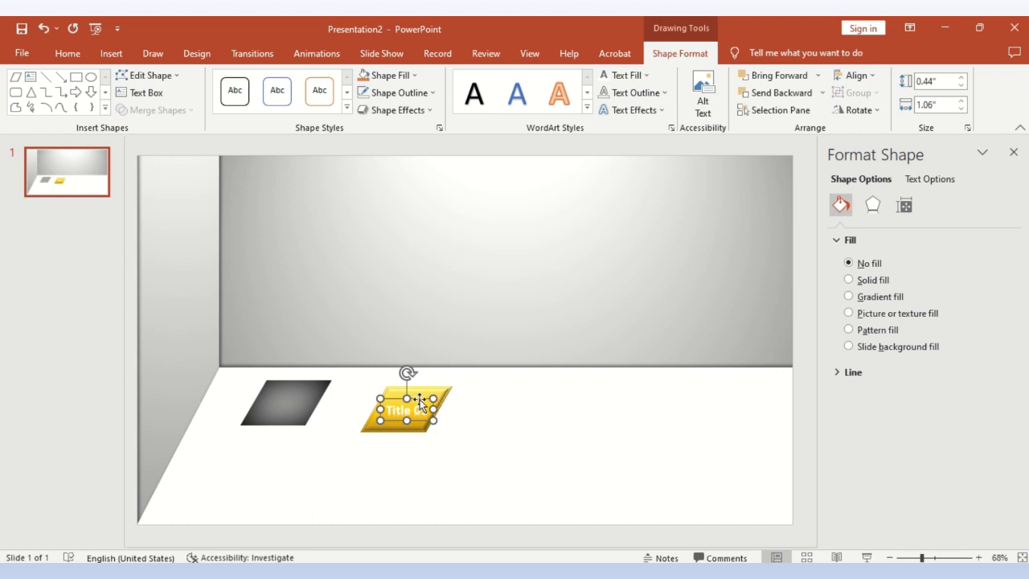
# Centre the Title 01 text on the gold plate
pyautogui.moveTo(418, 399); pyautogui.dragTo(421, 399)
pyautogui.click(524, 455)
pyautogui.click(408, 412)
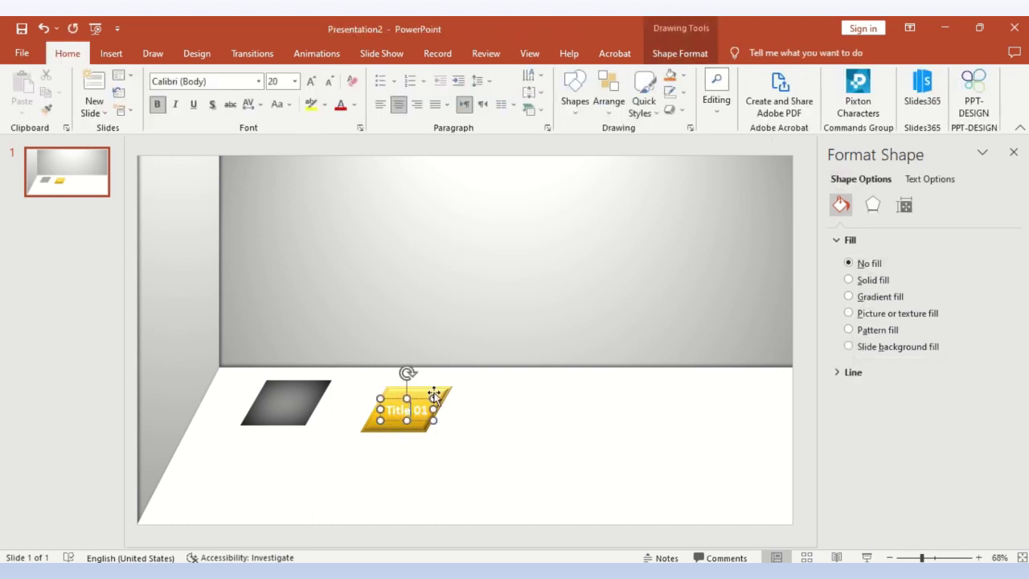
# Group the Title 01 text with the gold plate
pyautogui.keyDown('shift'); pyautogui.click(426, 391); pyautogui.keyUp('shift')
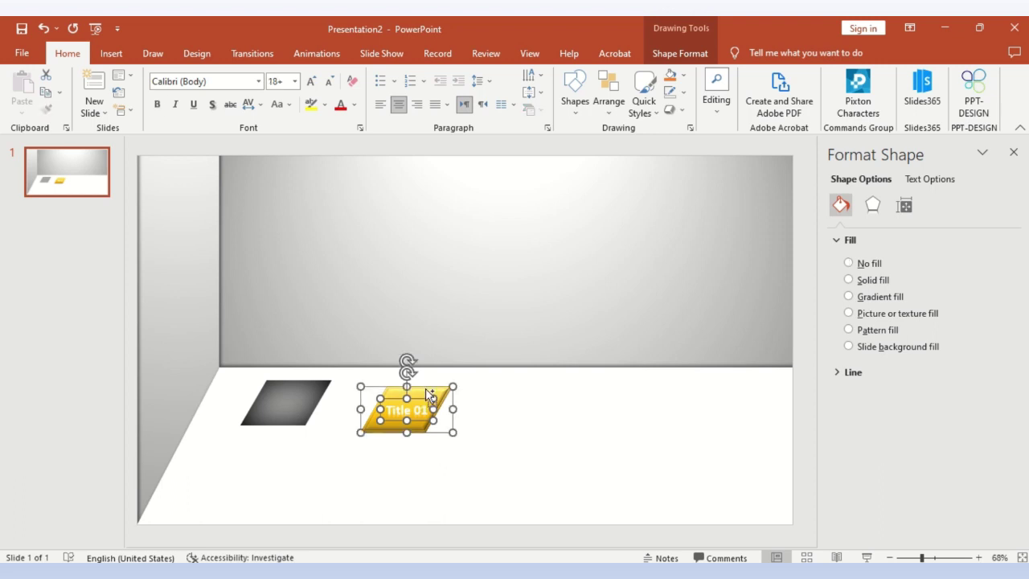
pyautogui.rightClick(426, 392)
pyautogui.moveTo(492, 227)
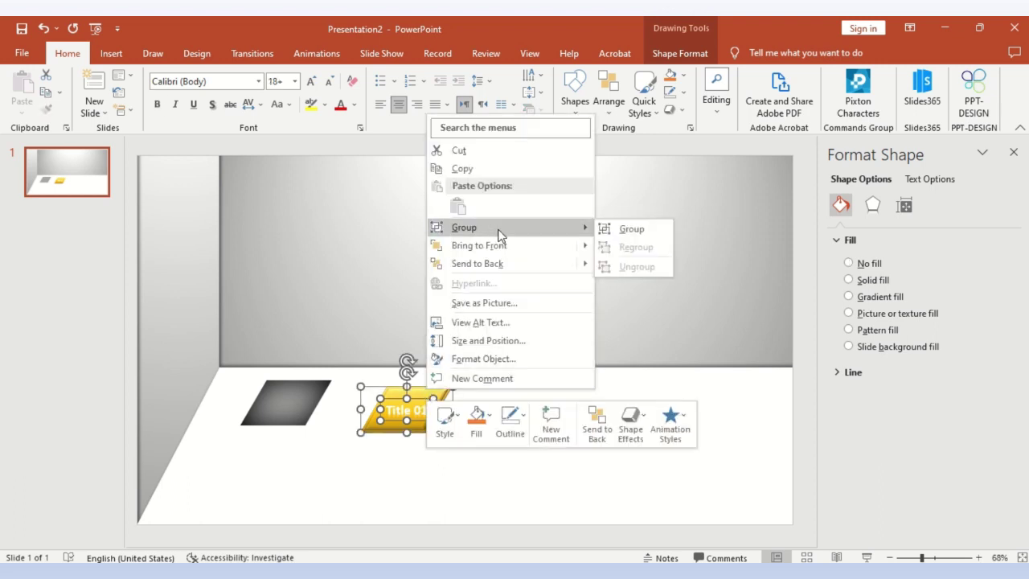
pyautogui.click(632, 228)
pyautogui.click(514, 488)
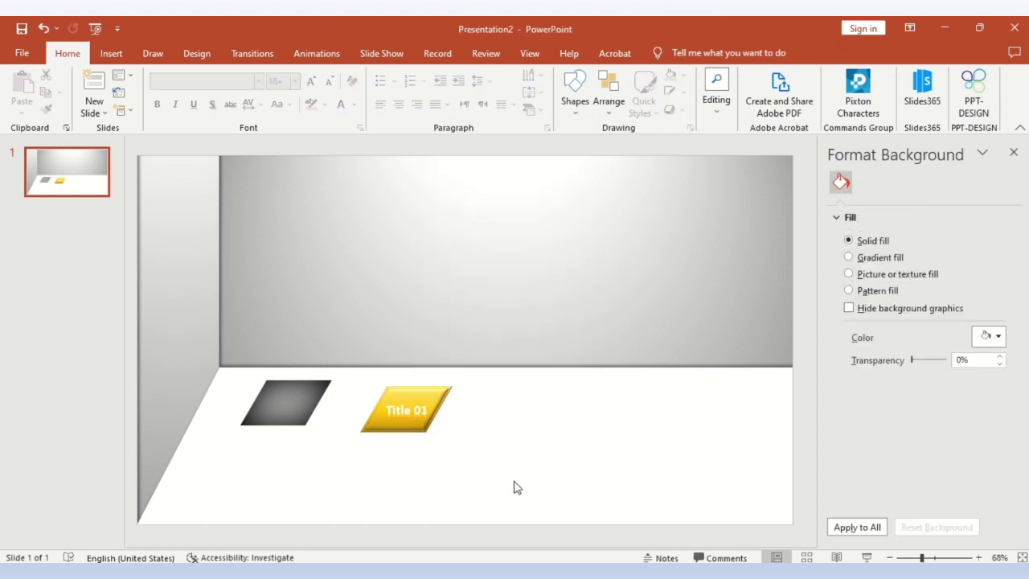
pyautogui.click(405, 410)
# Move the title group just in front of the grey shadow patch and select both
pyautogui.moveTo(405, 410); pyautogui.dragTo(412, 400)
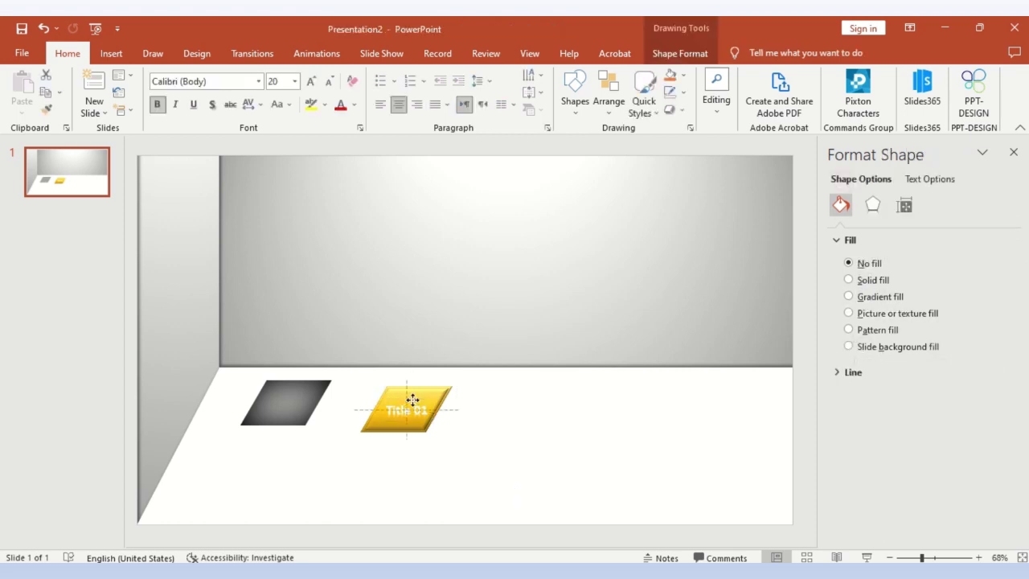
pyautogui.click(533, 434)
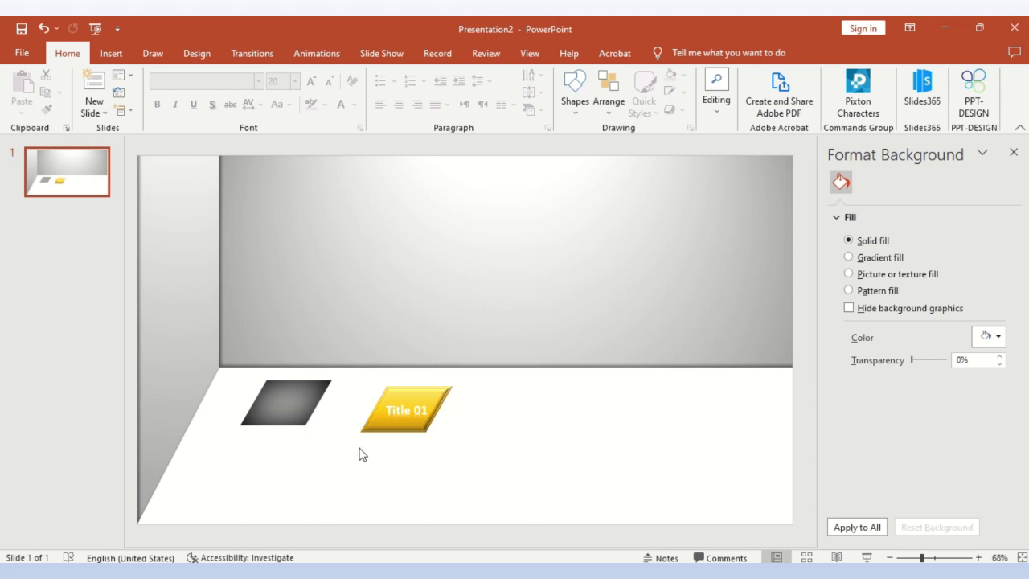
pyautogui.moveTo(404, 429); pyautogui.dragTo(256, 472)
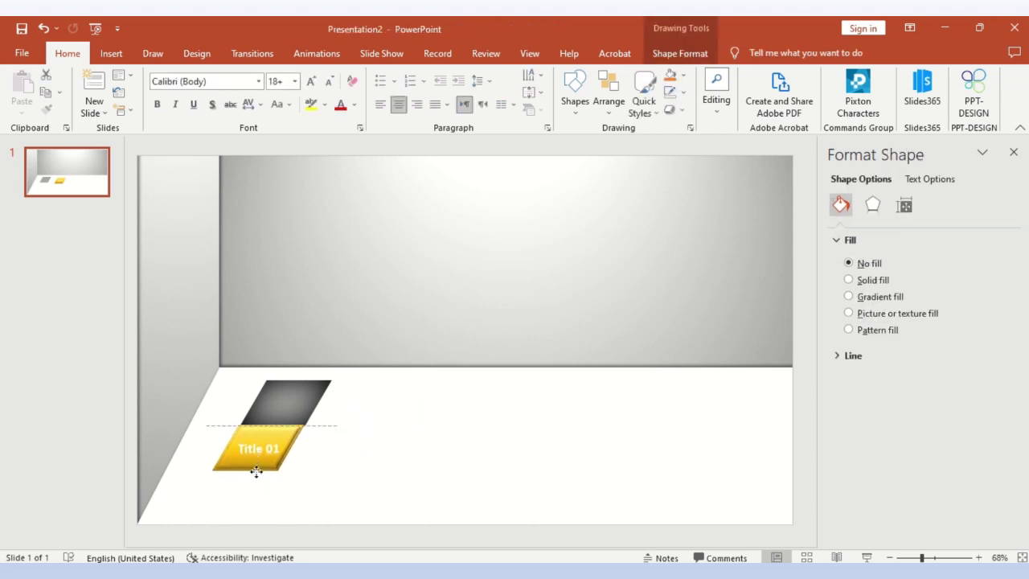
pyautogui.click(450, 472)
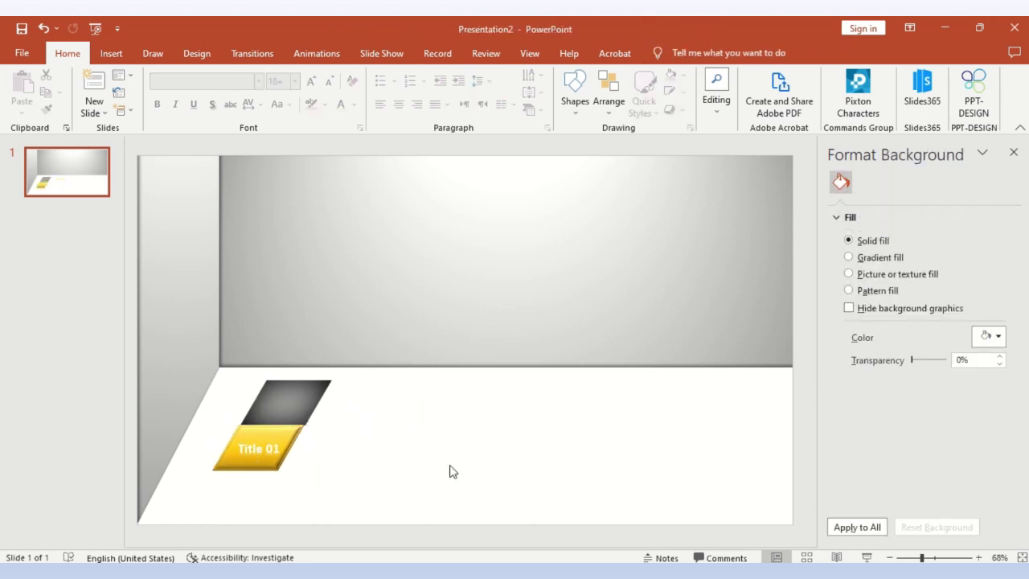
pyautogui.click(261, 472)
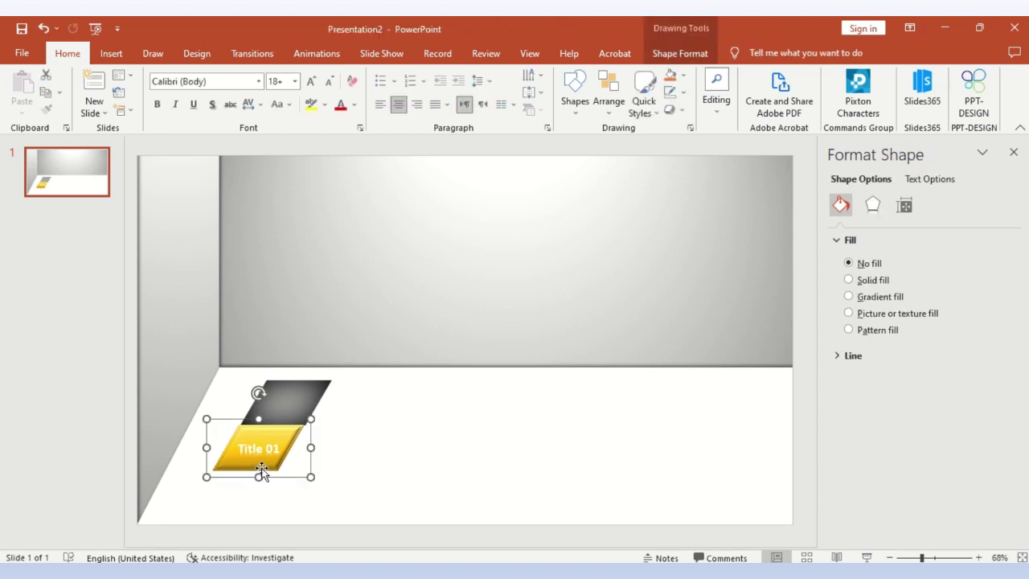
pyautogui.click(393, 482)
pyautogui.click(280, 459)
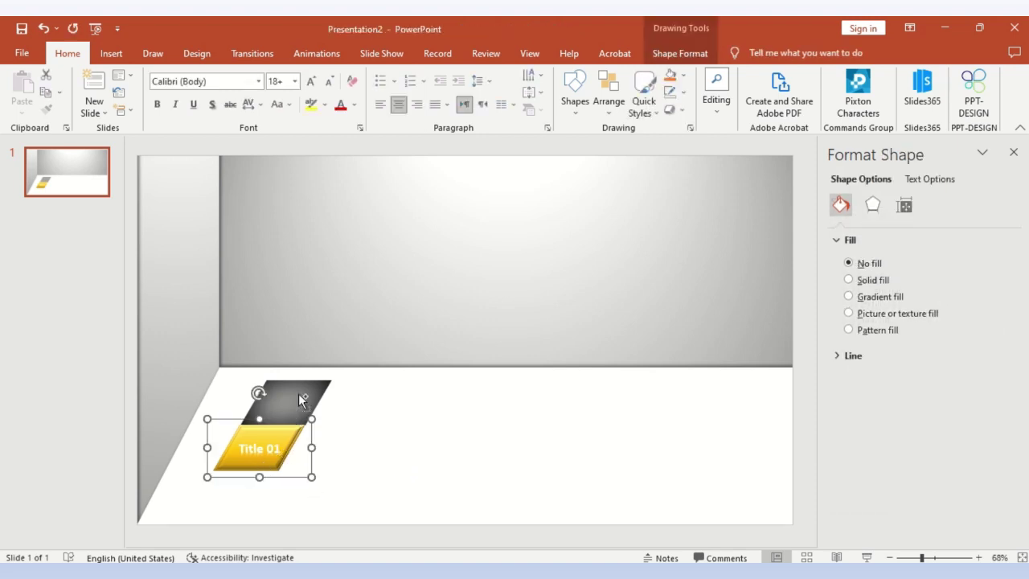
pyautogui.keyDown('shift'); pyautogui.click(299, 394); pyautogui.keyUp('shift')
# Duplicate the grey-and-yellow plate pair three times, spacing the copies evenly to the right
pyautogui.hotkey('ctrl', 'd')
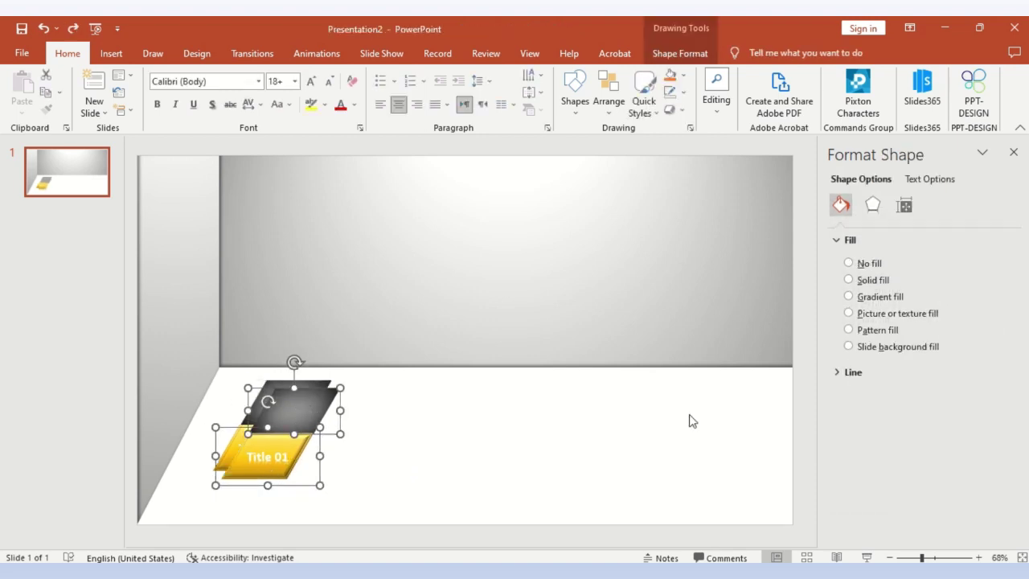
pyautogui.moveTo(296, 413); pyautogui.dragTo(414, 401)
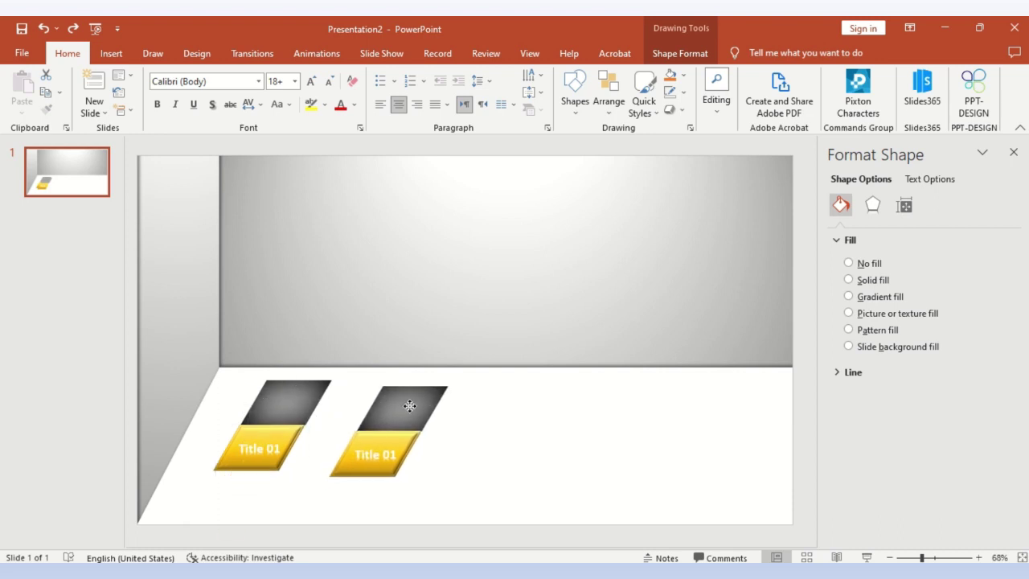
pyautogui.hotkey('ctrl', 'd')
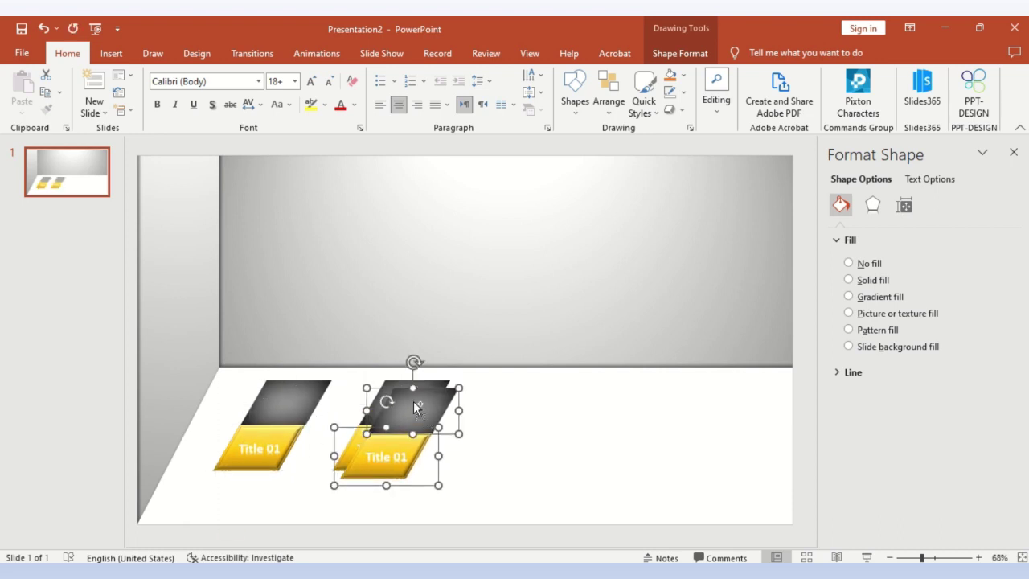
pyautogui.moveTo(415, 406)
pyautogui.mouseDown()
pyautogui.moveTo(520, 406)
pyautogui.moveTo(524, 394)
pyautogui.mouseUp()
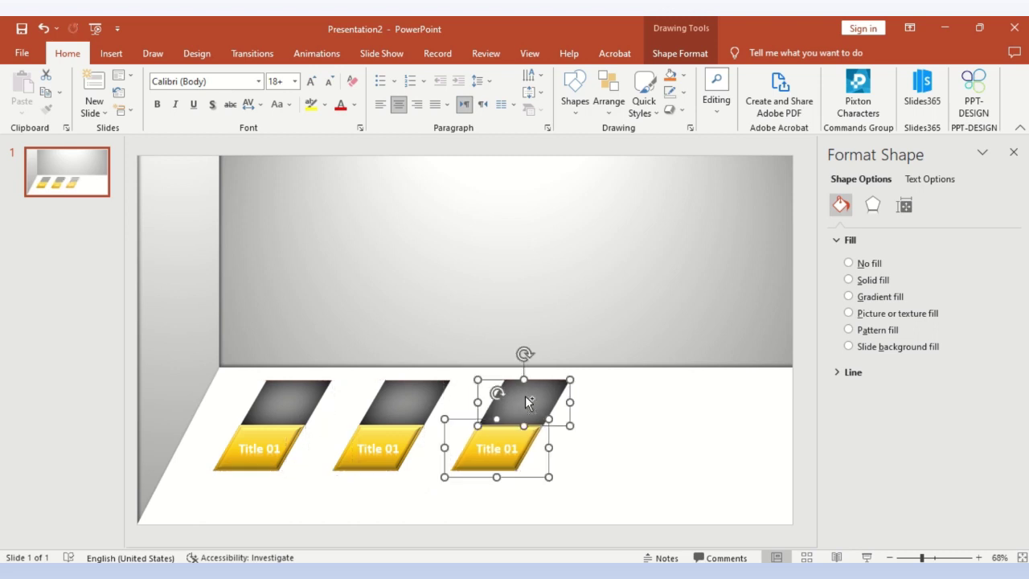
pyautogui.hotkey('ctrl', 'd')
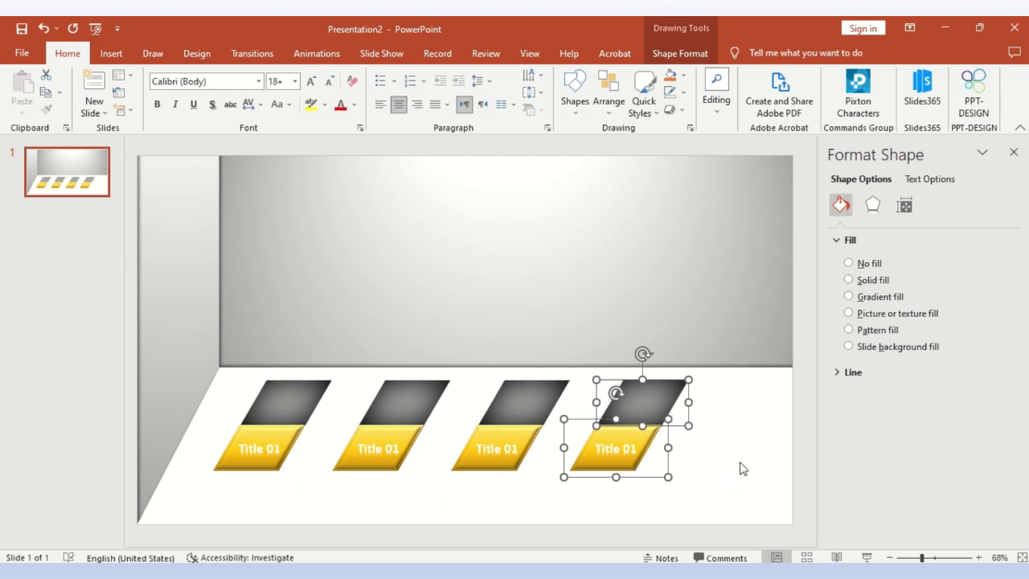
# Select all eight plate shapes and shift the whole row slightly right
pyautogui.moveTo(232, 378); pyautogui.dragTo(697, 492)
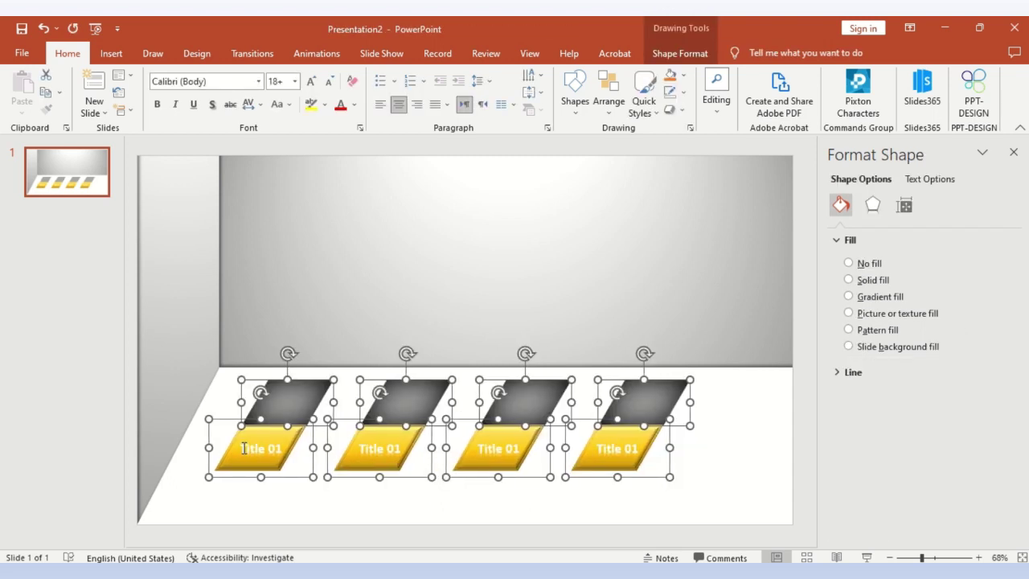
pyautogui.press('Right')
pyautogui.press('Right')
pyautogui.press('Right')
pyautogui.press('Right')
pyautogui.press('Right')
pyautogui.press('Right')
pyautogui.press('Right')
pyautogui.press('Right')
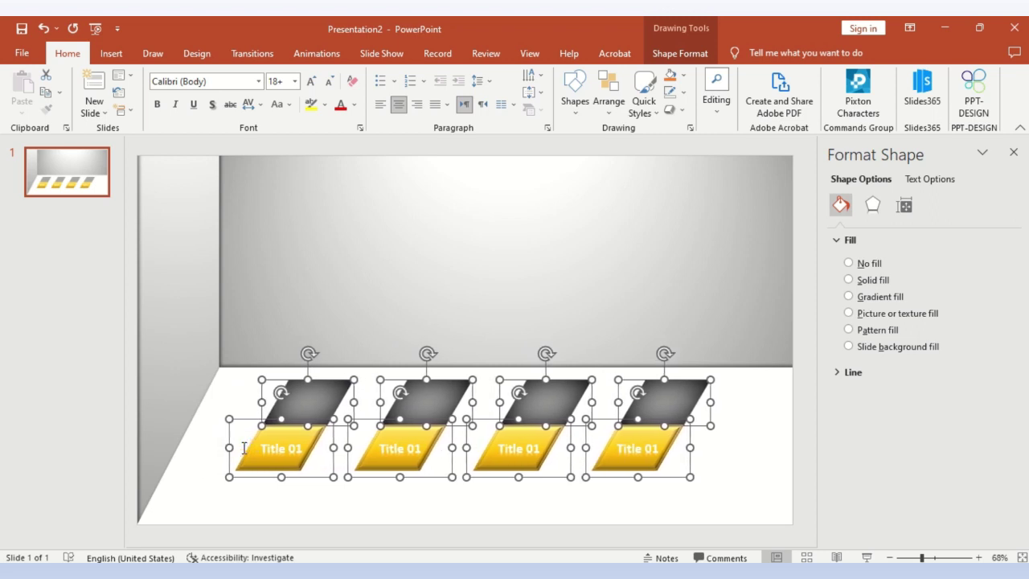
pyautogui.press('Right')
pyautogui.press('Right')
pyautogui.press('Right')
pyautogui.press('Right')
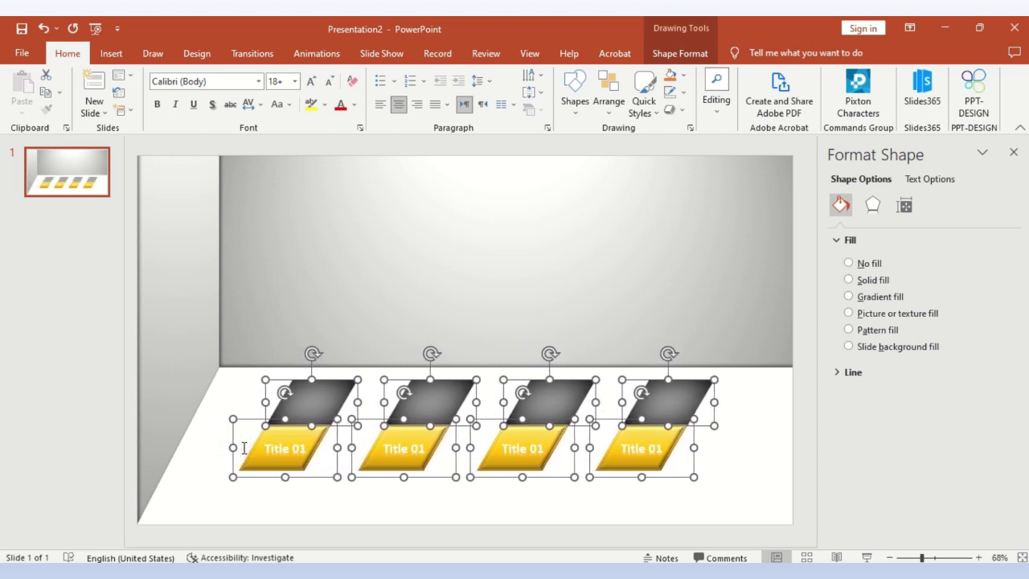
pyautogui.press('Right')
# Change the second plate's label from Title 01 to Title 02
pyautogui.click(402, 510)
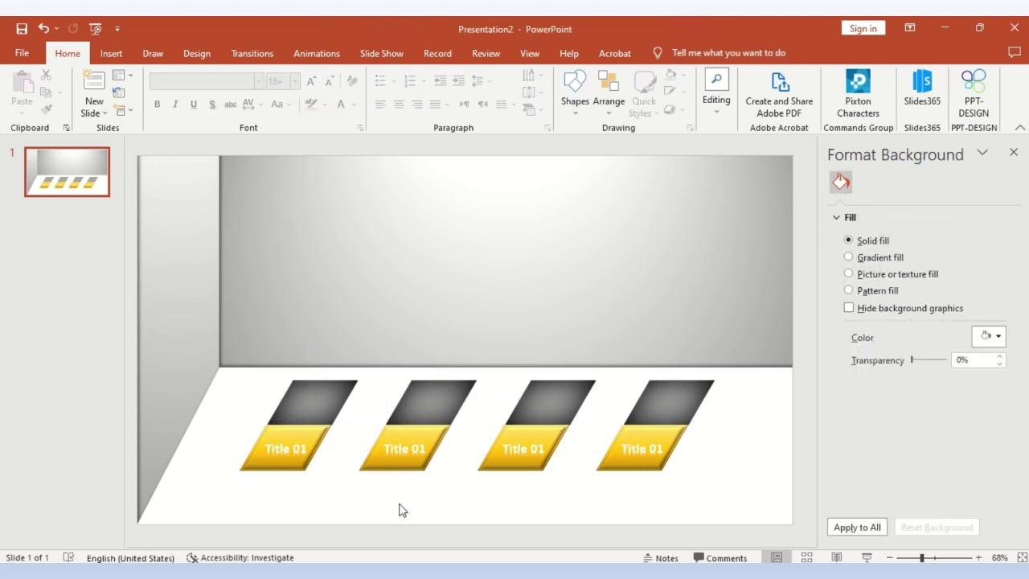
pyautogui.doubleClick(418, 448)
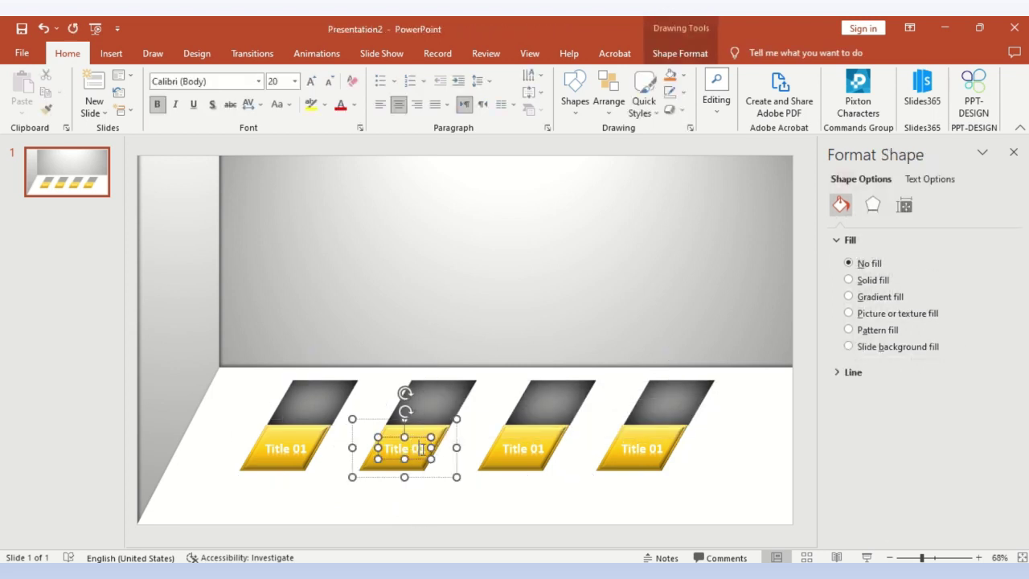
pyautogui.doubleClick(419, 448)
pyautogui.click(423, 450)
pyautogui.press('BackSpace')
pyautogui.write('2')
# Renumber the third and fourth plate labels to Title 03 and Title 04
pyautogui.click(540, 449)
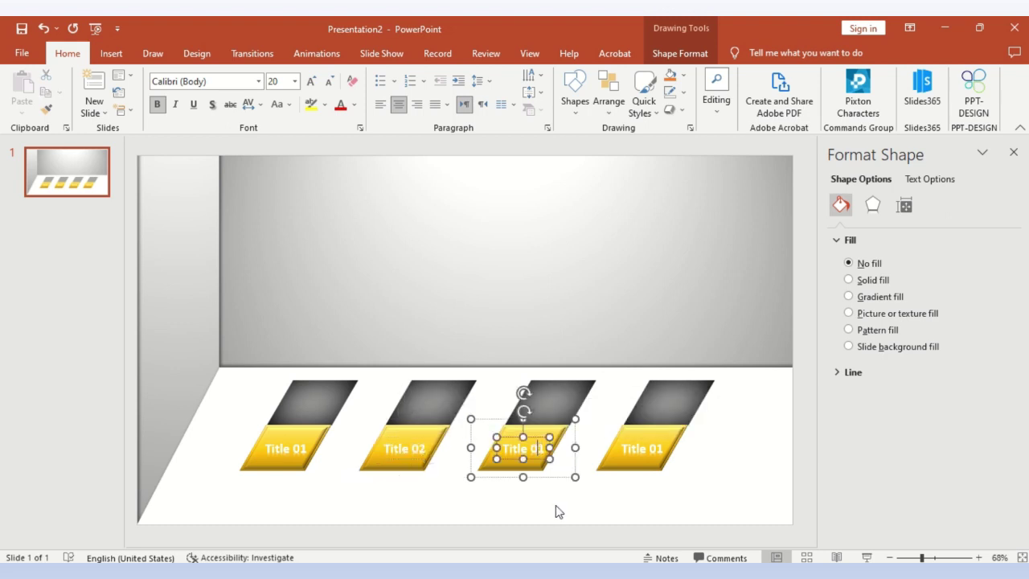
pyautogui.press('BackSpace')
pyautogui.write('3')
pyautogui.click(659, 448)
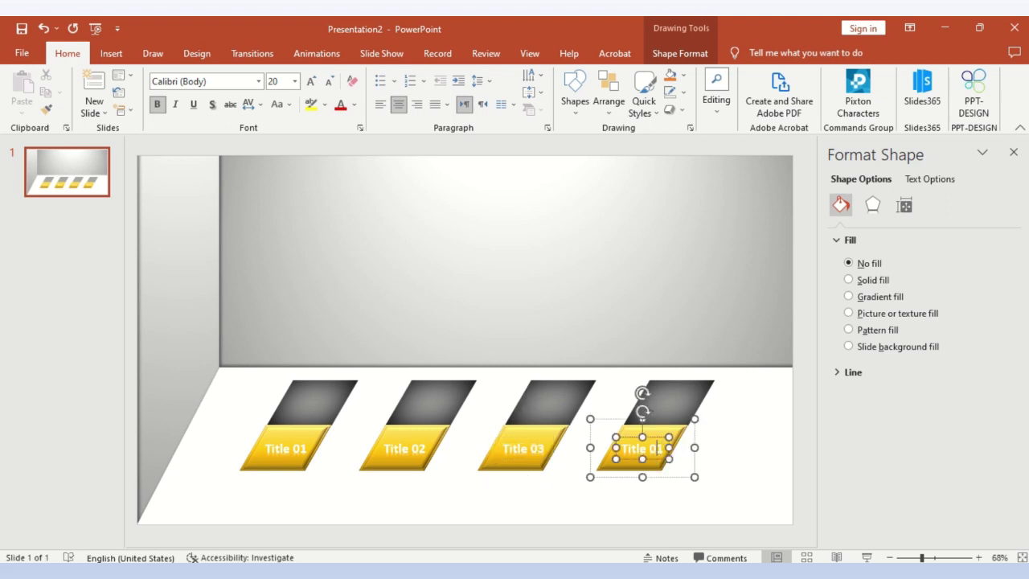
pyautogui.press('BackSpace')
pyautogui.write('4')
pyautogui.click(752, 473)
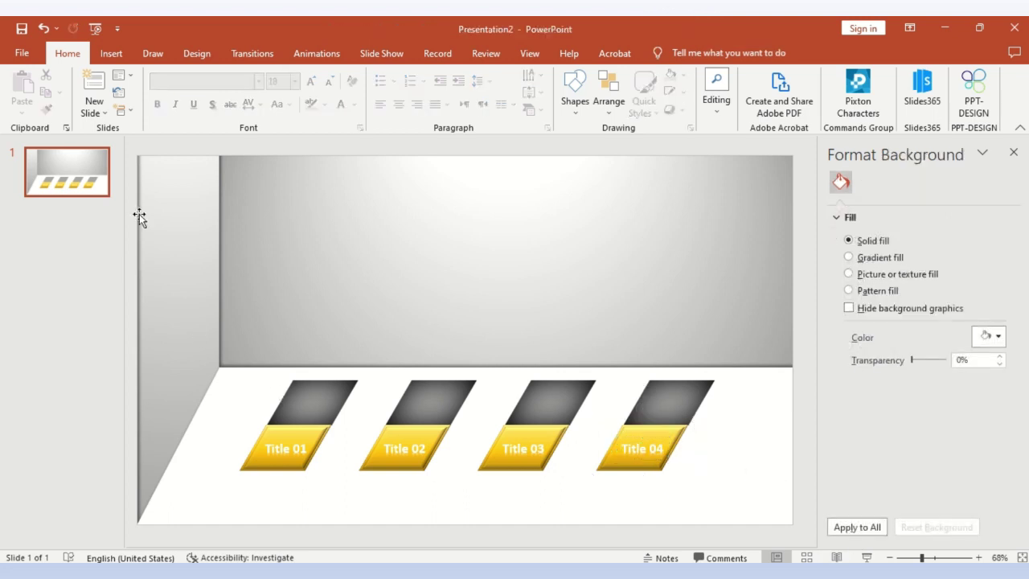
# Draw a tall cube shape standing above the Title 01 plate
pyautogui.click(120, 57)
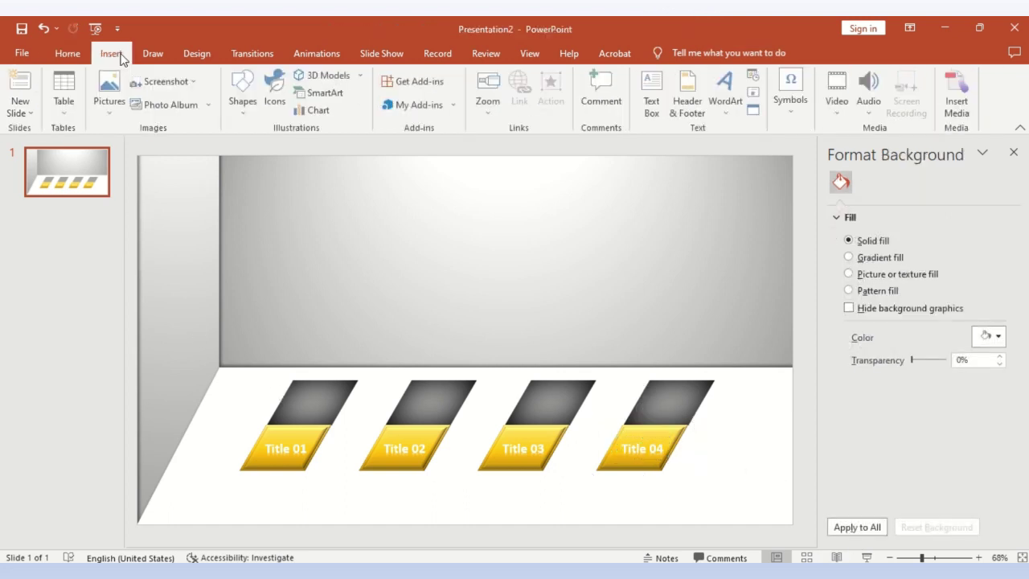
pyautogui.click(237, 110)
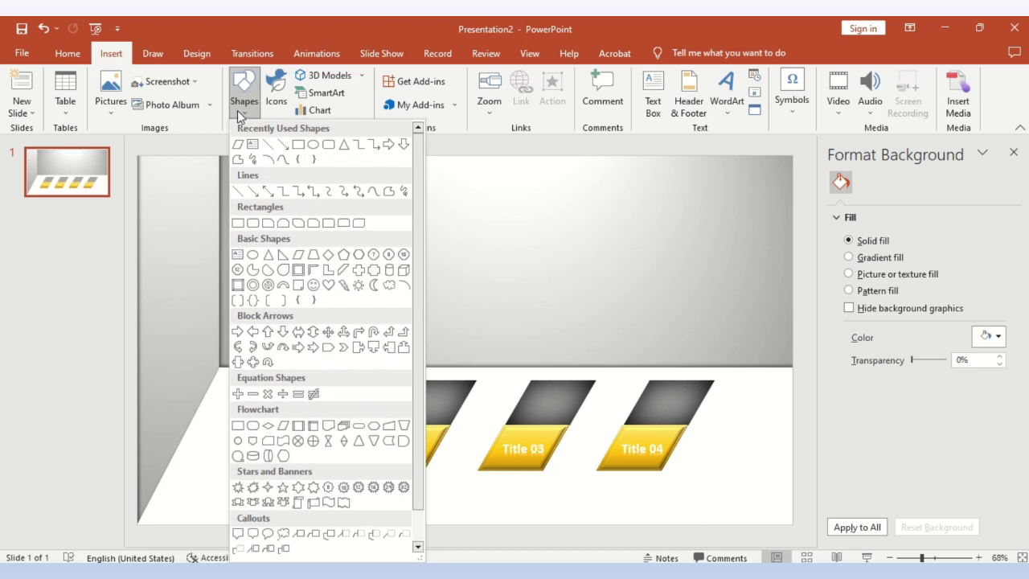
pyautogui.click(404, 270)
pyautogui.moveTo(288, 249); pyautogui.dragTo(341, 402)
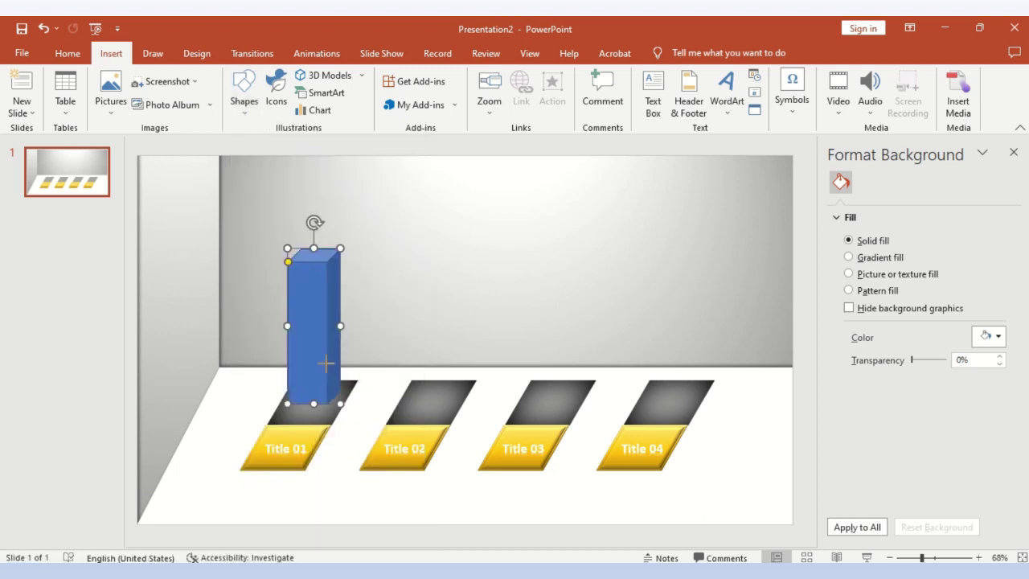
pyautogui.moveTo(310, 282); pyautogui.dragTo(303, 303)
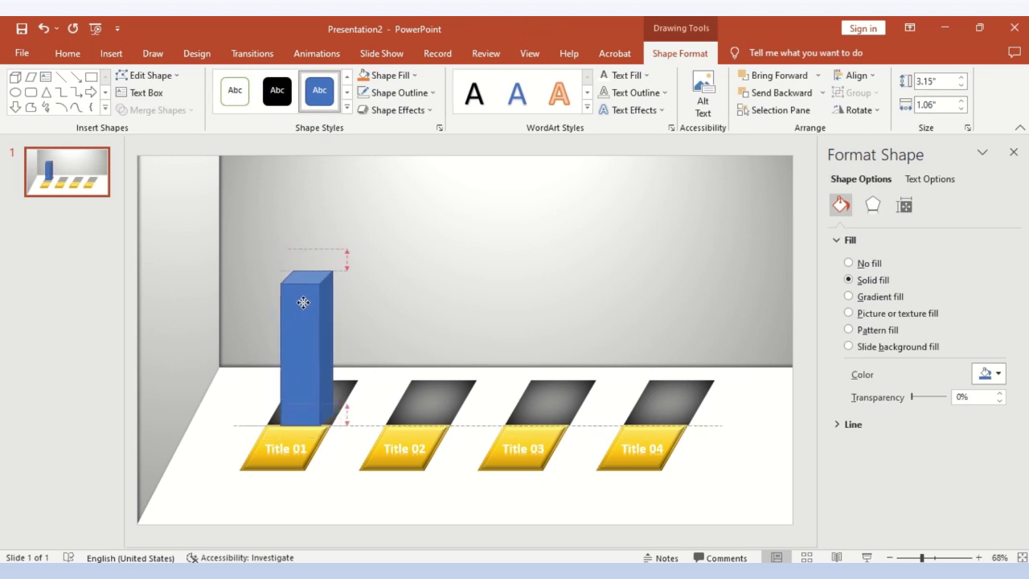
pyautogui.moveTo(302, 301); pyautogui.dragTo(307, 299)
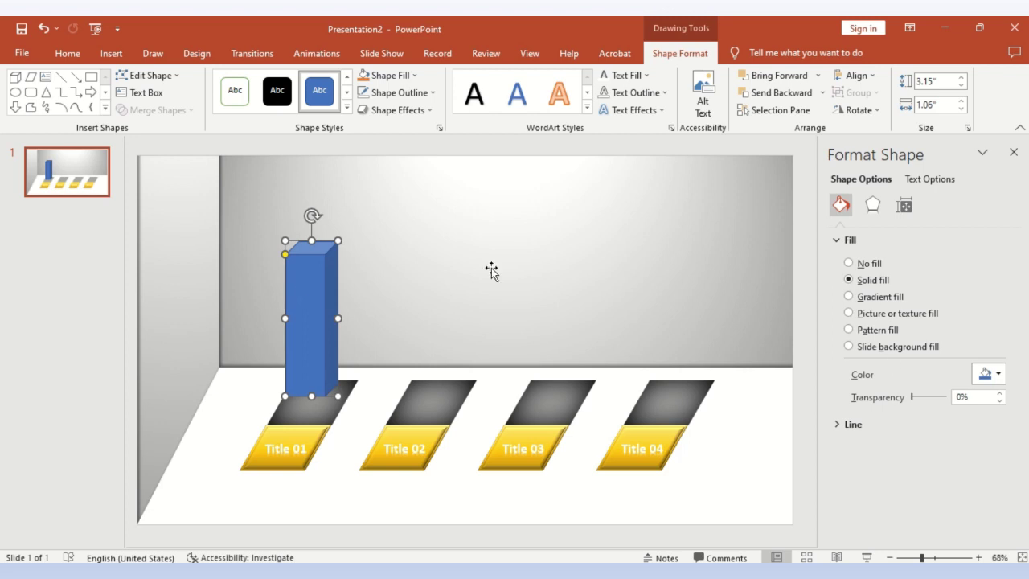
# Give the cube a radial gradient fill radiating from the centre
pyautogui.click(873, 302)
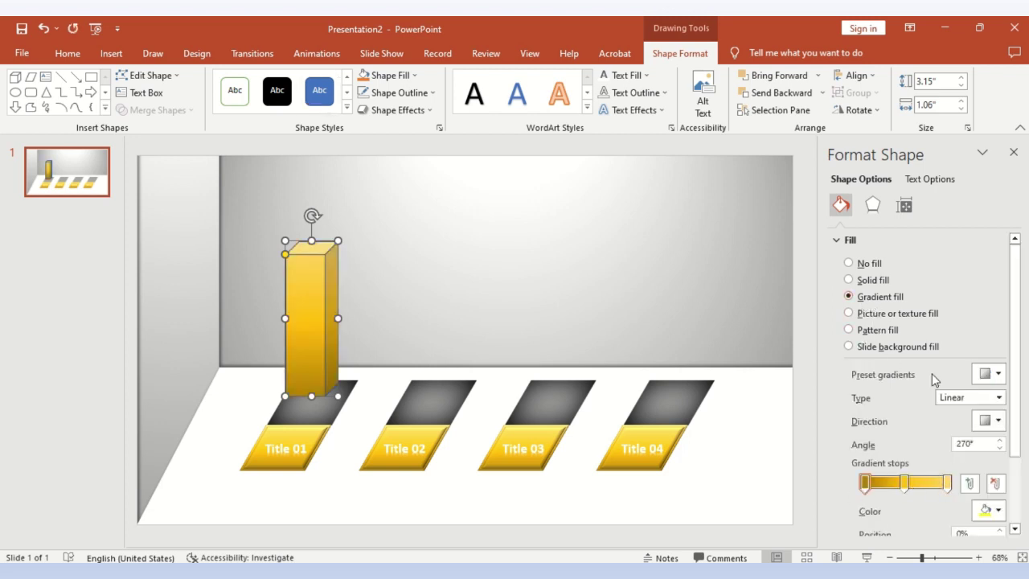
pyautogui.click(997, 375)
pyautogui.click(979, 402)
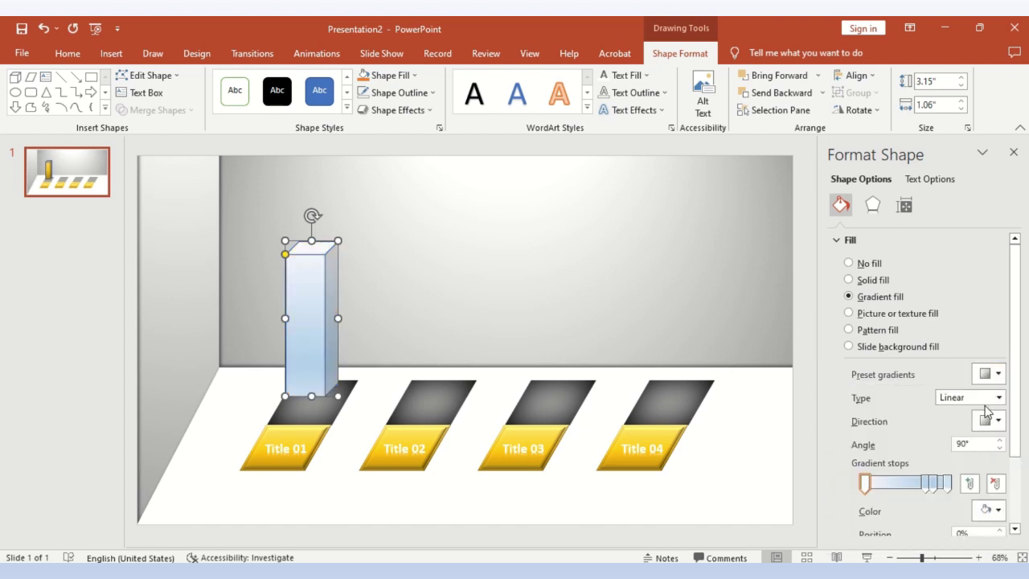
pyautogui.click(995, 374)
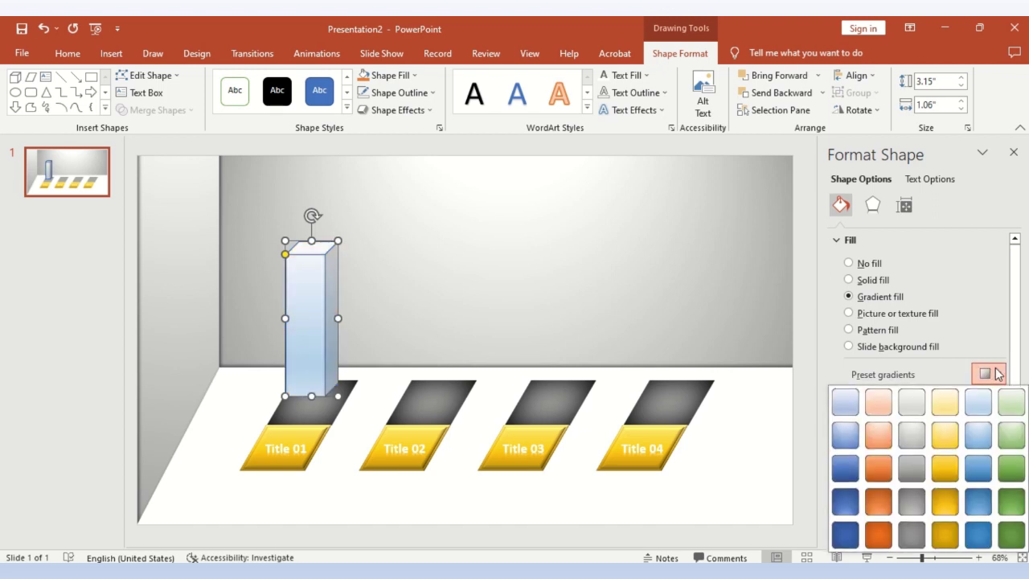
pyautogui.click(945, 434)
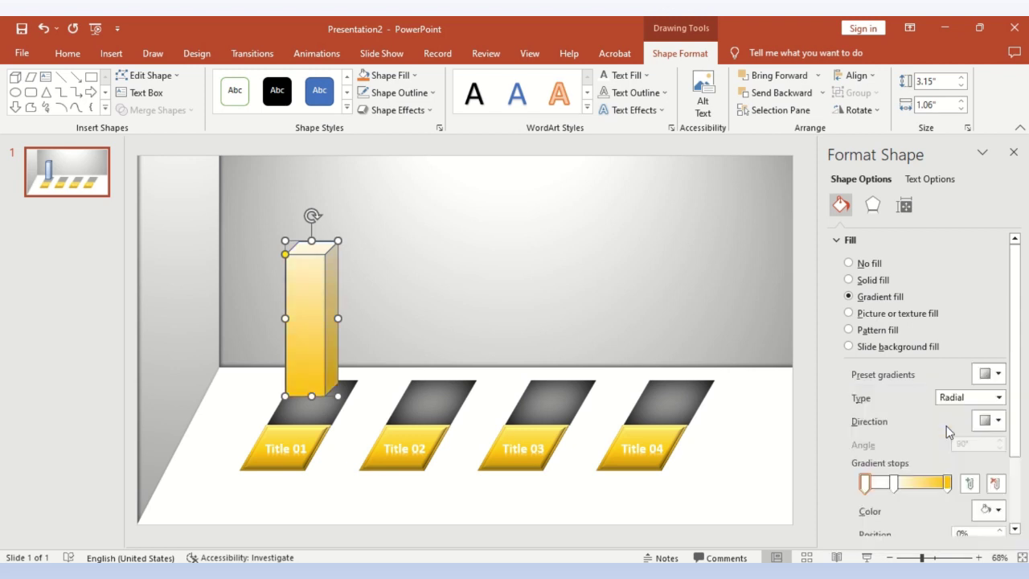
pyautogui.moveTo(894, 482); pyautogui.dragTo(868, 485)
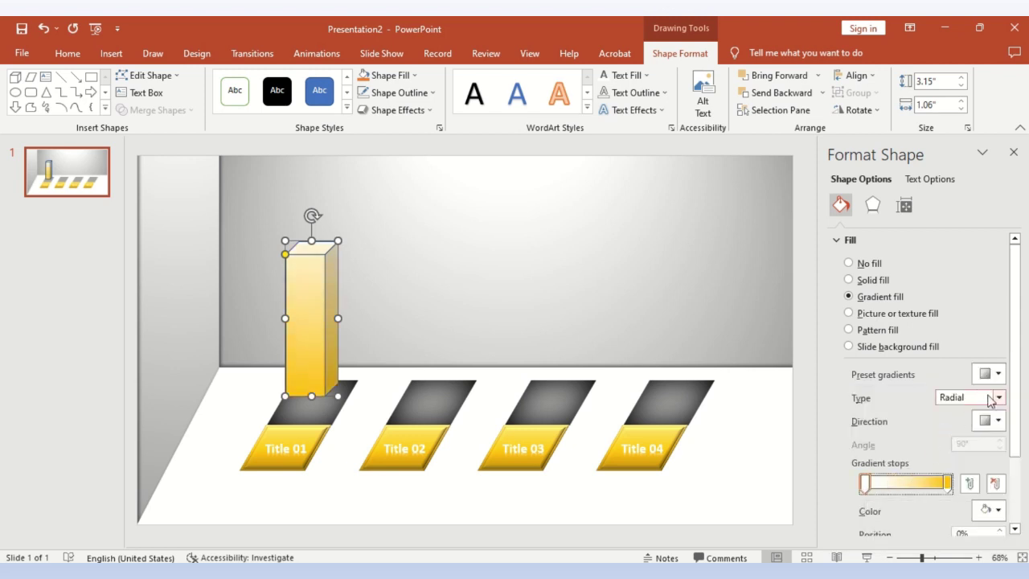
pyautogui.click(996, 398)
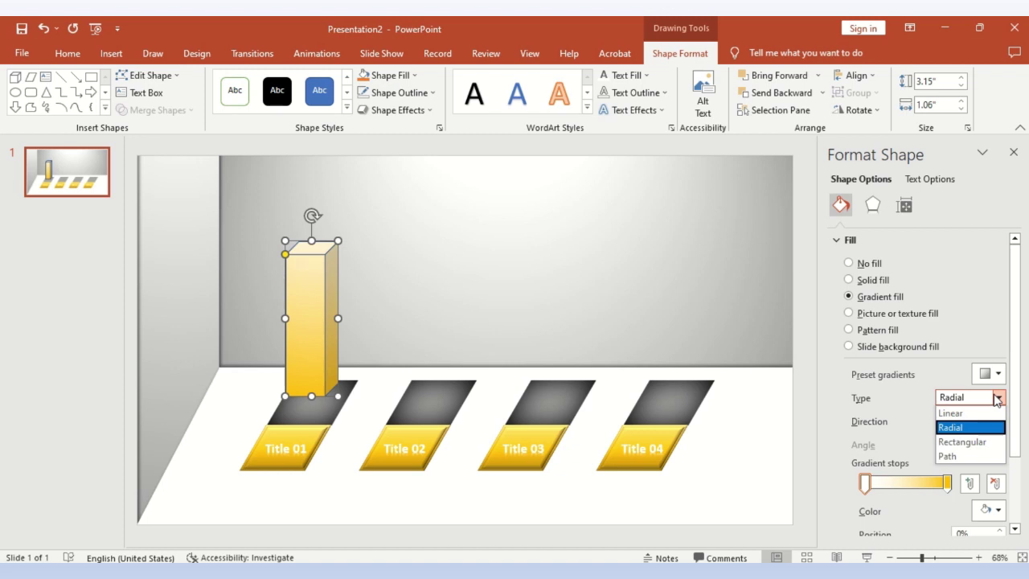
pyautogui.click(995, 427)
pyautogui.click(995, 422)
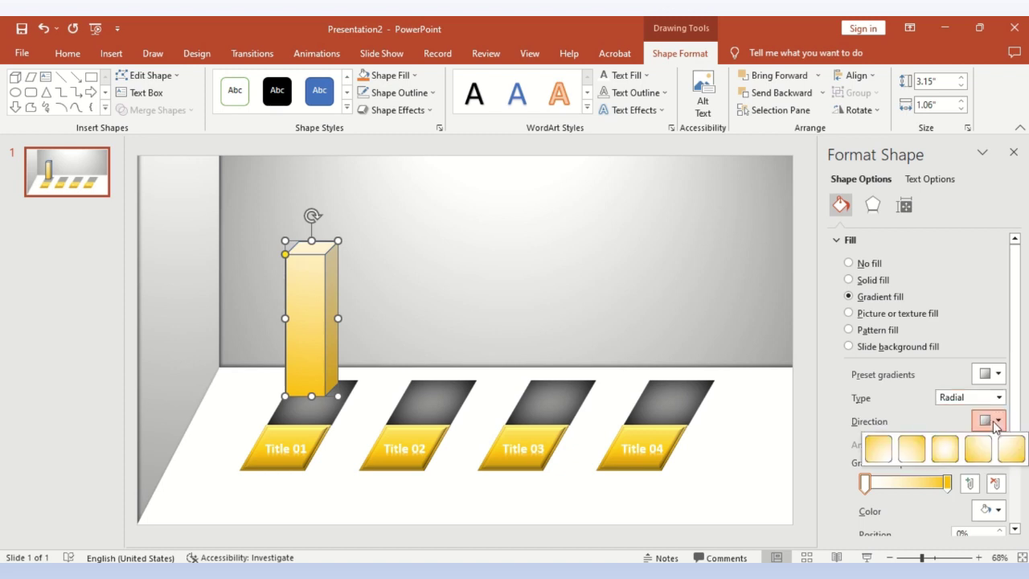
pyautogui.click(947, 450)
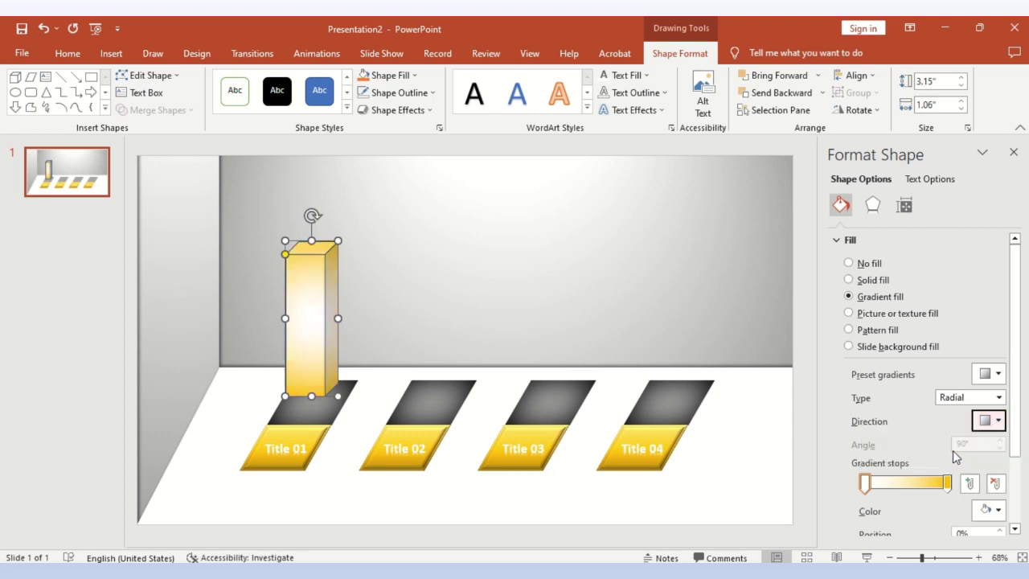
# Set the right gradient stop colour to blue from the standard colour palette
pyautogui.click(865, 484)
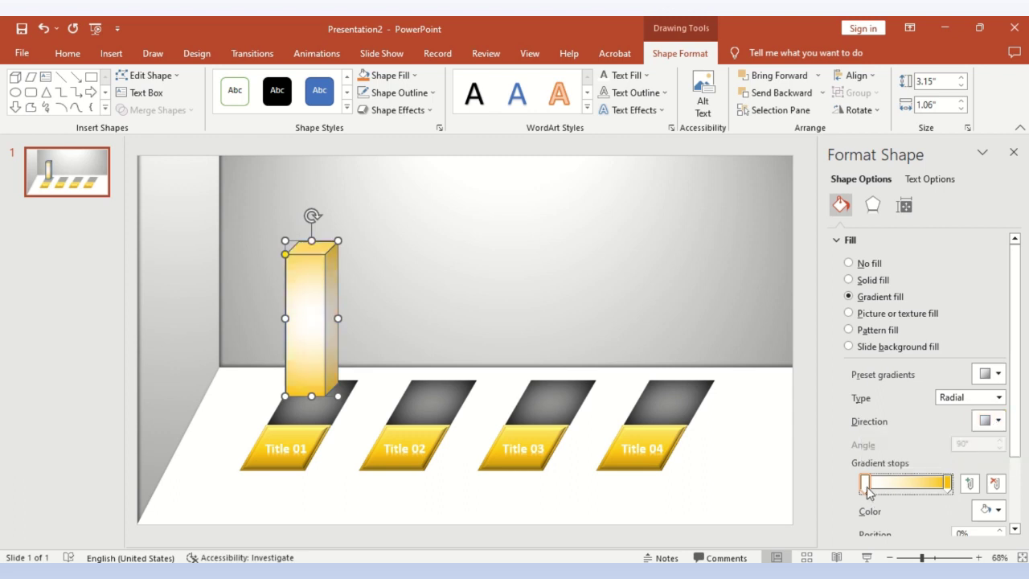
pyautogui.click(948, 482)
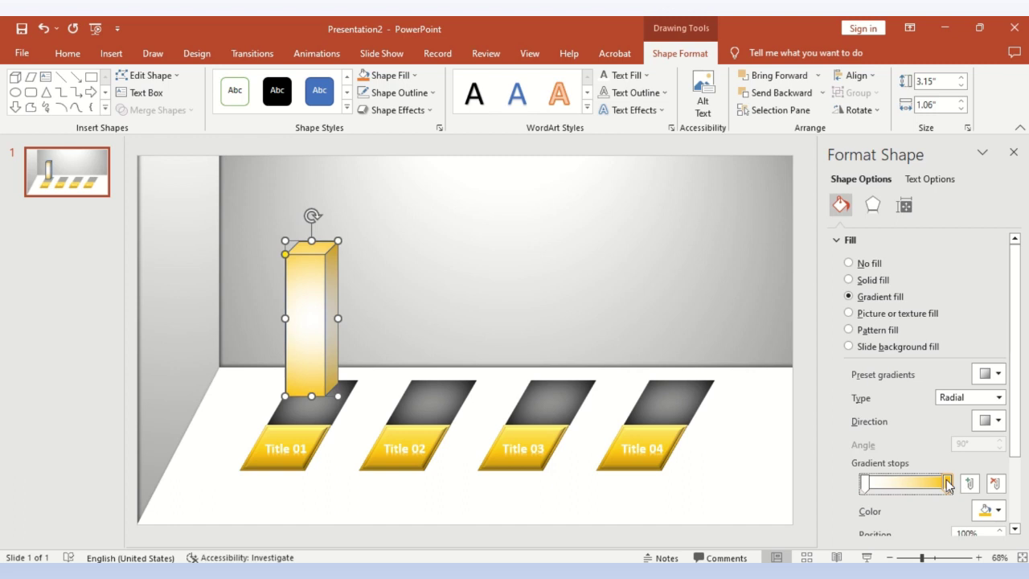
pyautogui.click(1001, 513)
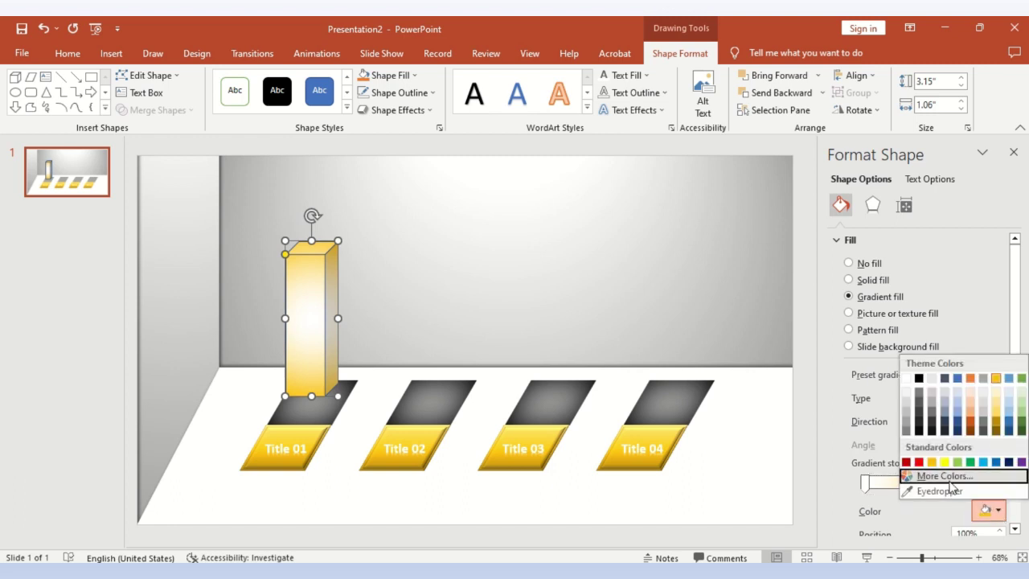
pyautogui.click(950, 480)
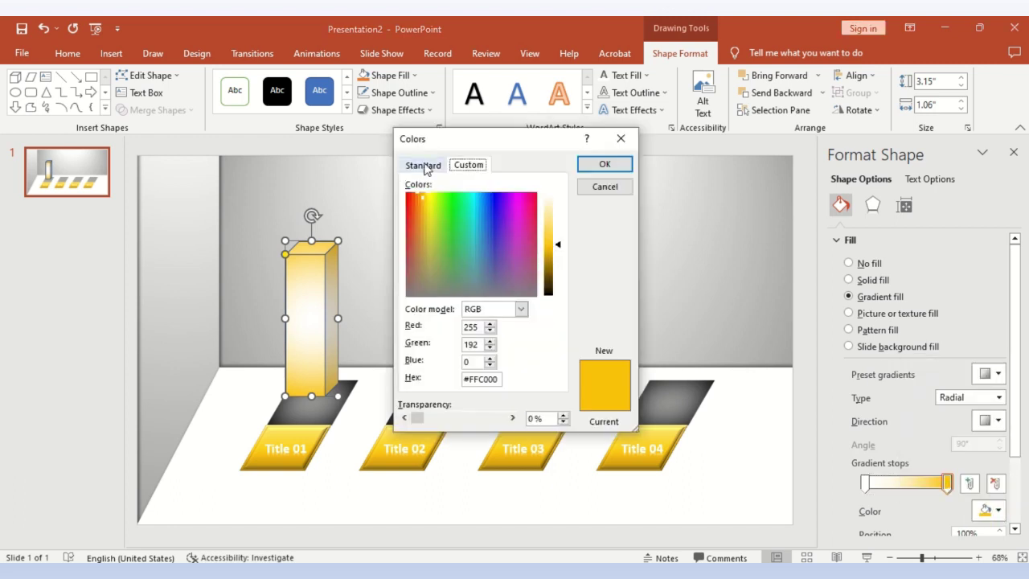
pyautogui.click(426, 166)
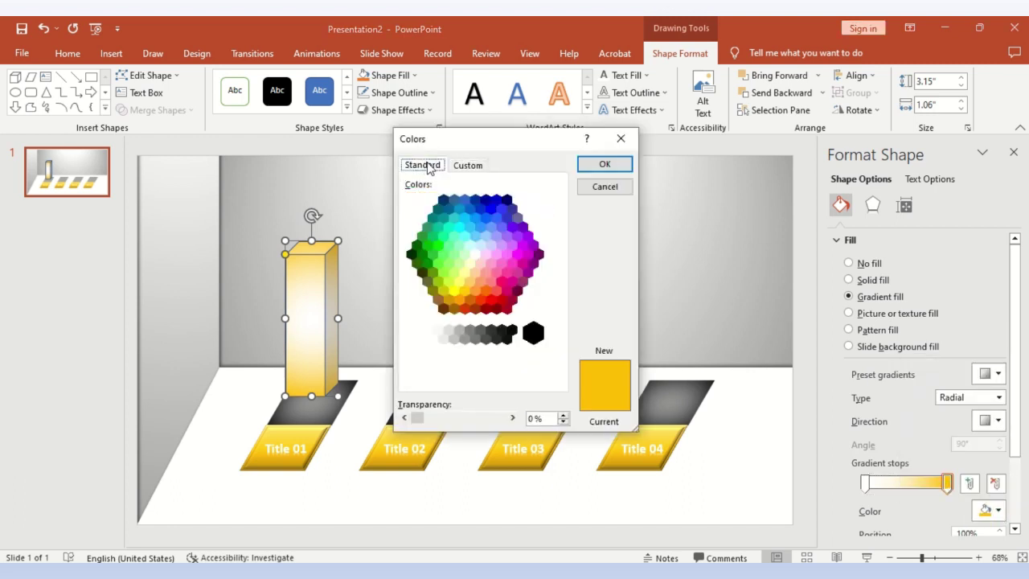
pyautogui.click(493, 213)
pyautogui.click(602, 165)
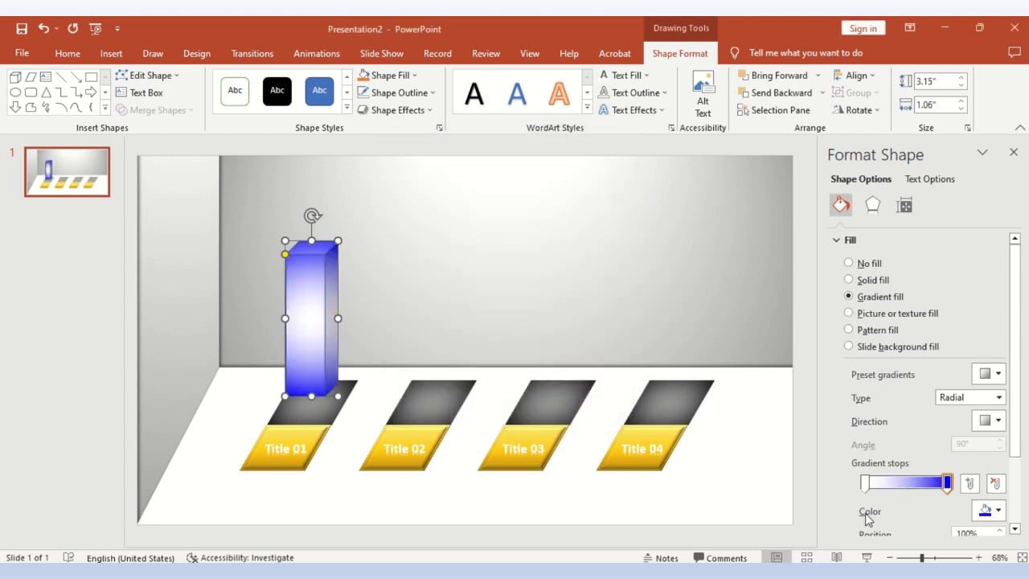
# Make the left gradient stop light blue and switch the gradient to Linear at 225°
pyautogui.click(865, 482)
pyautogui.click(999, 510)
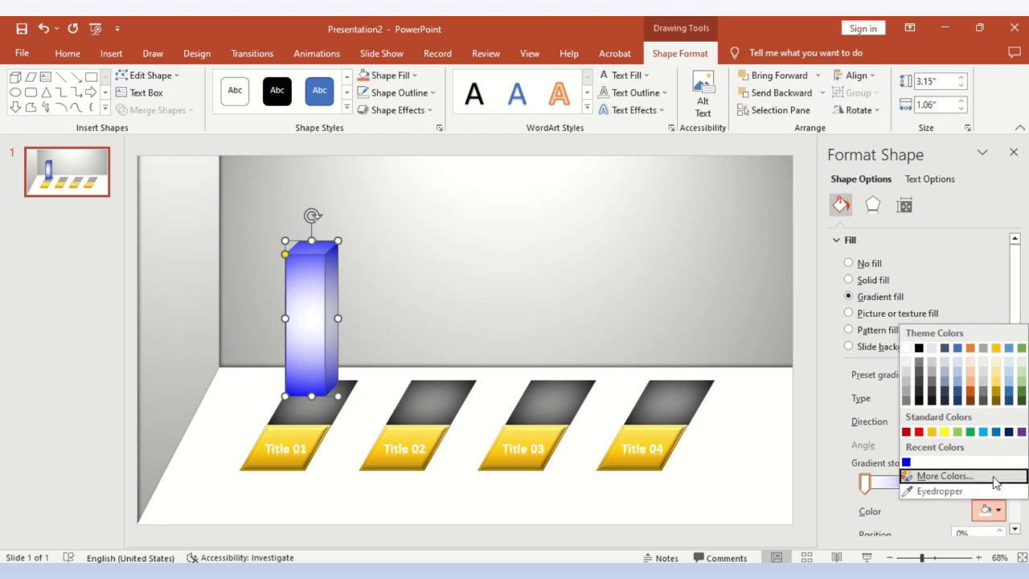
pyautogui.click(945, 476)
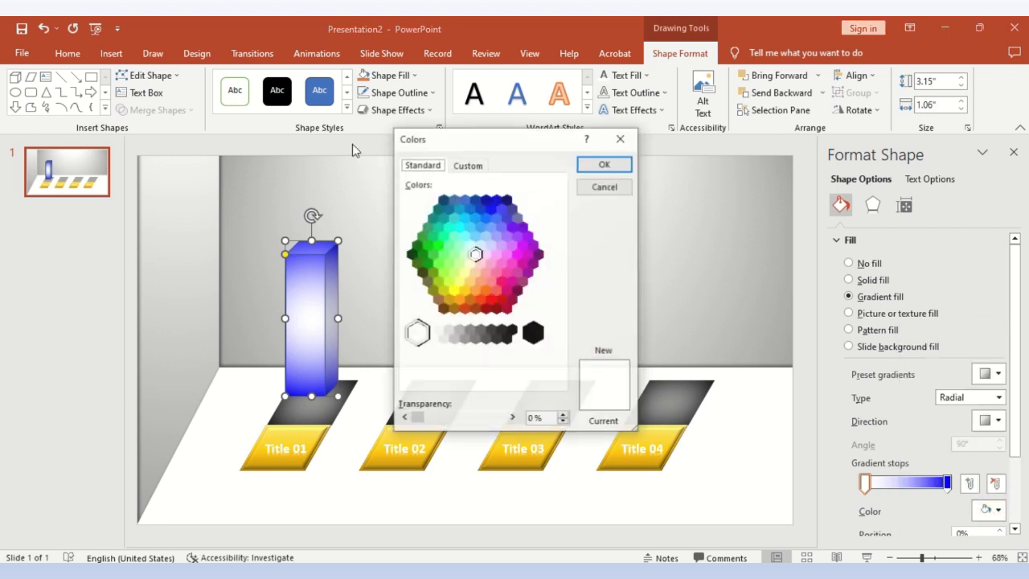
pyautogui.click(470, 228)
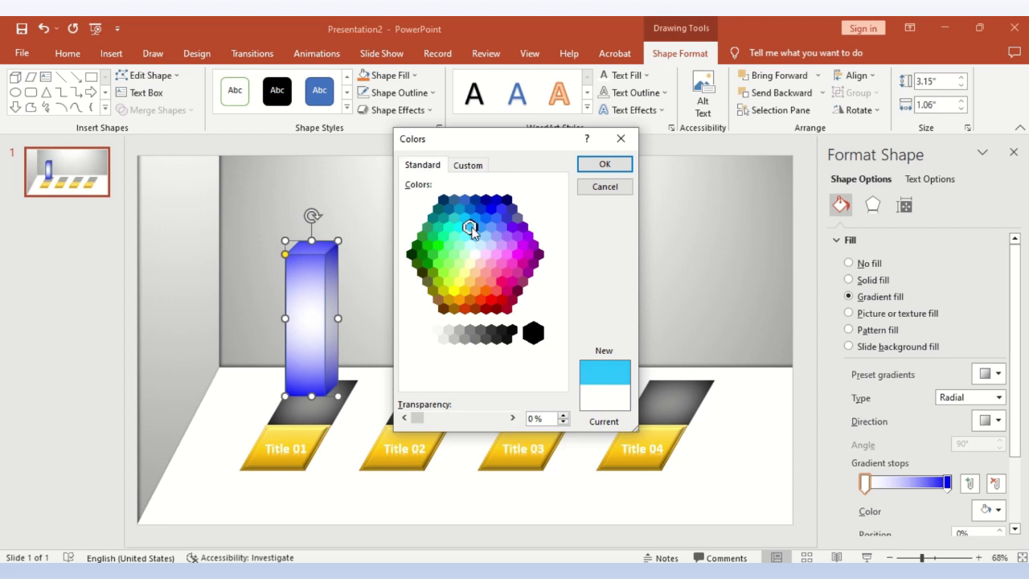
pyautogui.click(604, 165)
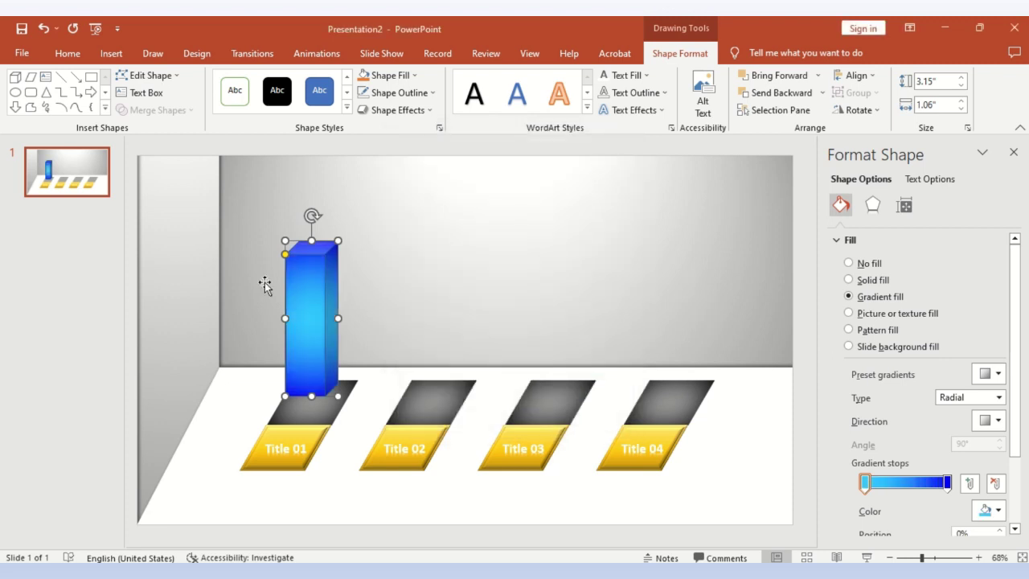
pyautogui.click(997, 397)
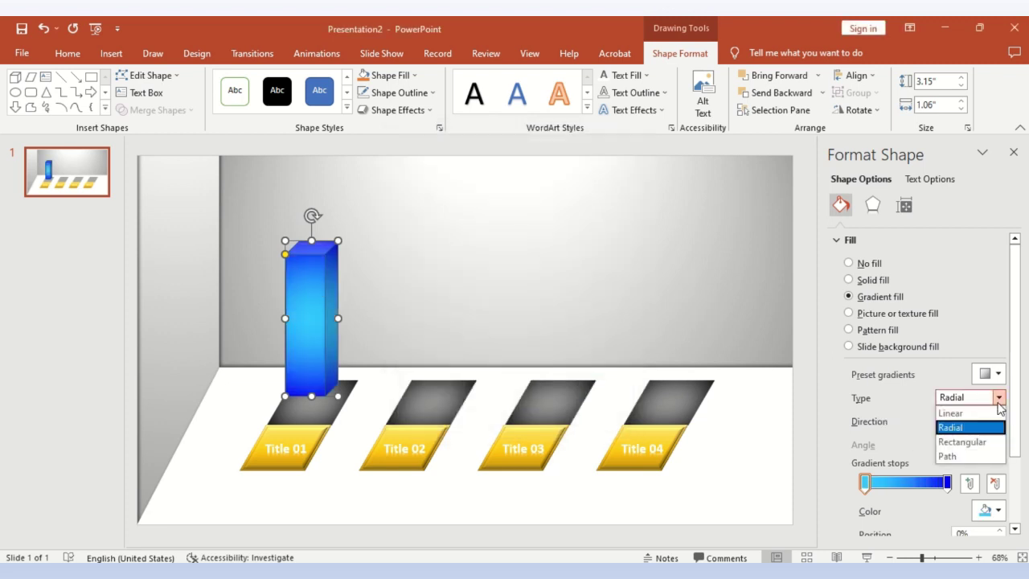
pyautogui.click(988, 415)
pyautogui.click(997, 421)
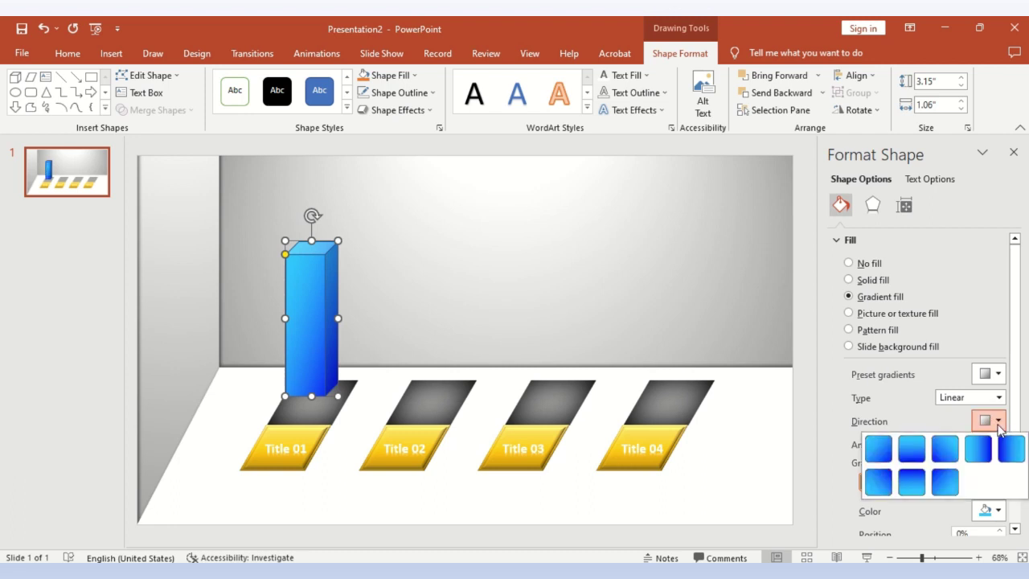
pyautogui.click(944, 481)
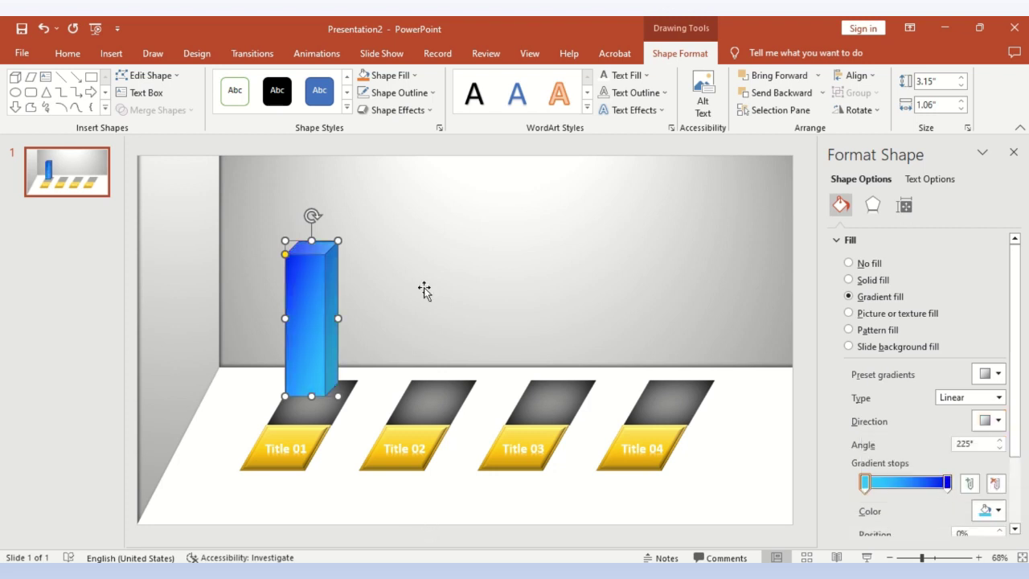
# Remove the bar's outline and nudge it slightly right
pyautogui.click(422, 92)
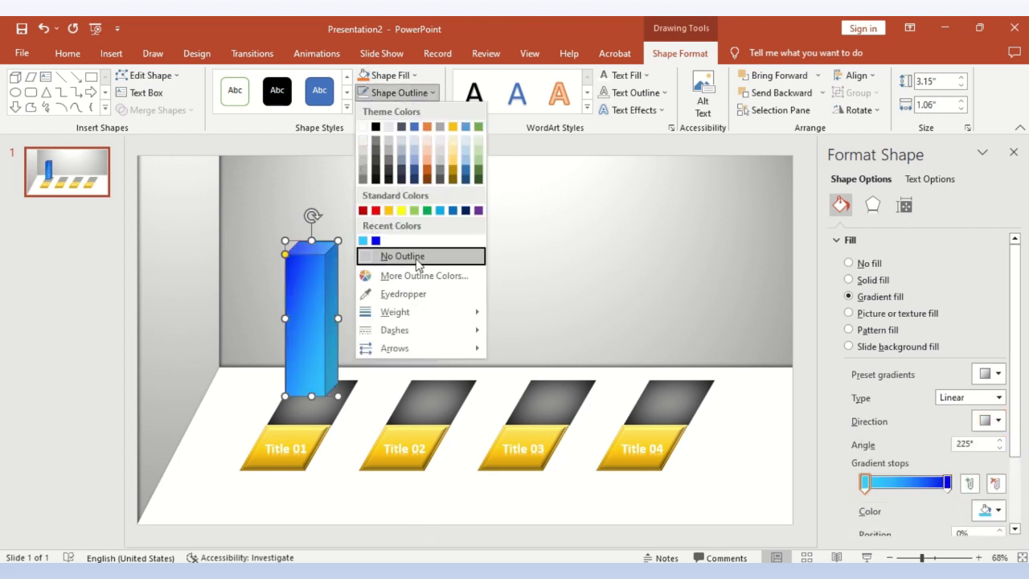
pyautogui.click(412, 256)
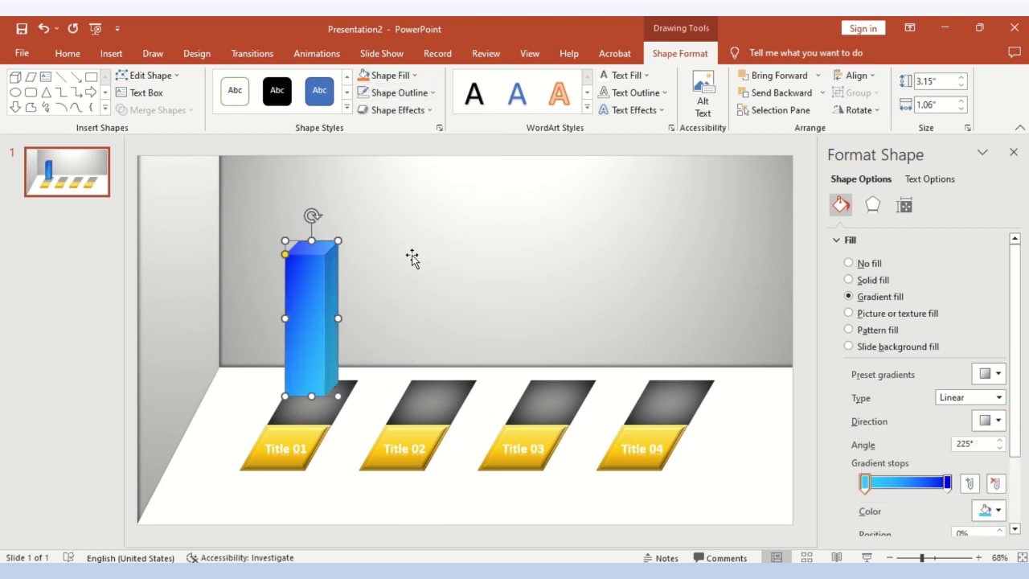
pyautogui.click(432, 515)
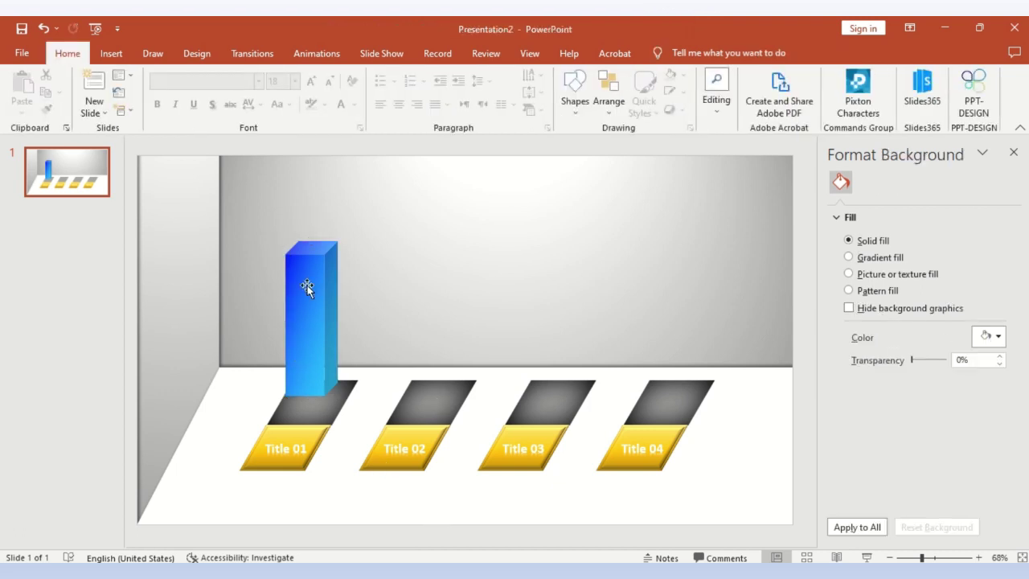
pyautogui.moveTo(307, 286); pyautogui.dragTo(314, 290)
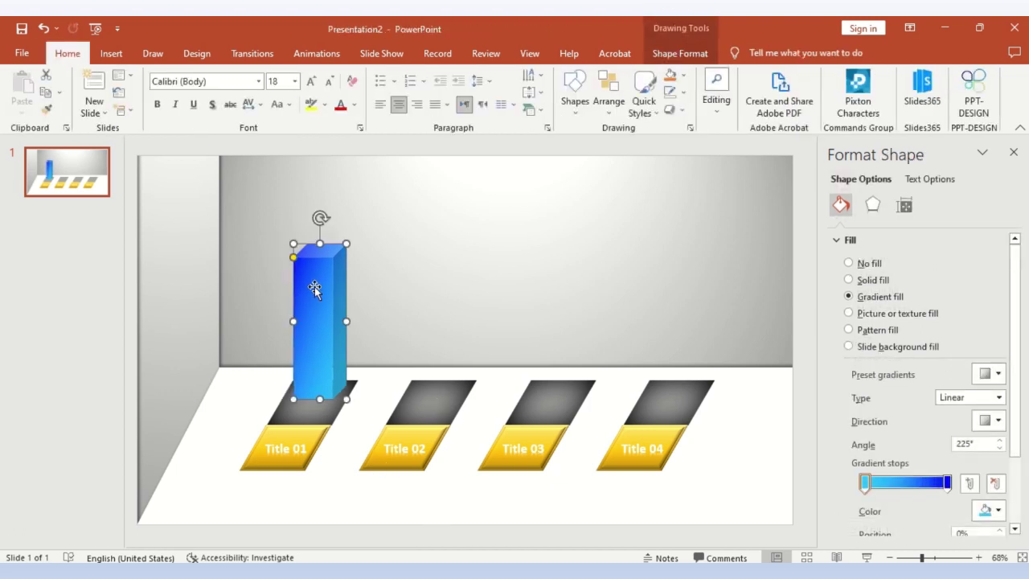
pyautogui.click(125, 57)
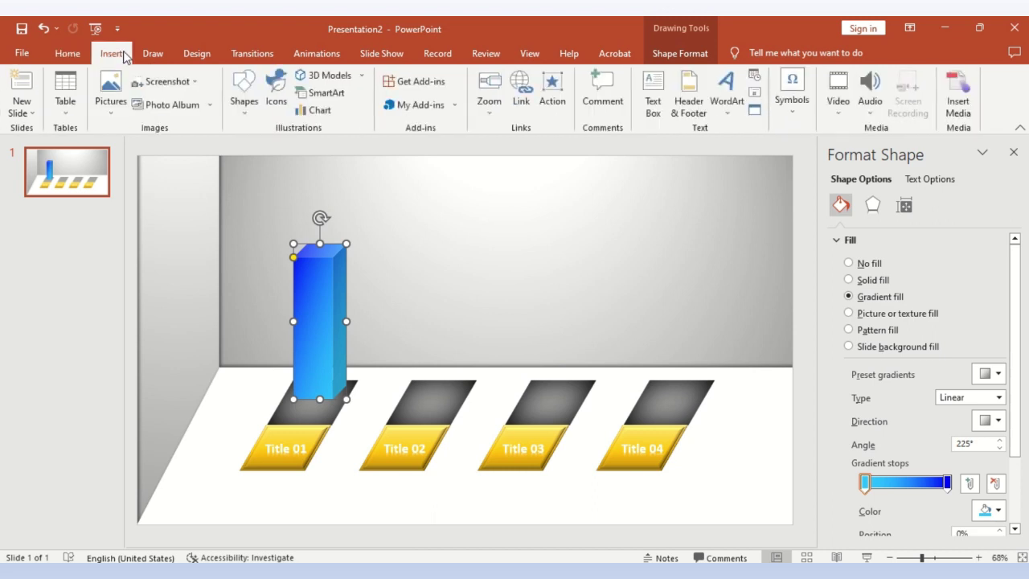
# Insert plain WordArt reading '20%', shrink it and place it on the blue bar's top
pyautogui.click(726, 94)
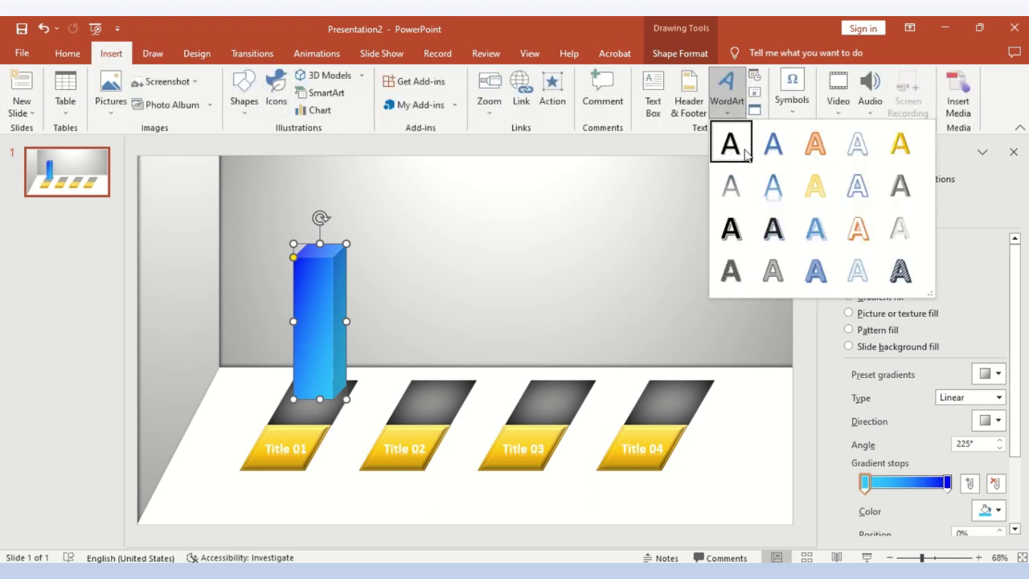
pyautogui.click(747, 154)
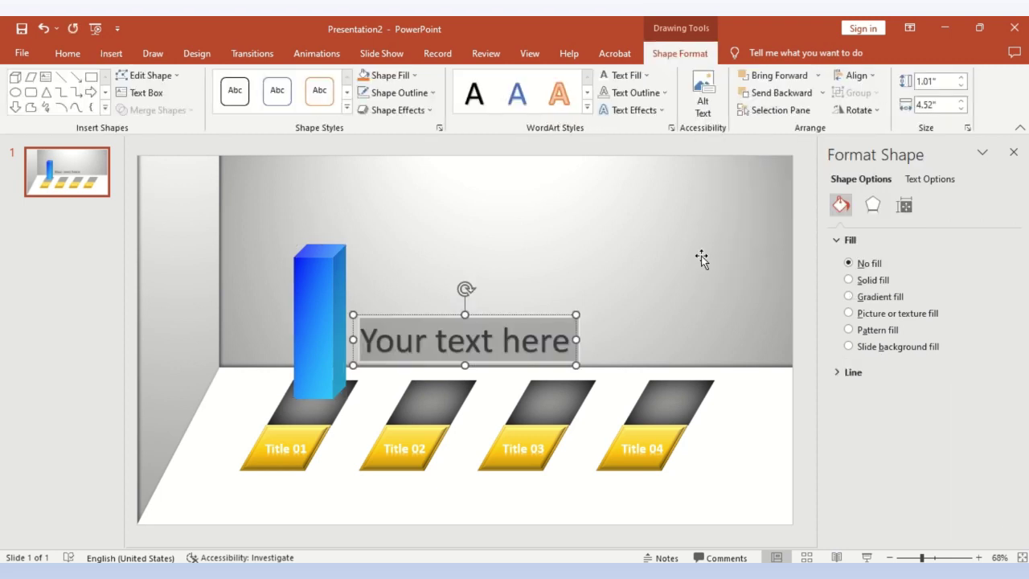
pyautogui.write('20%')
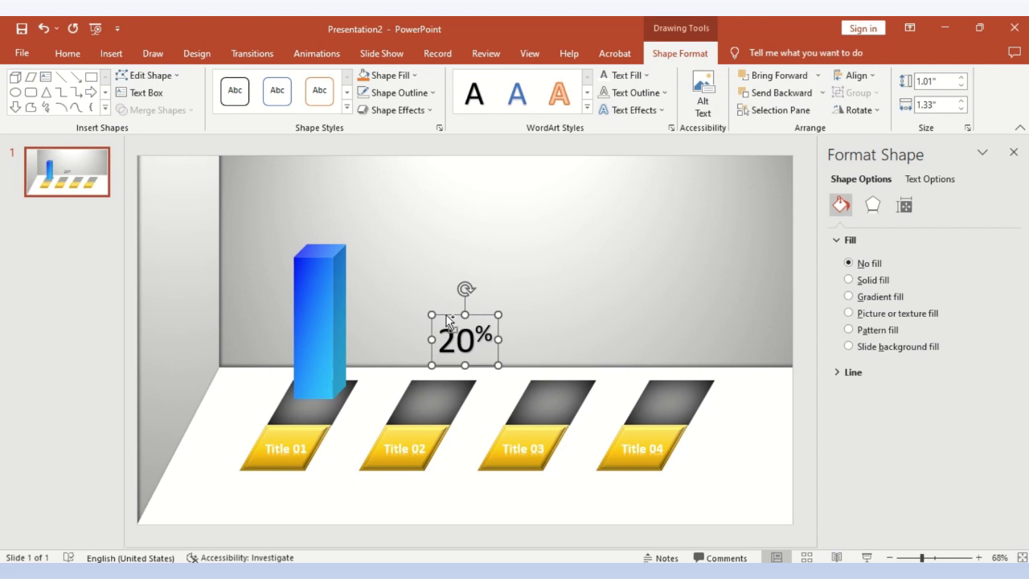
pyautogui.hotkey('ctrl', '[')
pyautogui.hotkey('ctrl', '[')
pyautogui.hotkey('ctrl', '[')
pyautogui.hotkey('ctrl', '[')
pyautogui.hotkey('ctrl', '[')
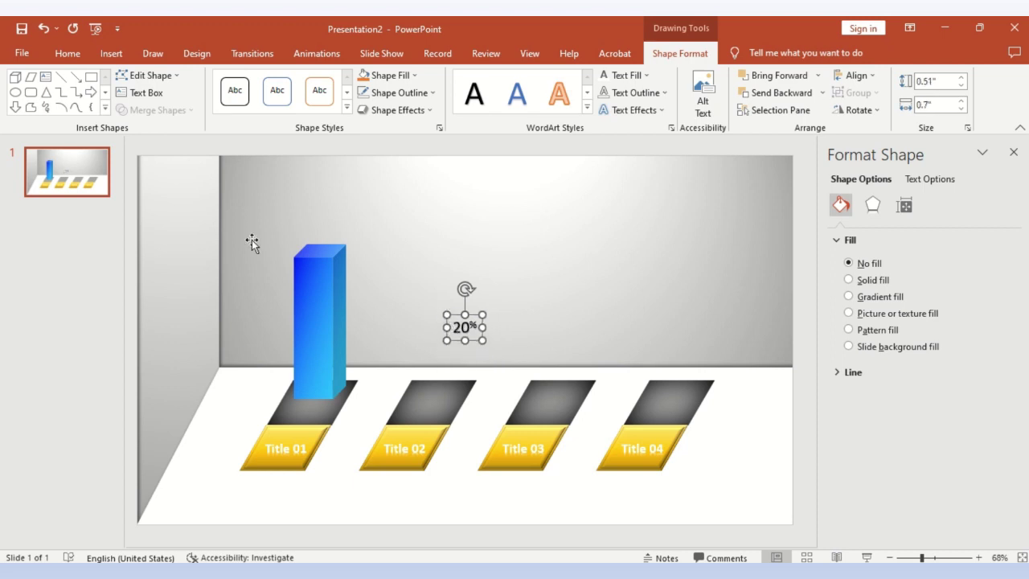
pyautogui.click(433, 313)
pyautogui.moveTo(433, 313); pyautogui.dragTo(304, 261)
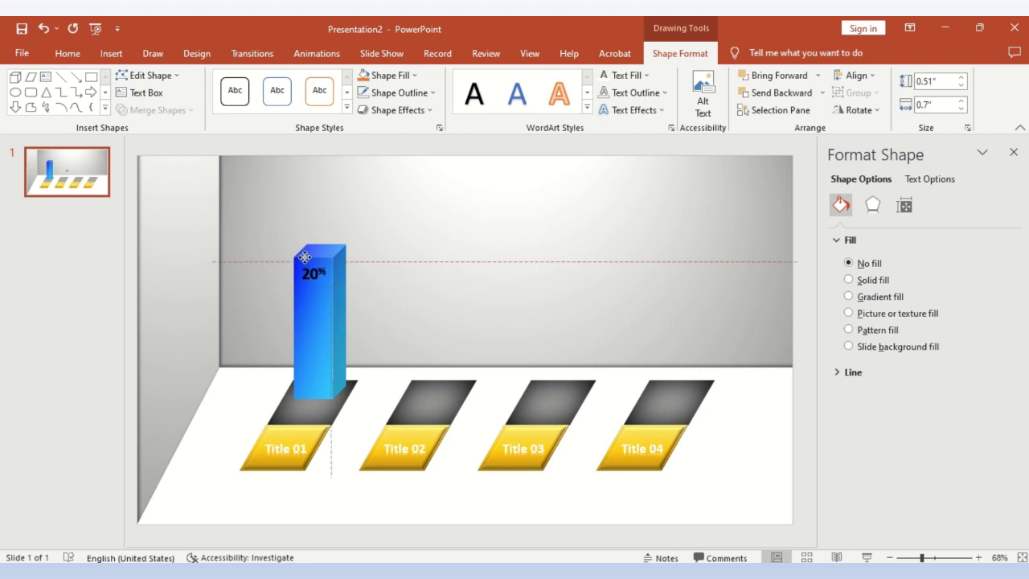
pyautogui.moveTo(304, 255); pyautogui.dragTo(306, 257)
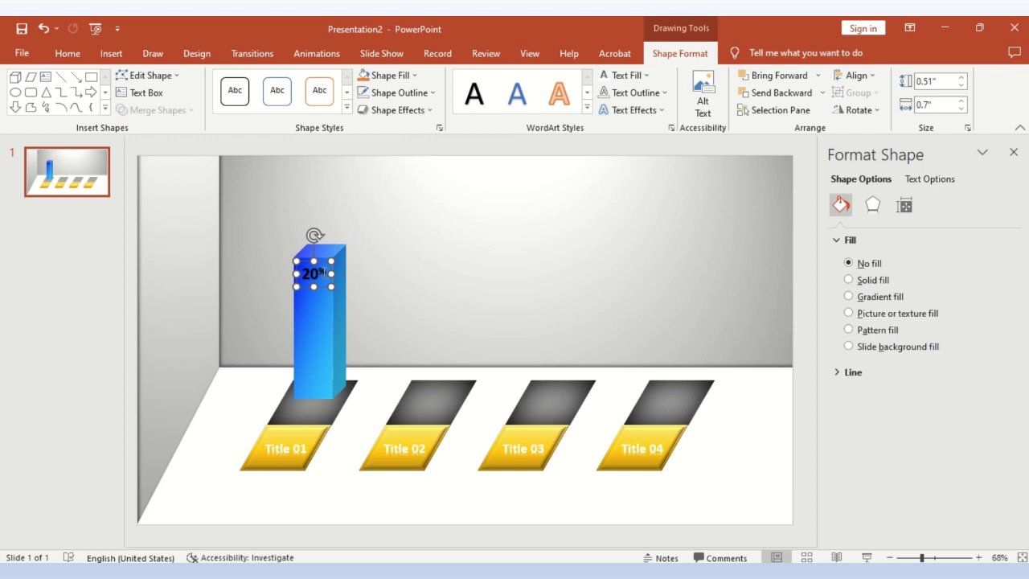
# Colour the 20% label text orange
pyautogui.moveTo(304, 273); pyautogui.dragTo(331, 274)
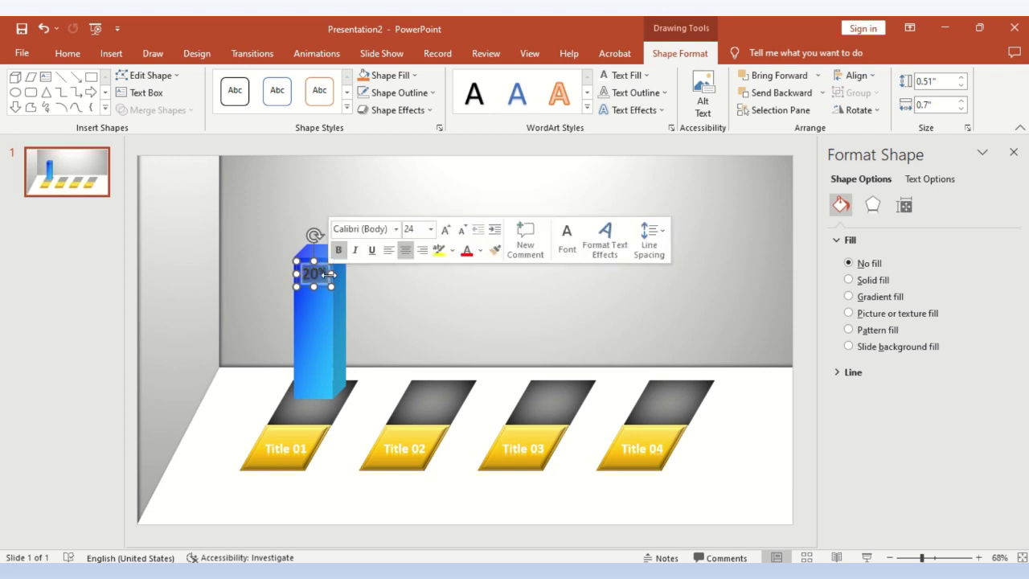
pyautogui.click(645, 76)
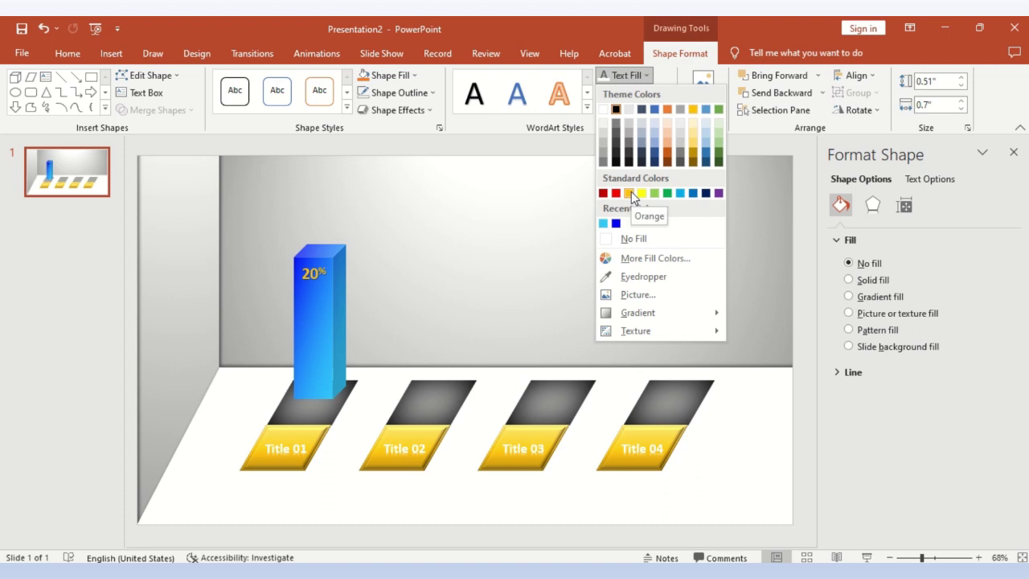
pyautogui.click(631, 191)
pyautogui.click(111, 53)
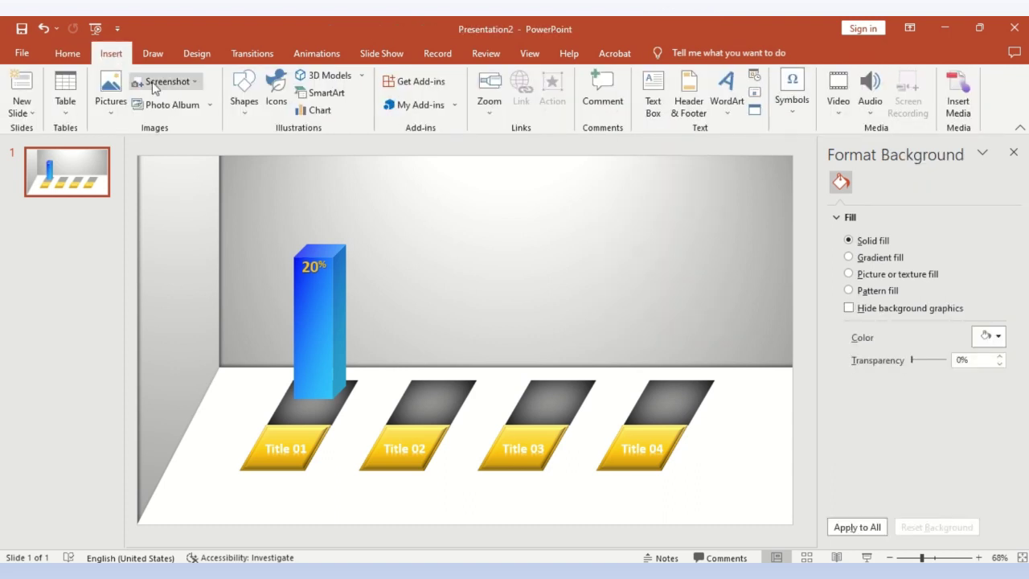
# Draw a short line under the 20% label and give it a solid yellow line style
pyautogui.click(238, 109)
pyautogui.click(281, 144)
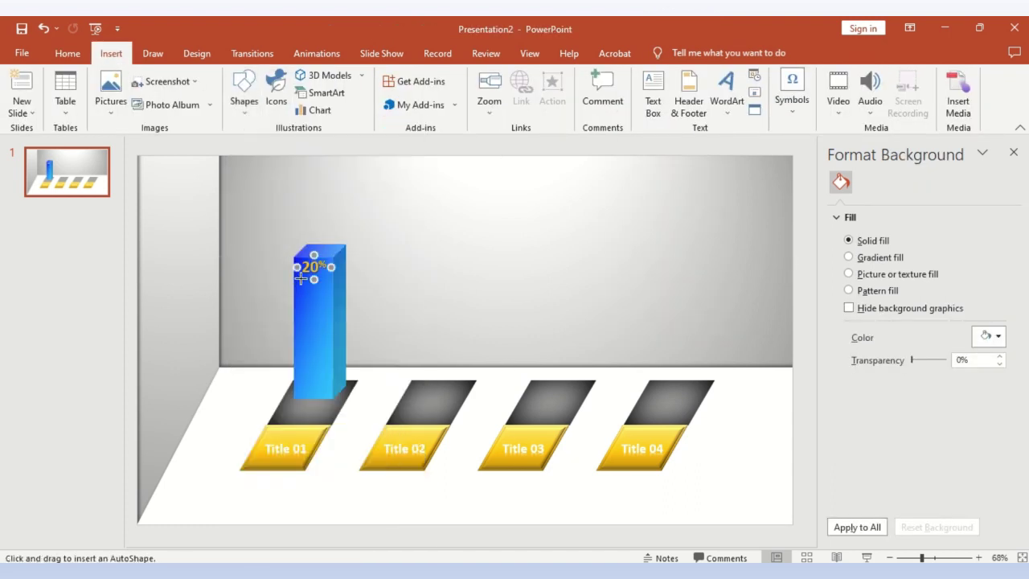
pyautogui.moveTo(331, 255)
pyautogui.mouseDown()
pyautogui.moveTo(298, 278)
pyautogui.moveTo(332, 278)
pyautogui.mouseUp()
pyautogui.click(324, 279)
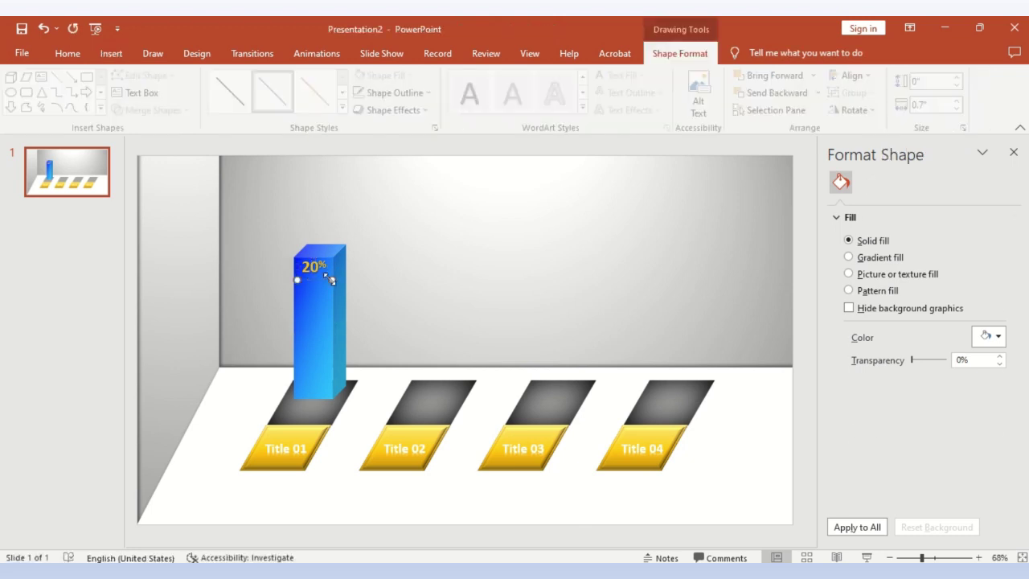
pyautogui.click(347, 108)
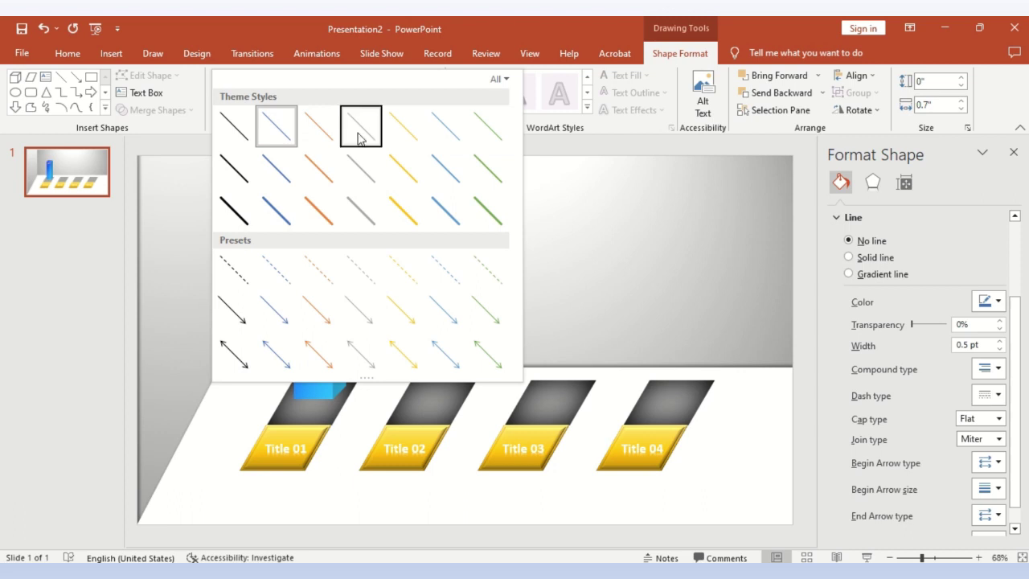
pyautogui.click(359, 127)
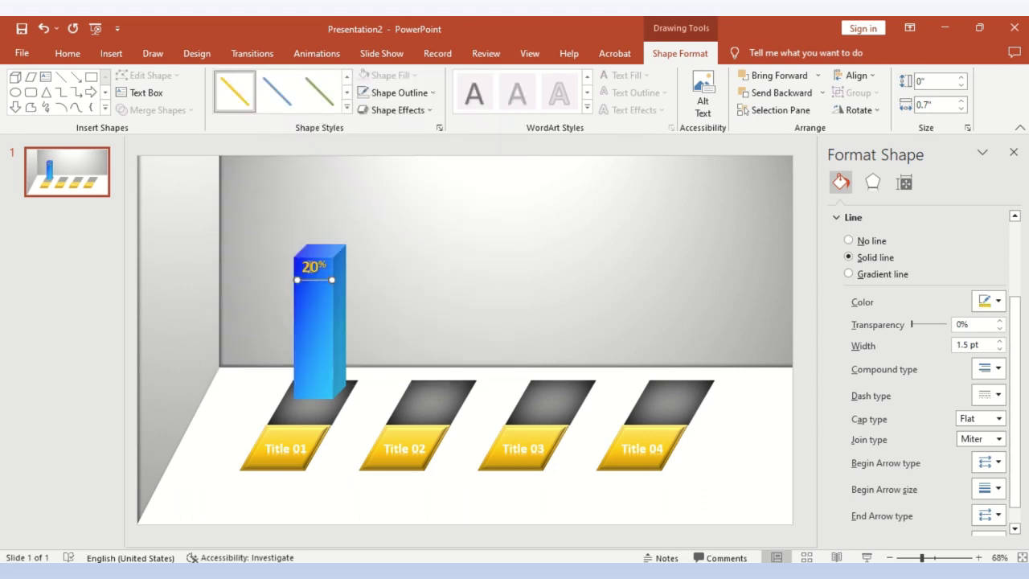
# Reposition the 20% label so it sits just above the new line
pyautogui.click(310, 266)
pyautogui.moveTo(325, 258); pyautogui.dragTo(330, 261)
pyautogui.click(220, 425)
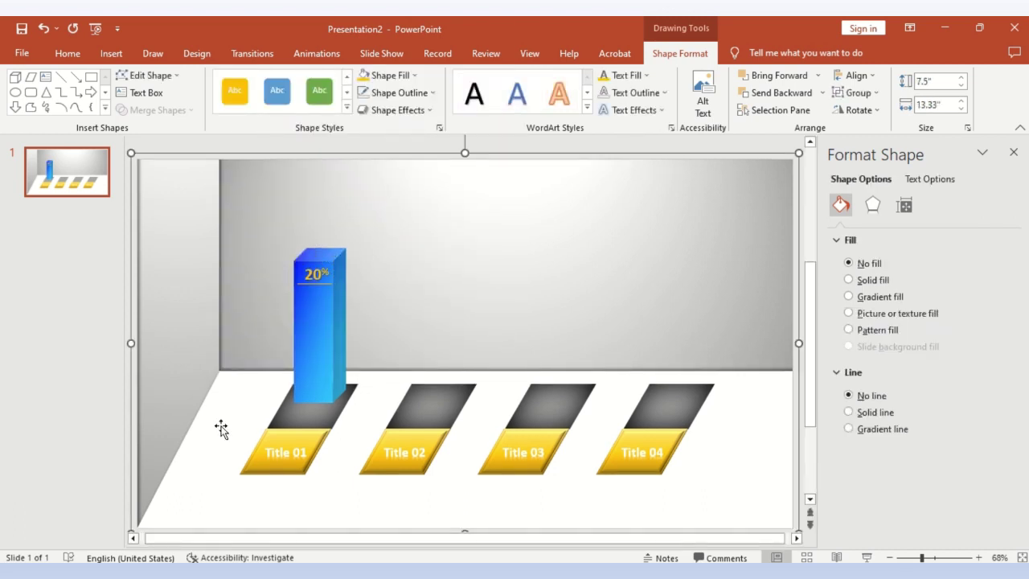
# Insert the Business team-growth icon, colour it yellow and size it under the 20% label
pyautogui.click(109, 53)
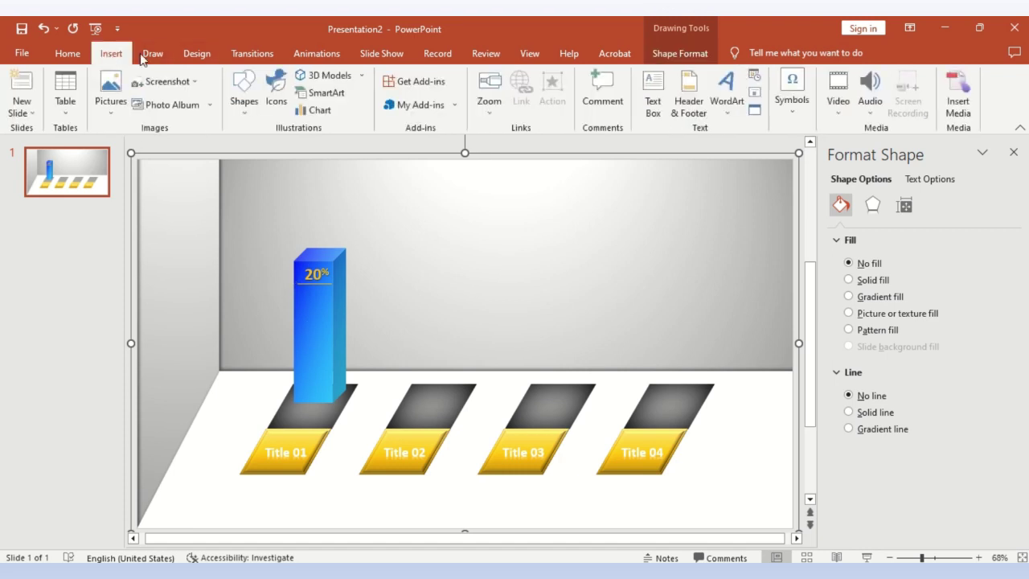
pyautogui.click(278, 96)
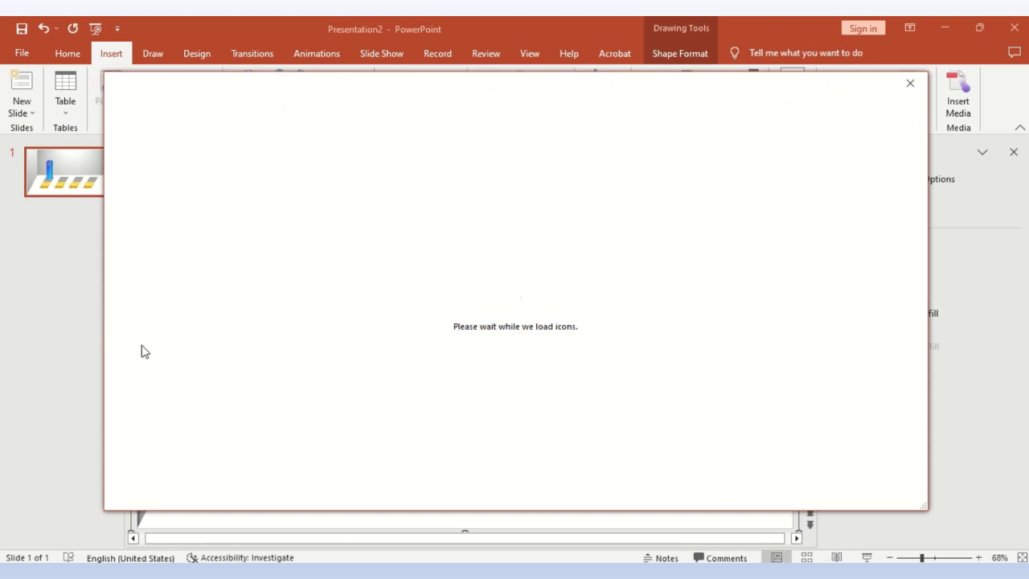
pyautogui.click(175, 487)
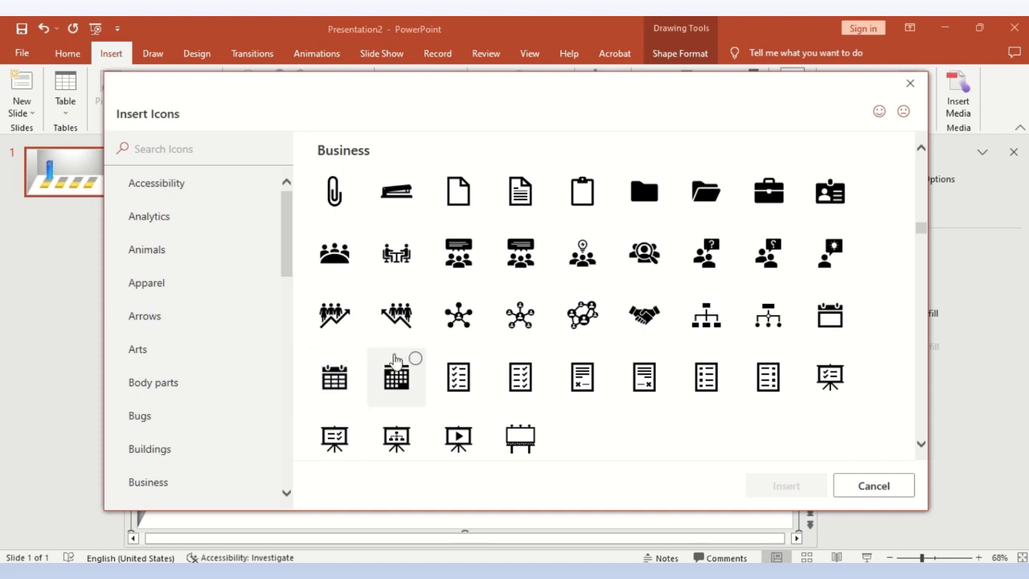
pyautogui.click(334, 318)
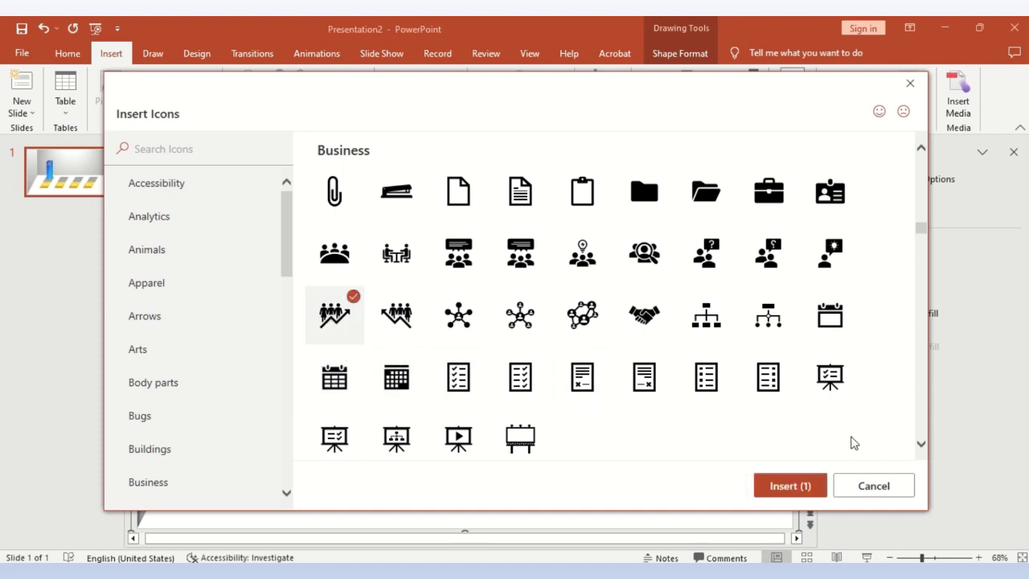
pyautogui.click(796, 488)
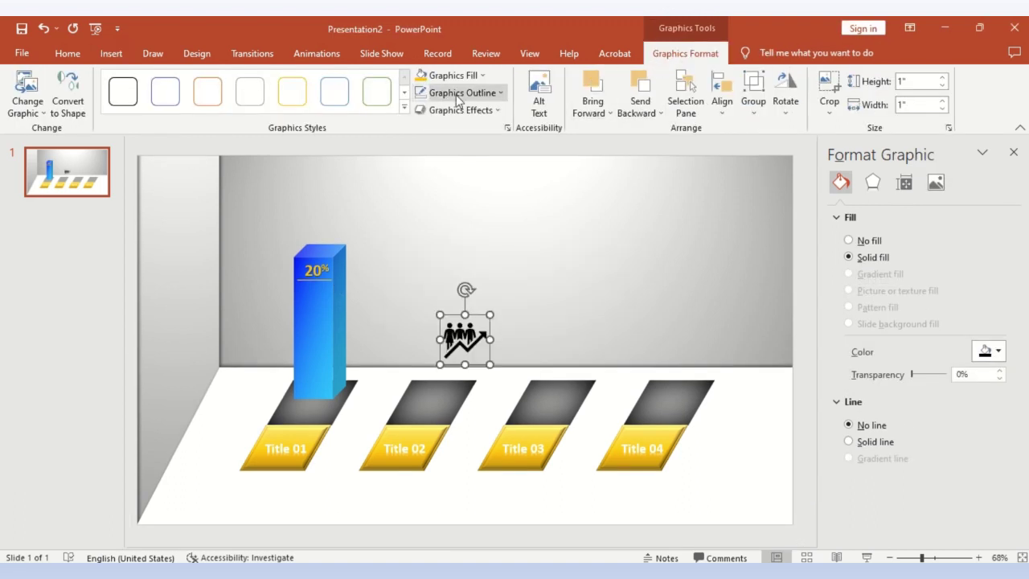
pyautogui.click(428, 78)
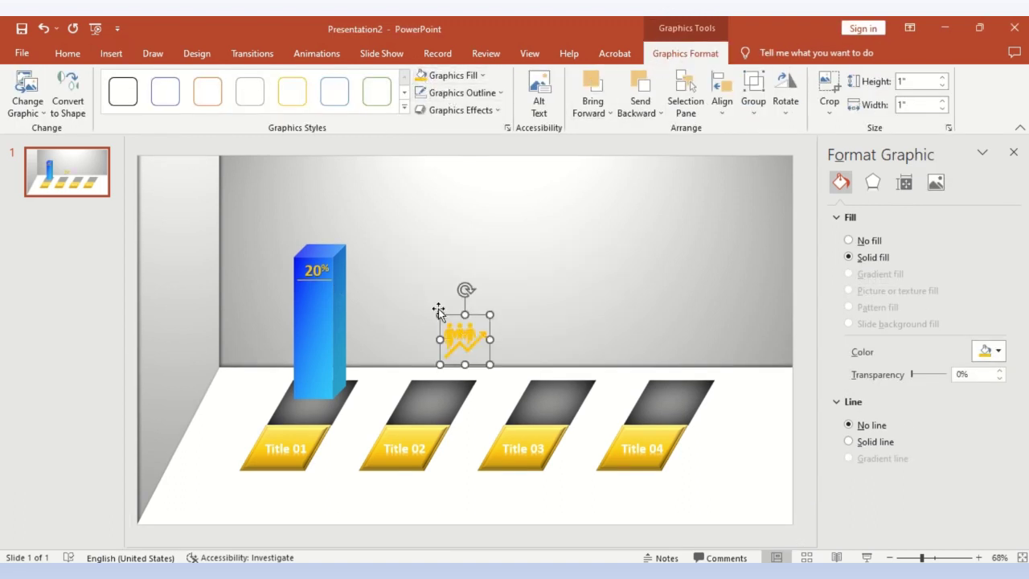
pyautogui.moveTo(440, 315)
pyautogui.mouseDown()
pyautogui.moveTo(459, 335)
pyautogui.moveTo(314, 298)
pyautogui.mouseUp()
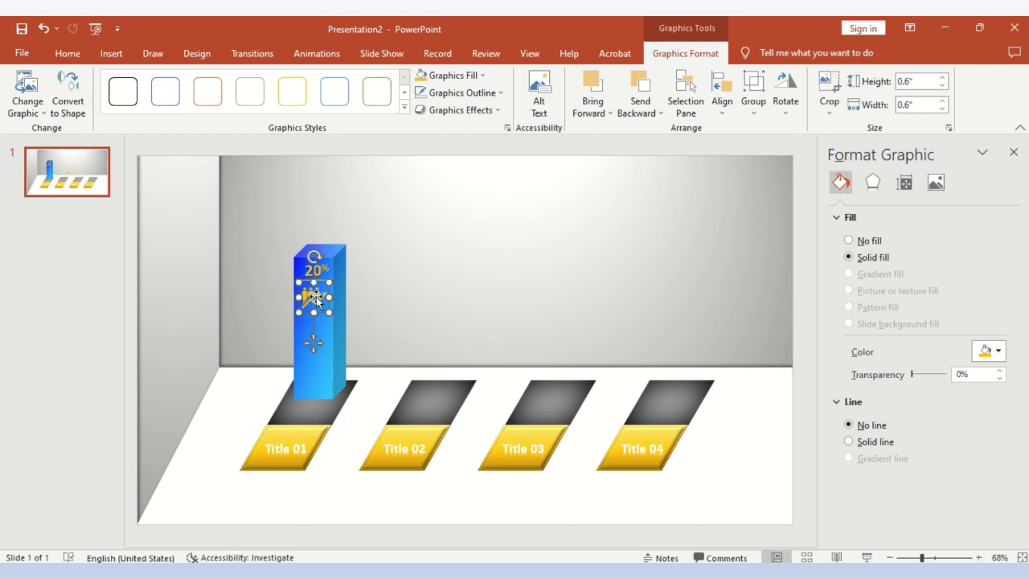
pyautogui.hotkey('ctrl', 'z')
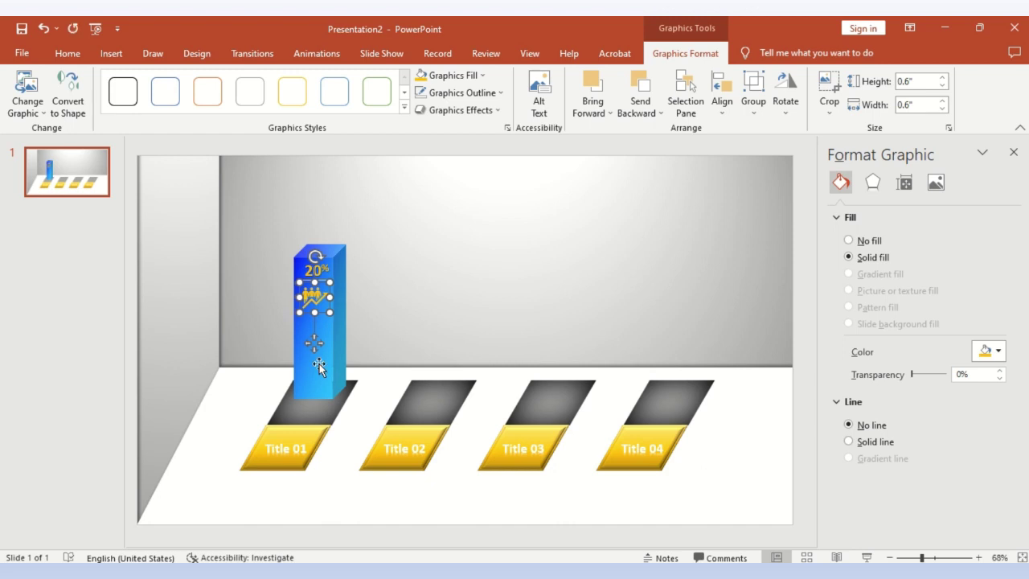
# Stretch the blue bar down over the floor plate and group it with the label and icon
pyautogui.click(316, 356)
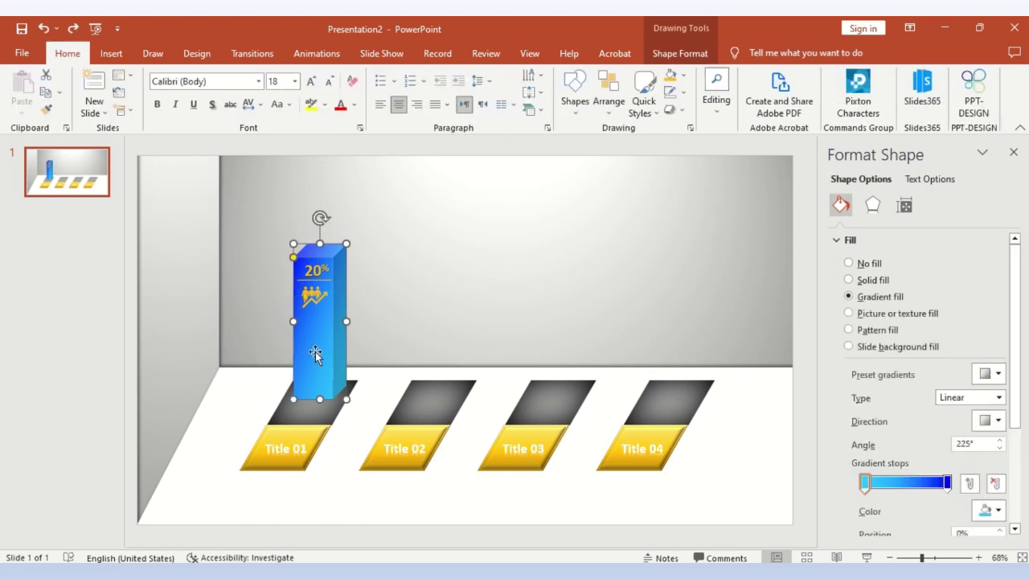
pyautogui.moveTo(320, 399); pyautogui.dragTo(321, 479)
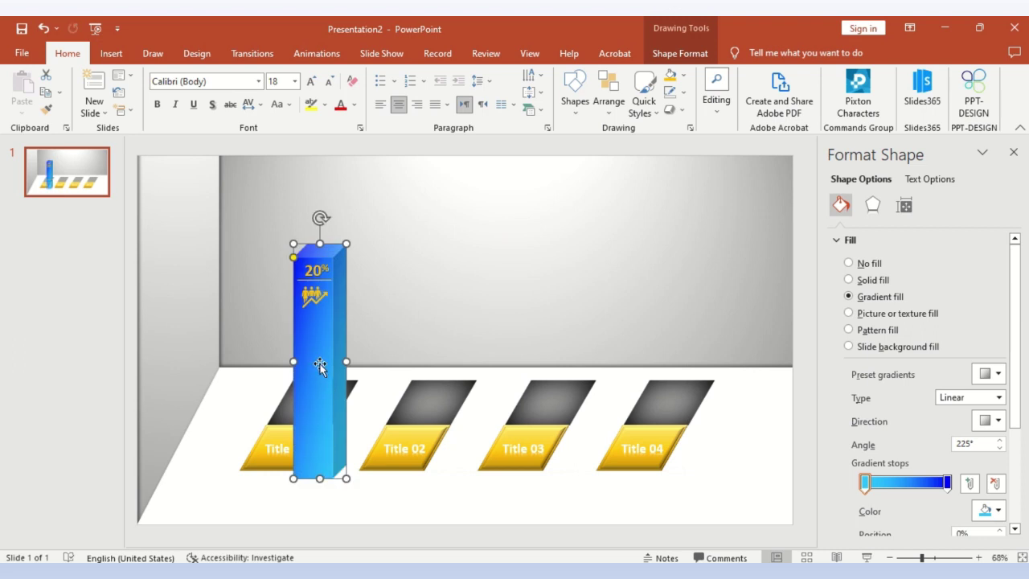
pyautogui.click(300, 280)
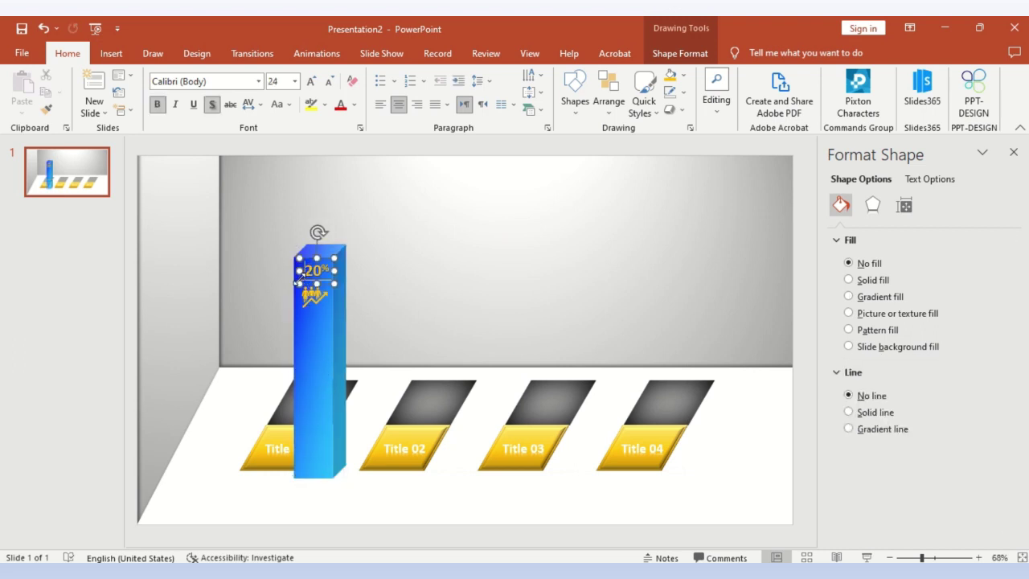
pyautogui.click(296, 281)
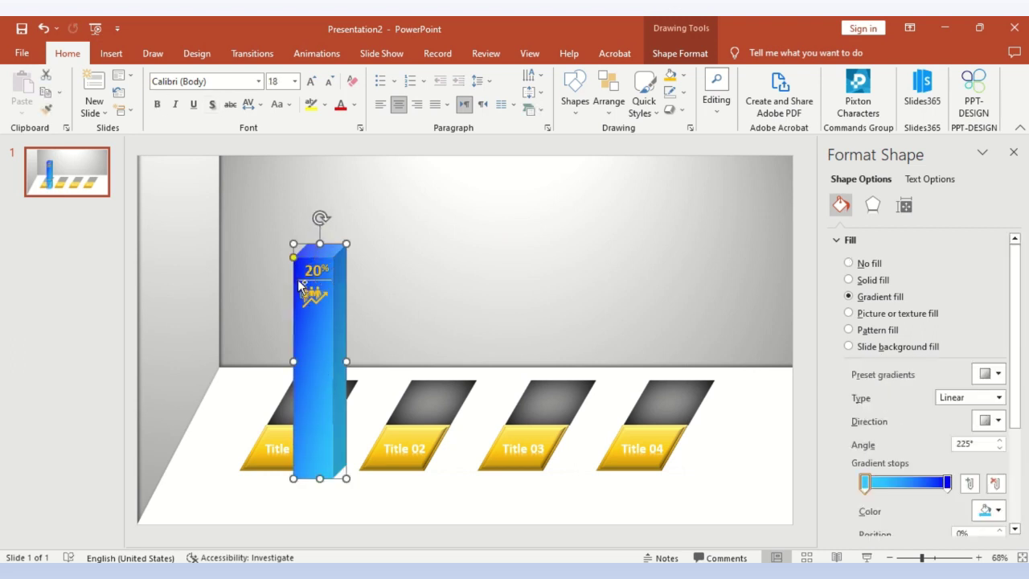
pyautogui.keyDown('shift'); pyautogui.click(297, 280); pyautogui.keyUp('shift')
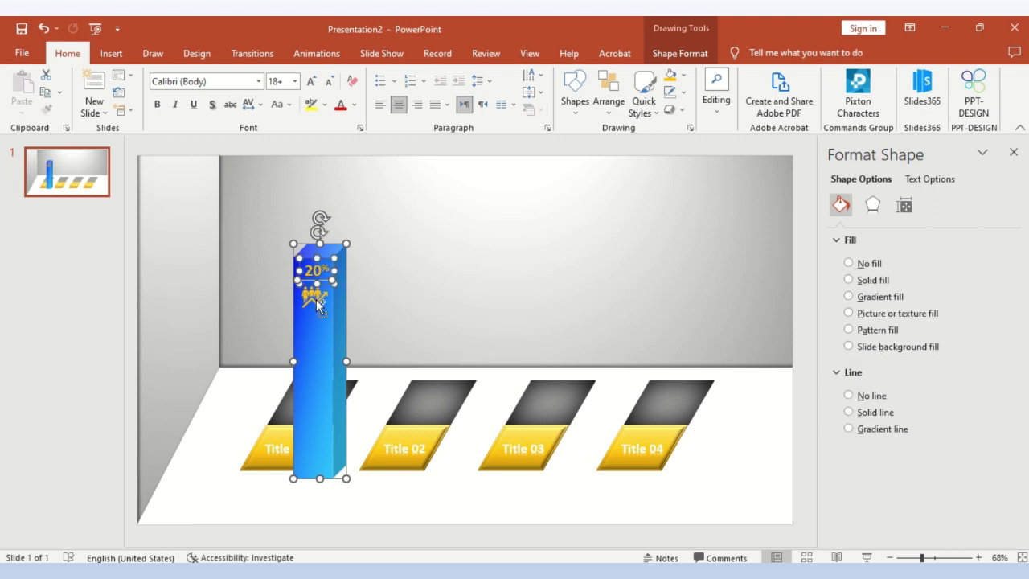
pyautogui.keyDown('shift'); pyautogui.click(314, 298); pyautogui.keyUp('shift')
pyautogui.keyDown('shift'); pyautogui.click(345, 310); pyautogui.keyUp('shift')
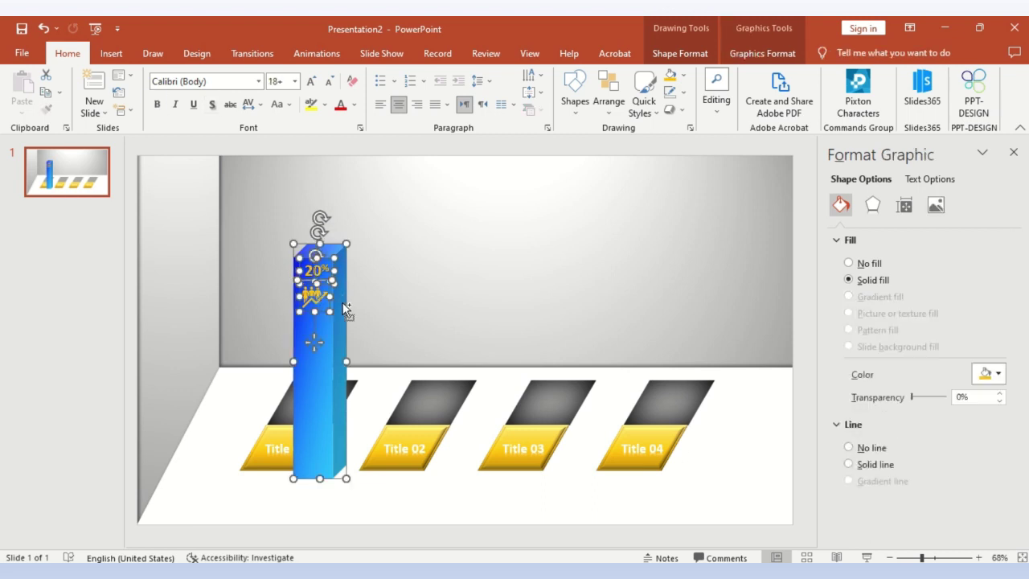
pyautogui.rightClick(343, 304)
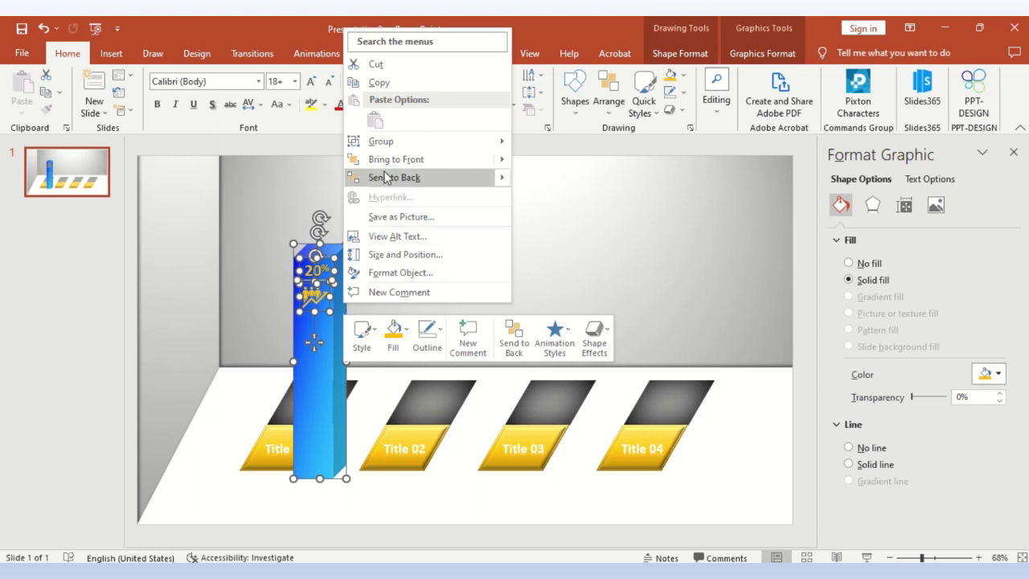
pyautogui.moveTo(393, 144)
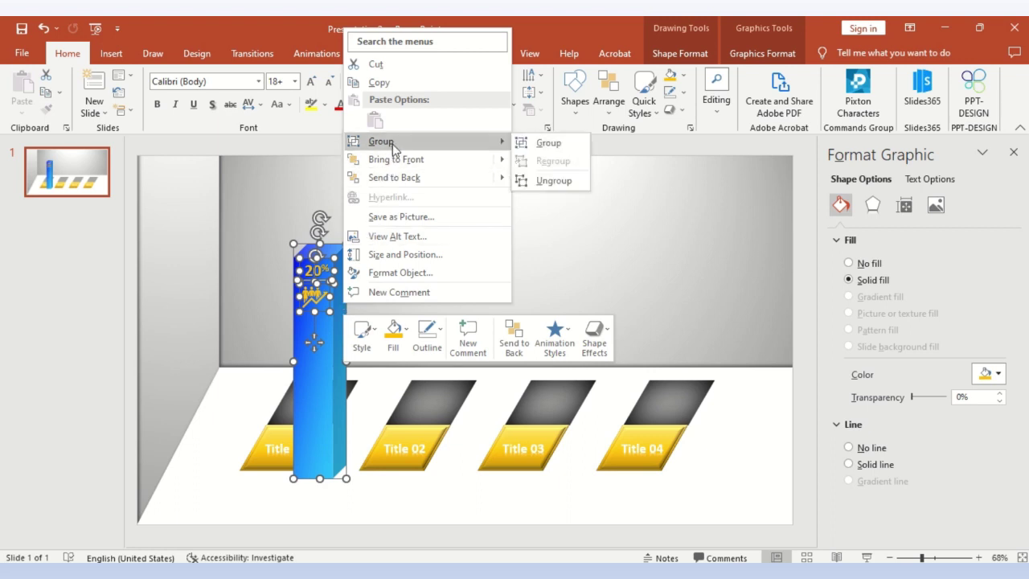
pyautogui.click(548, 142)
pyautogui.click(317, 362)
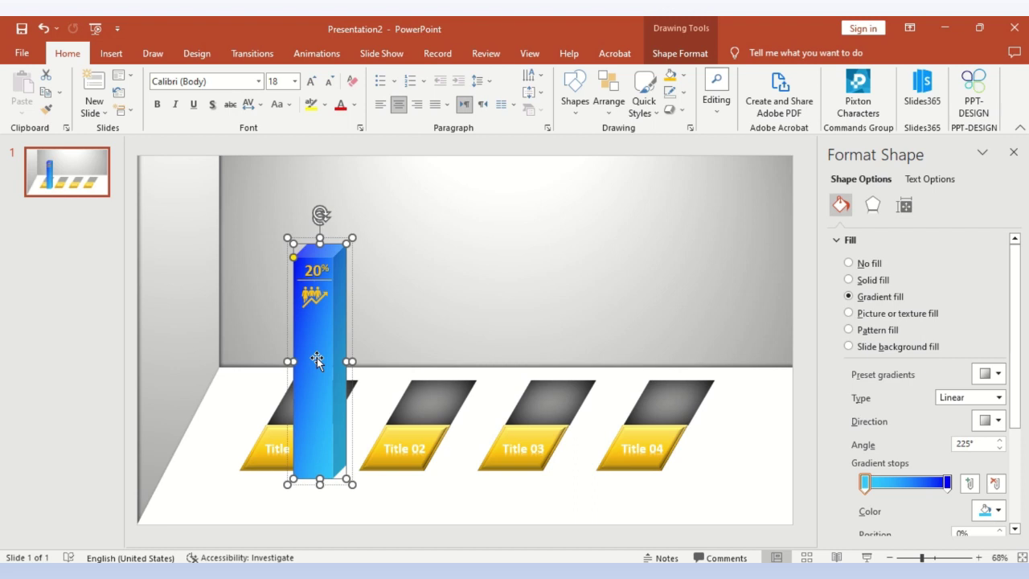
# Move the bar group left over Title 01 and lengthen the bar downward
pyautogui.click(351, 509)
pyautogui.moveTo(297, 424); pyautogui.dragTo(293, 431)
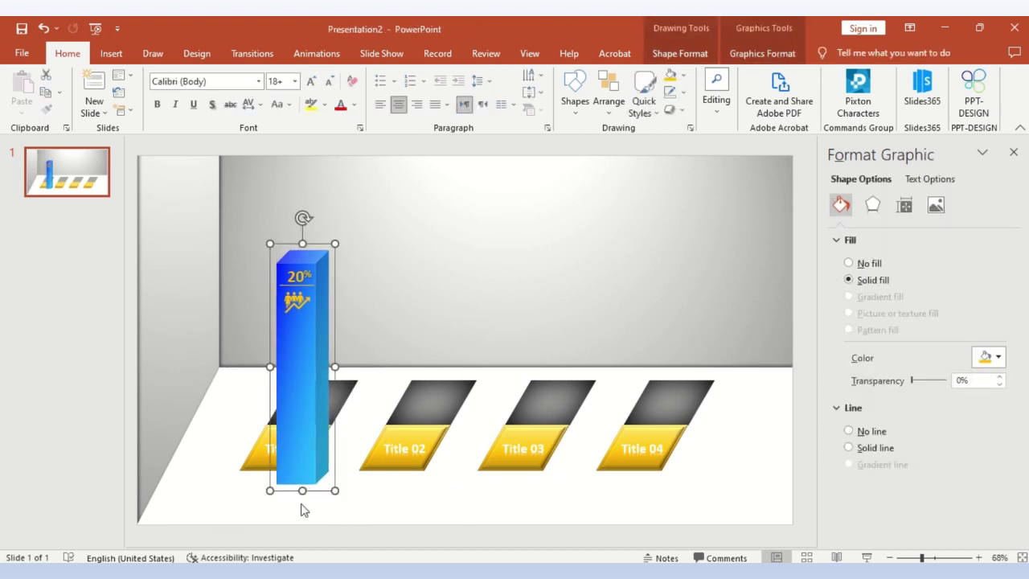
pyautogui.click(300, 455)
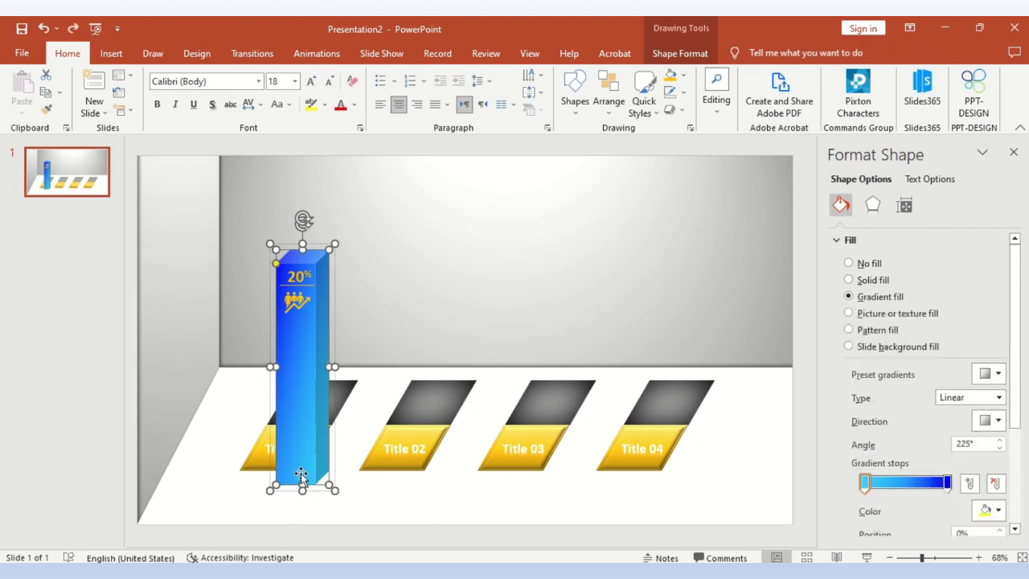
pyautogui.moveTo(301, 487); pyautogui.dragTo(299, 542)
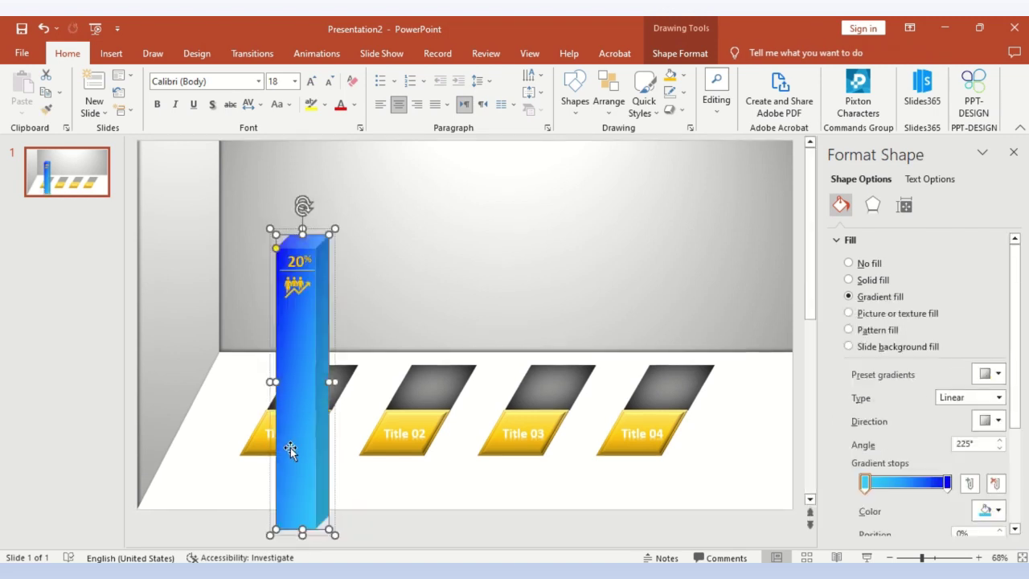
pyautogui.click(399, 500)
# Copy the bar group to the right, relabel it 35% and delete its people icon
pyautogui.click(282, 471)
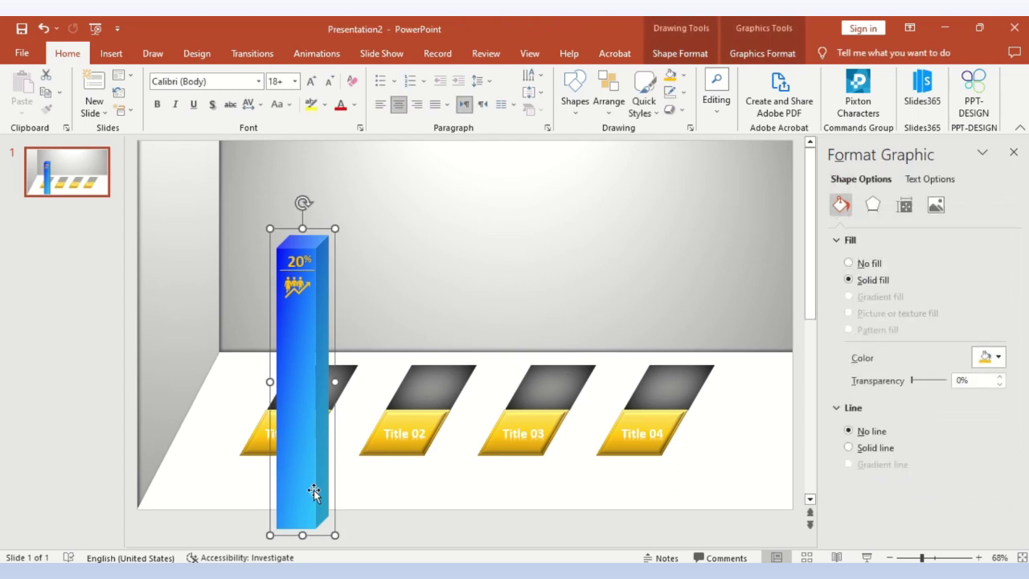
pyautogui.moveTo(304, 489)
pyautogui.mouseDown()
pyautogui.moveTo(299, 439)
pyautogui.moveTo(383, 390)
pyautogui.mouseUp()
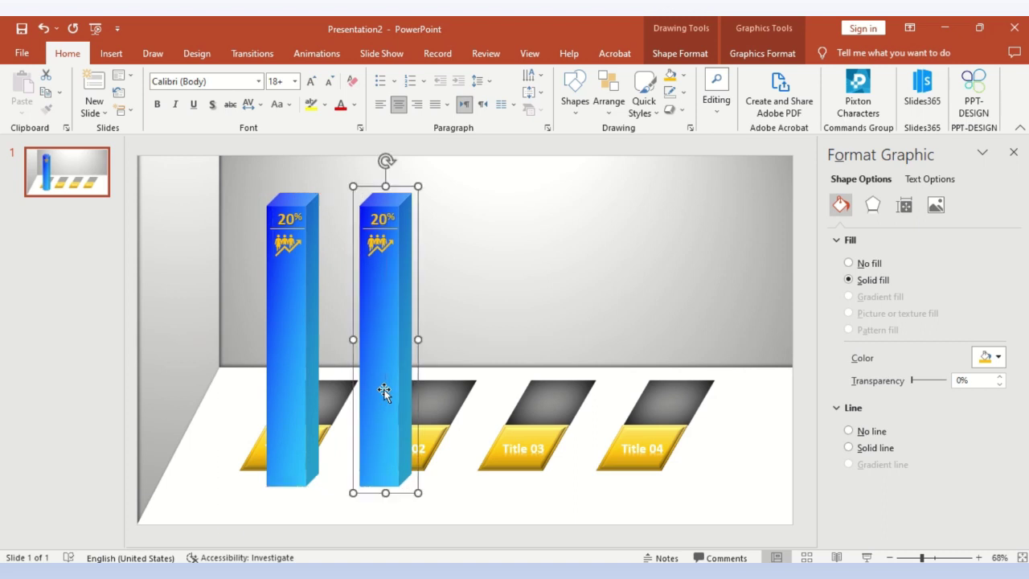
pyautogui.click(375, 217)
pyautogui.doubleClick(374, 218)
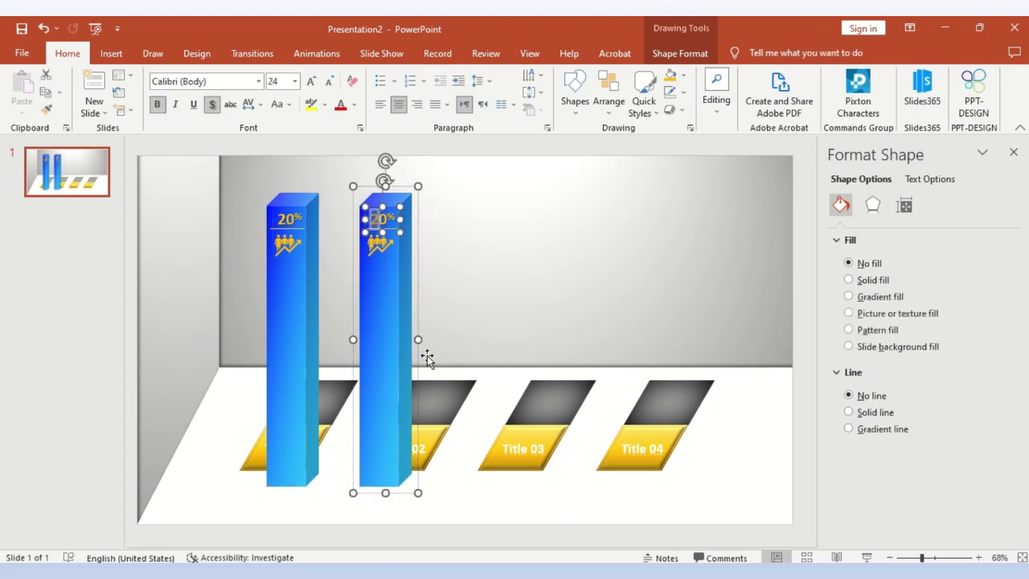
pyautogui.write('350')
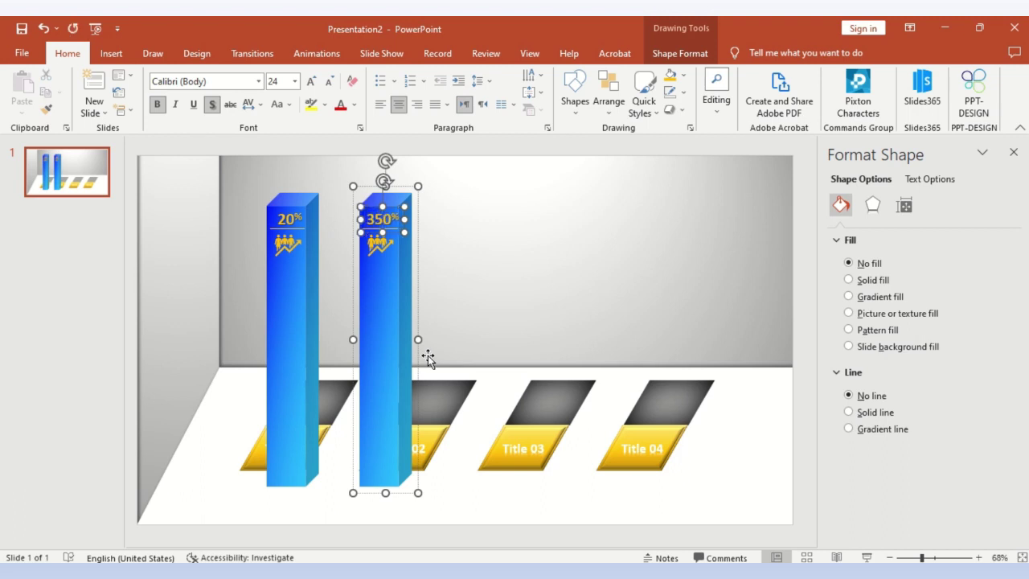
pyautogui.press('BackSpace')
pyautogui.click(383, 304)
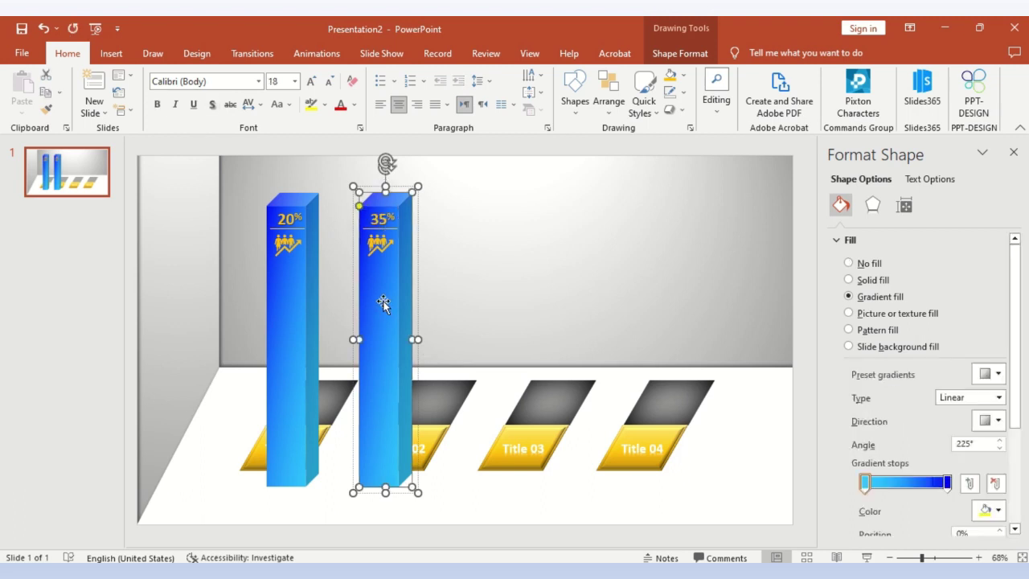
pyautogui.click(379, 253)
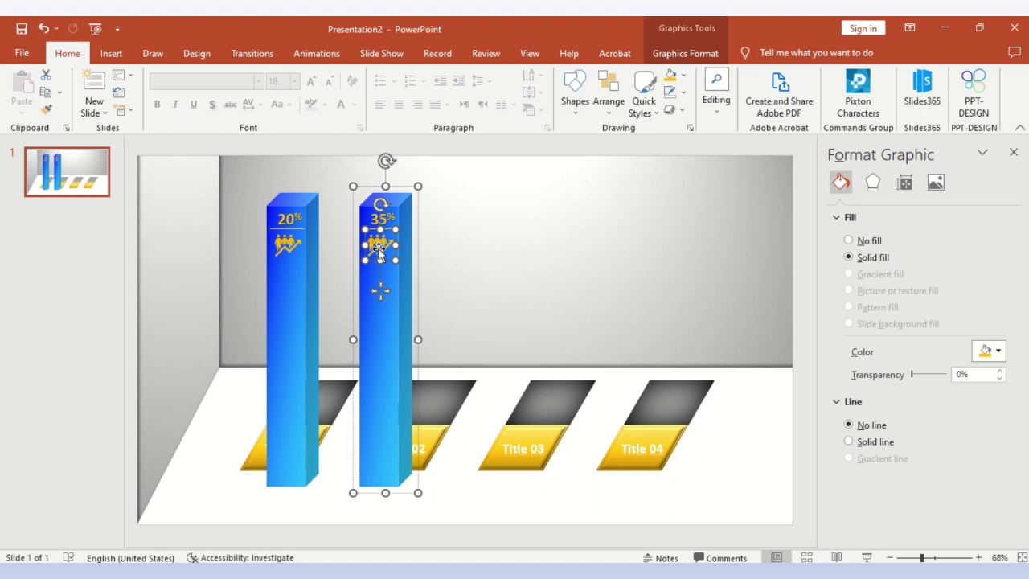
pyautogui.press('Delete')
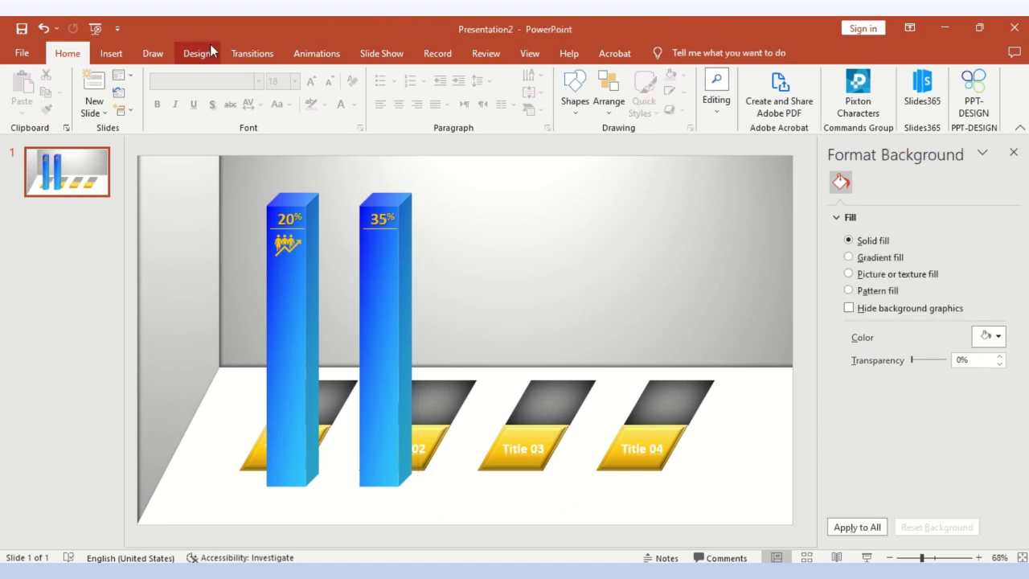
# Insert the Business people-with-magnifier icon, colour it gold and place it beneath the 35% label
pyautogui.click(111, 53)
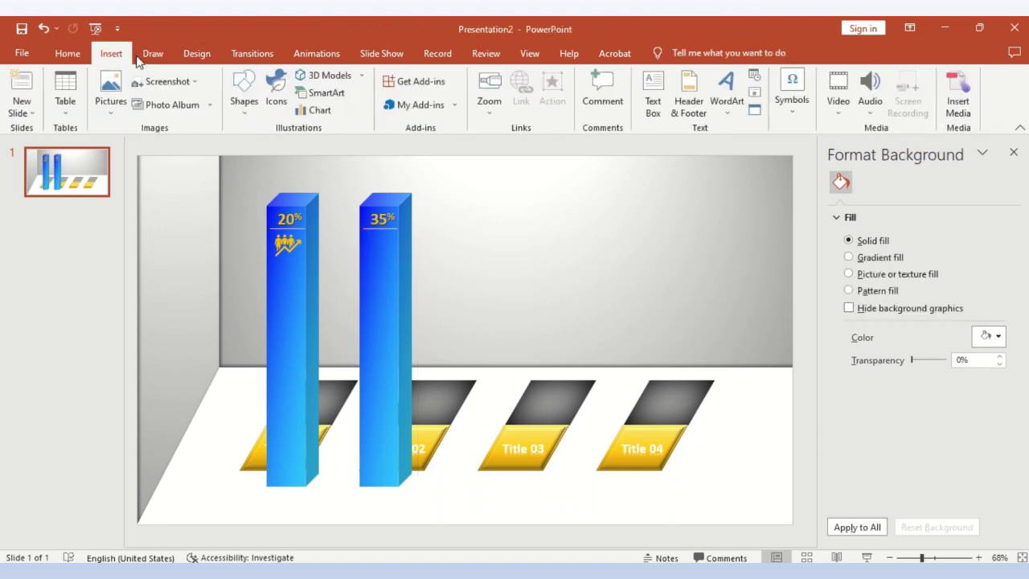
pyautogui.click(276, 104)
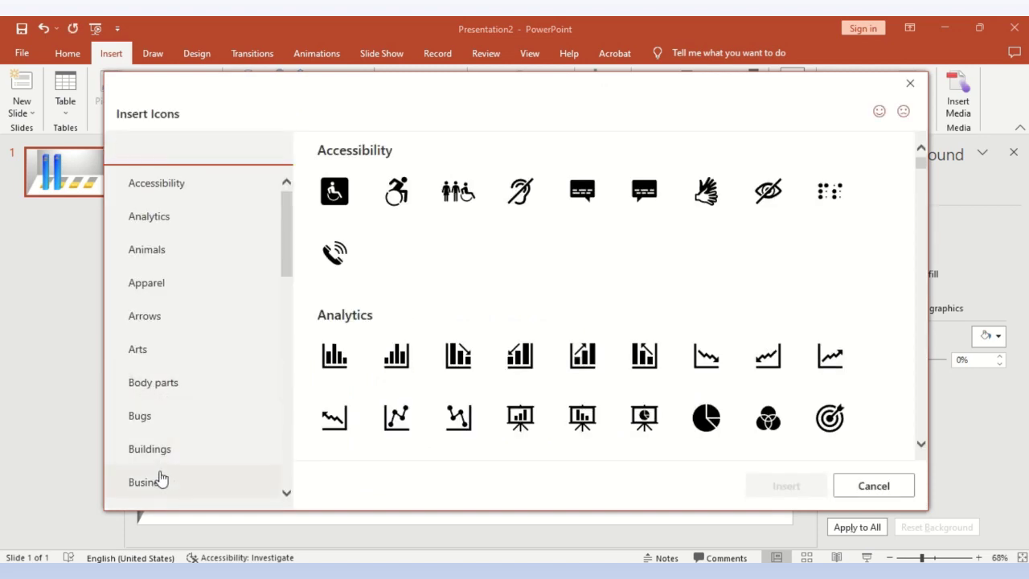
pyautogui.click(159, 482)
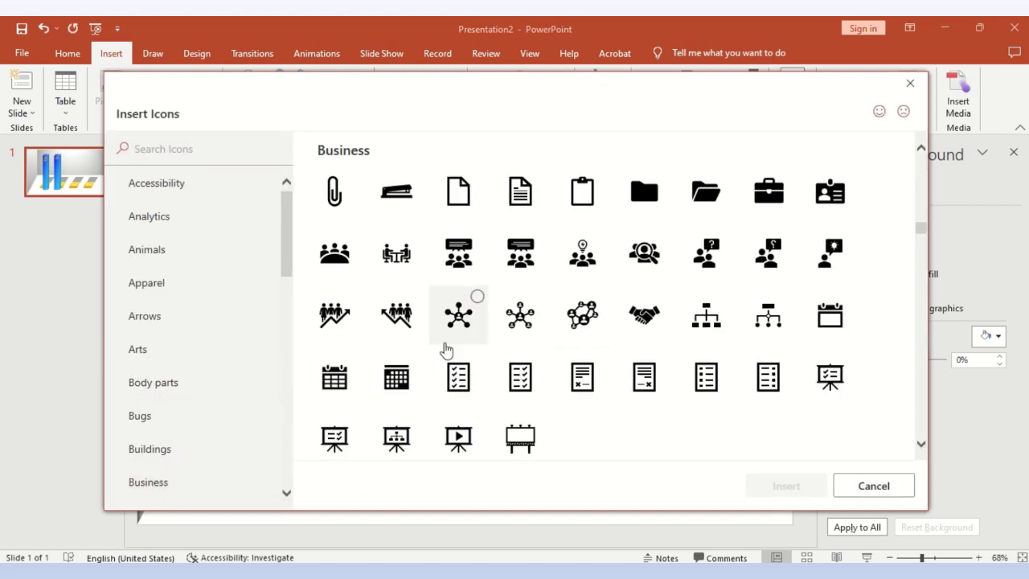
pyautogui.click(648, 261)
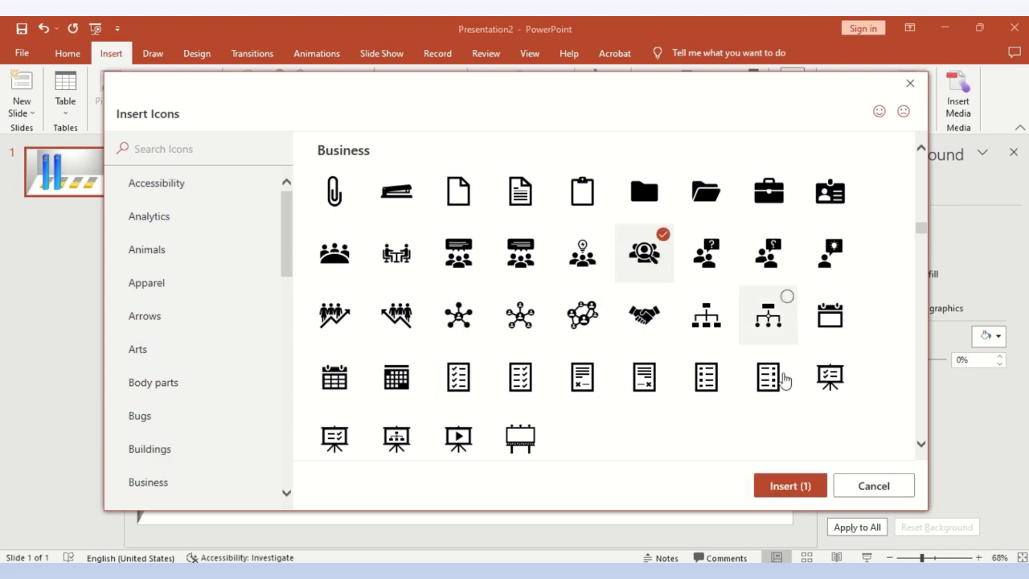
pyautogui.click(810, 484)
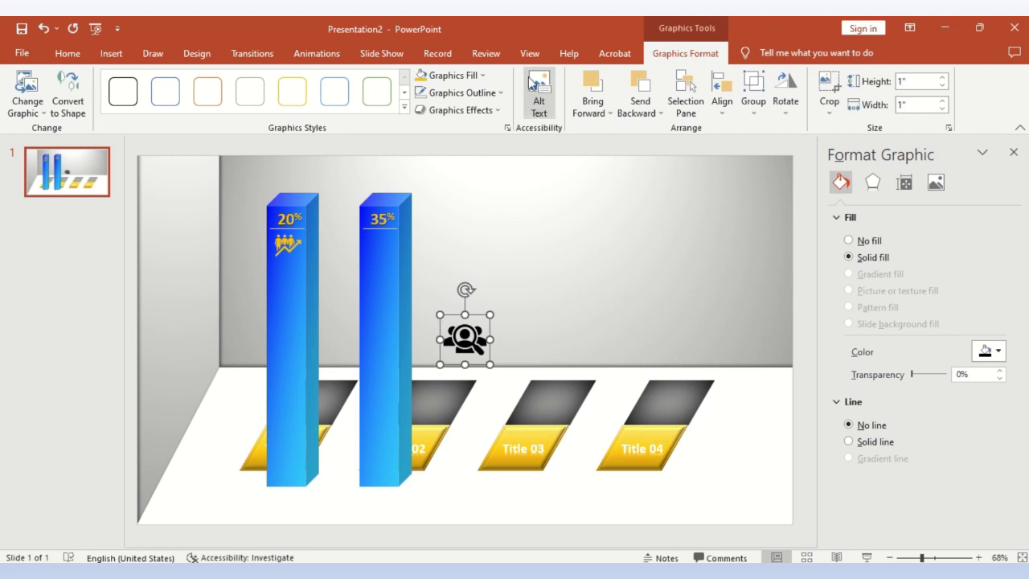
pyautogui.click(422, 75)
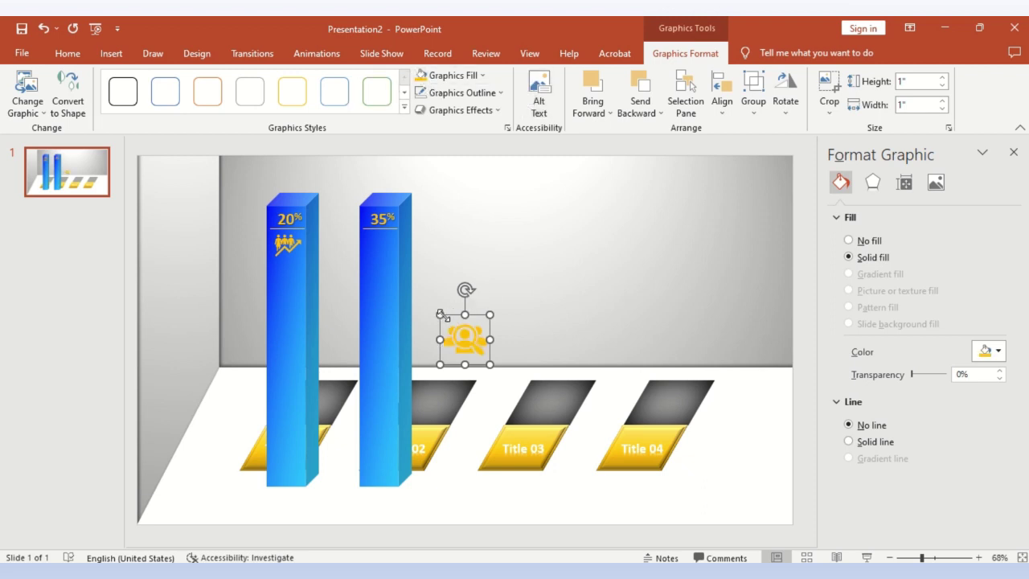
pyautogui.moveTo(464, 338)
pyautogui.mouseDown()
pyautogui.moveTo(479, 350)
pyautogui.moveTo(384, 250)
pyautogui.mouseUp()
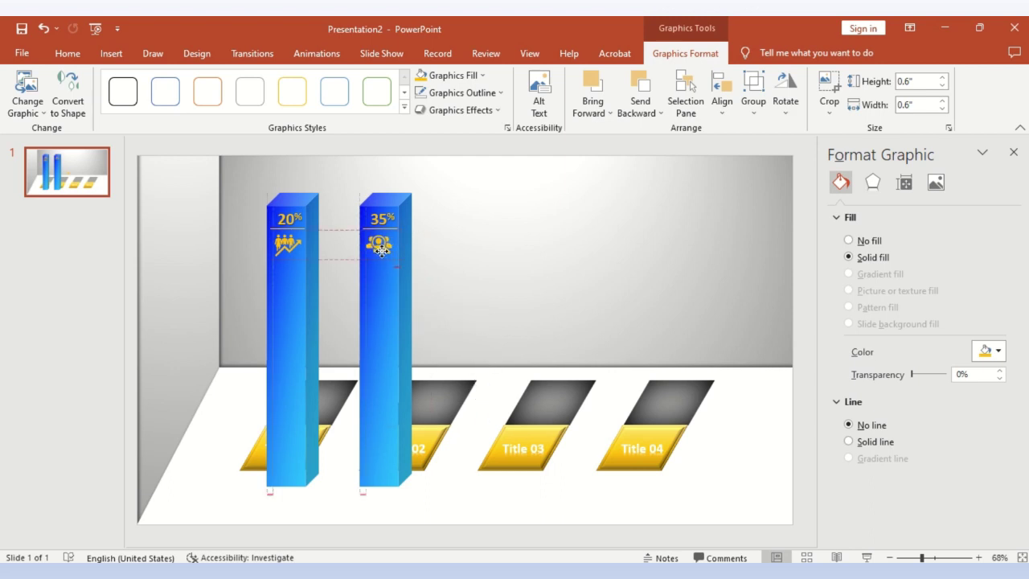
pyautogui.moveTo(385, 250); pyautogui.dragTo(381, 250)
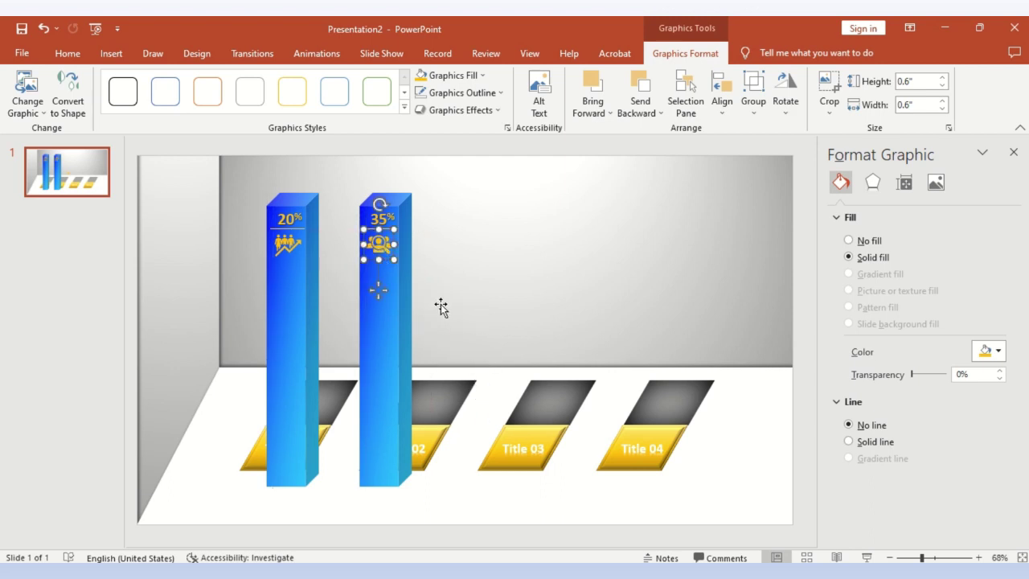
pyautogui.click(445, 278)
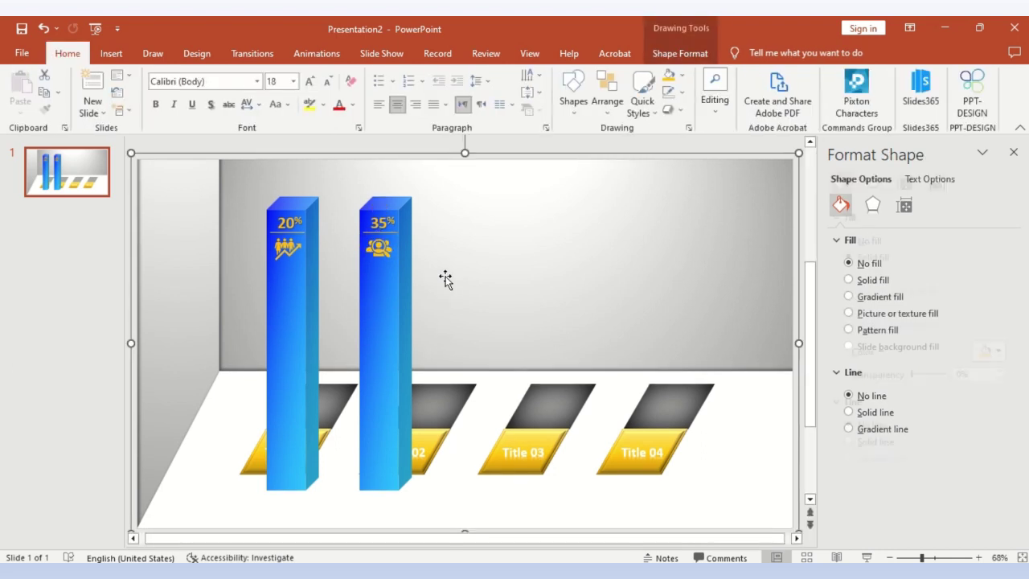
# Copy the 35% bar into the third slot and change its label to 50%
pyautogui.click(394, 296)
pyautogui.moveTo(391, 296); pyautogui.dragTo(479, 289)
pyautogui.click(460, 226)
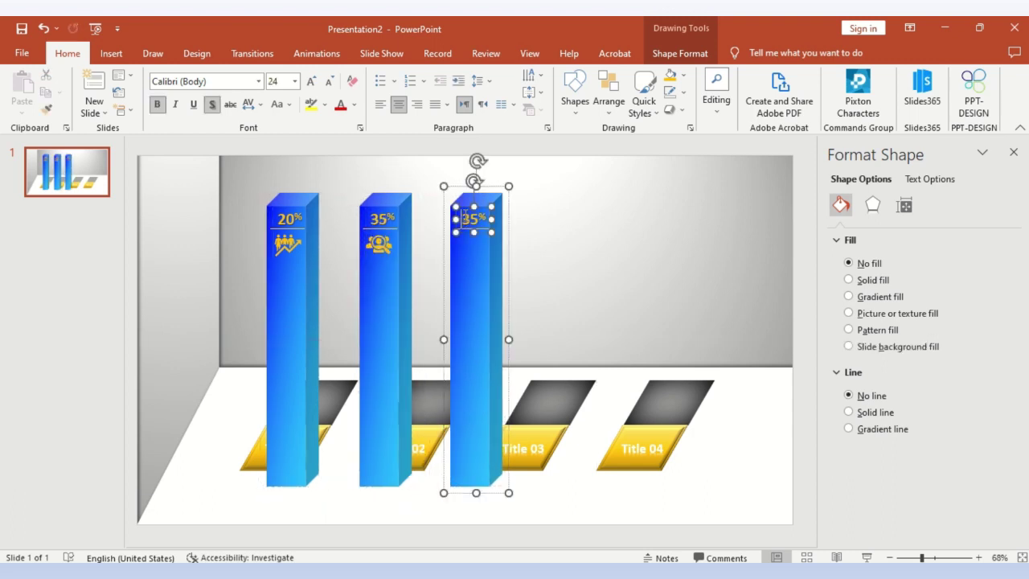
pyautogui.doubleClick(466, 218)
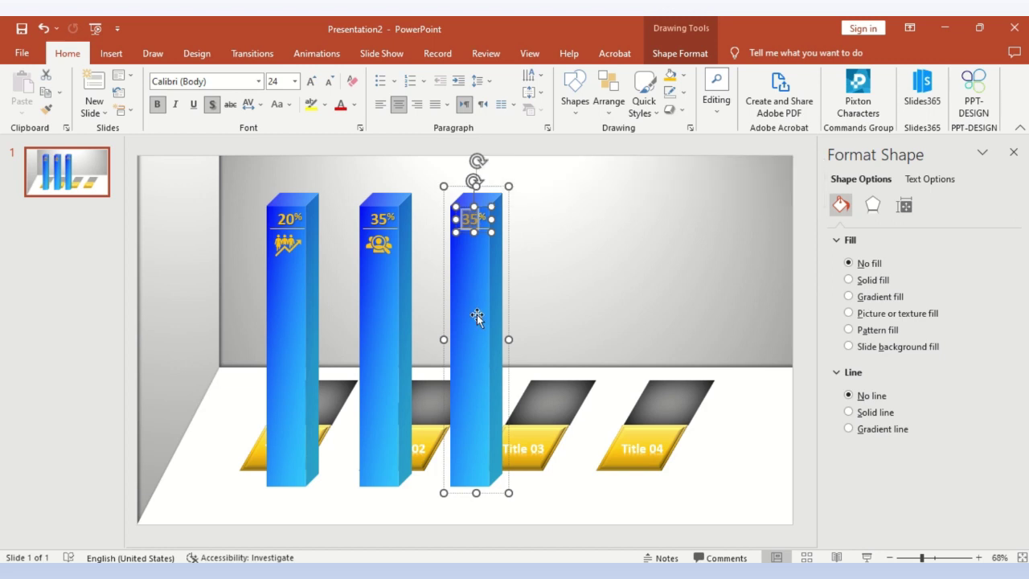
pyautogui.write('50')
pyautogui.click(492, 315)
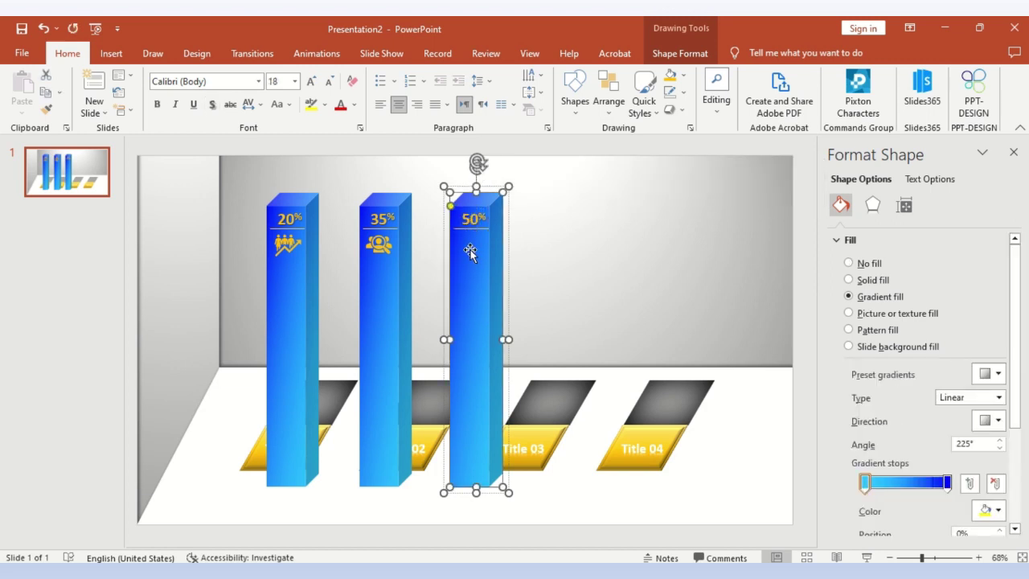
# Group the magnifier icon with the 35% bar
pyautogui.click(386, 257)
pyautogui.keyDown('shift'); pyautogui.click(391, 304); pyautogui.keyUp('shift')
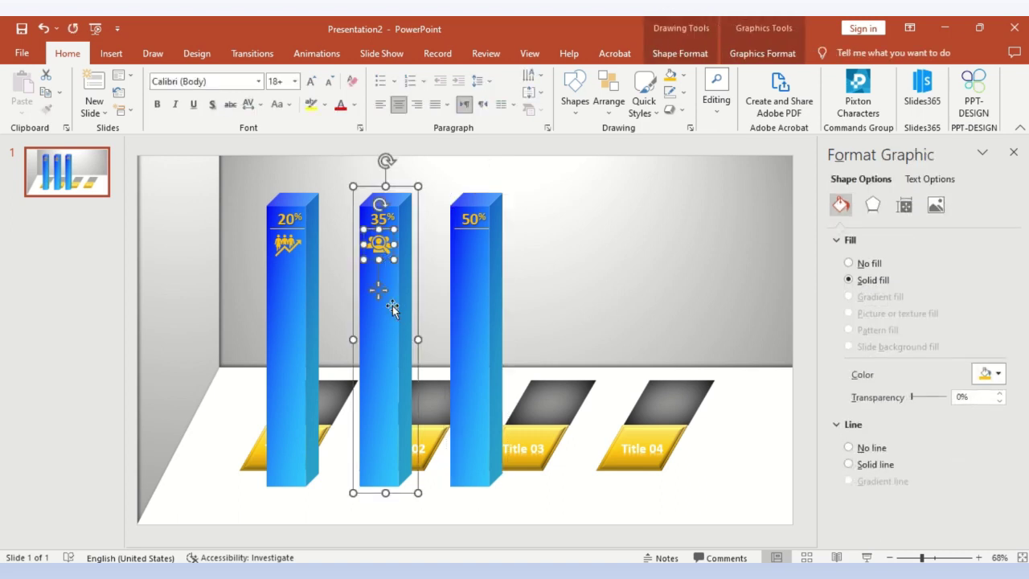
pyautogui.rightClick(393, 311)
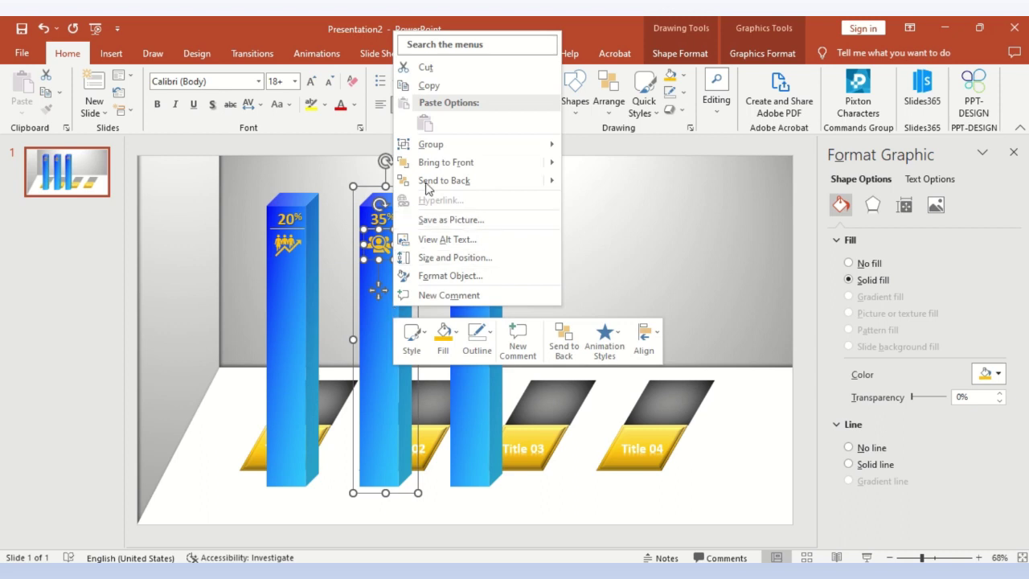
pyautogui.moveTo(483, 144)
pyautogui.click(591, 143)
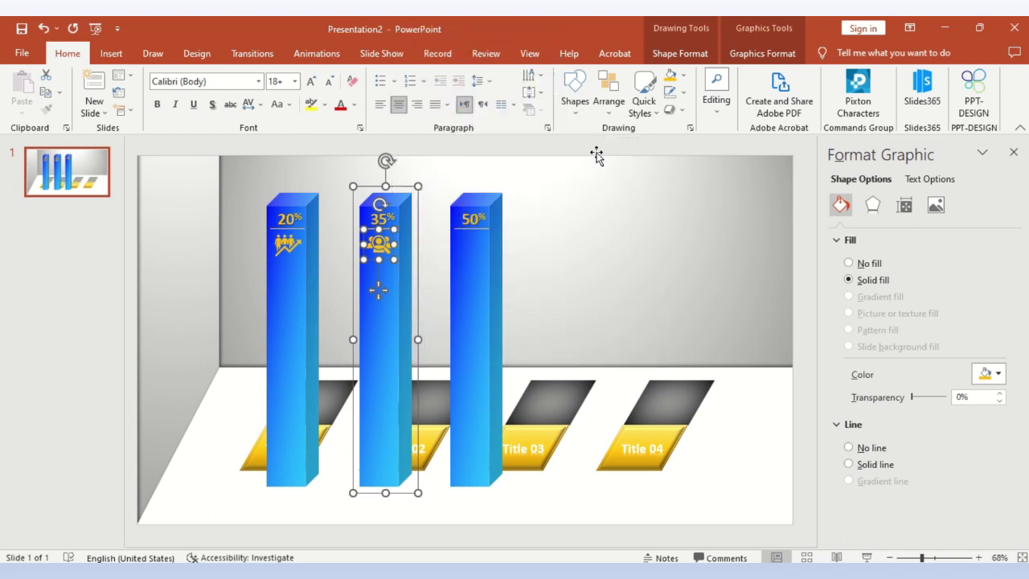
pyautogui.click(480, 271)
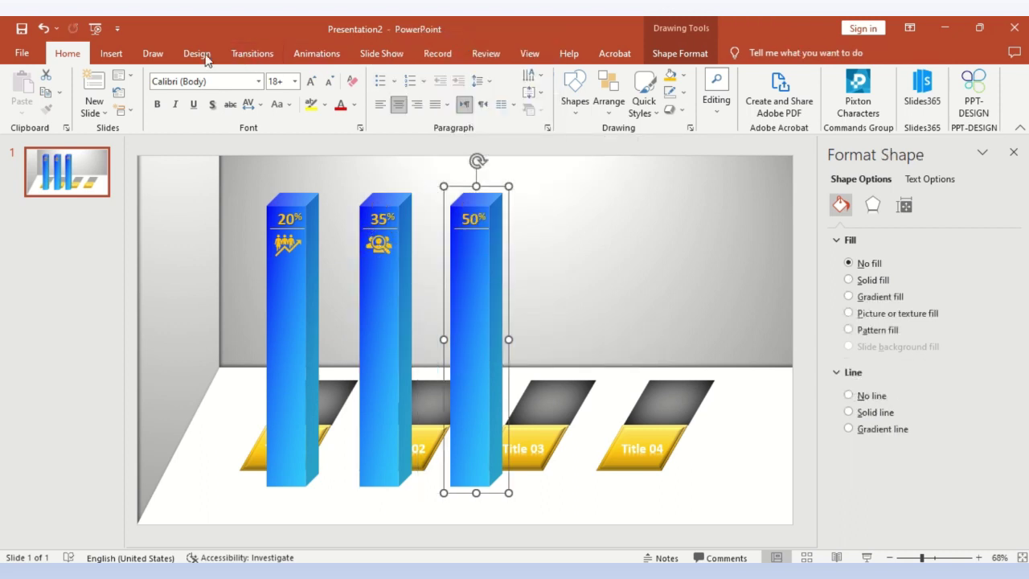
# Insert the handshake icon from the Business icons and fill it gold
pyautogui.click(112, 54)
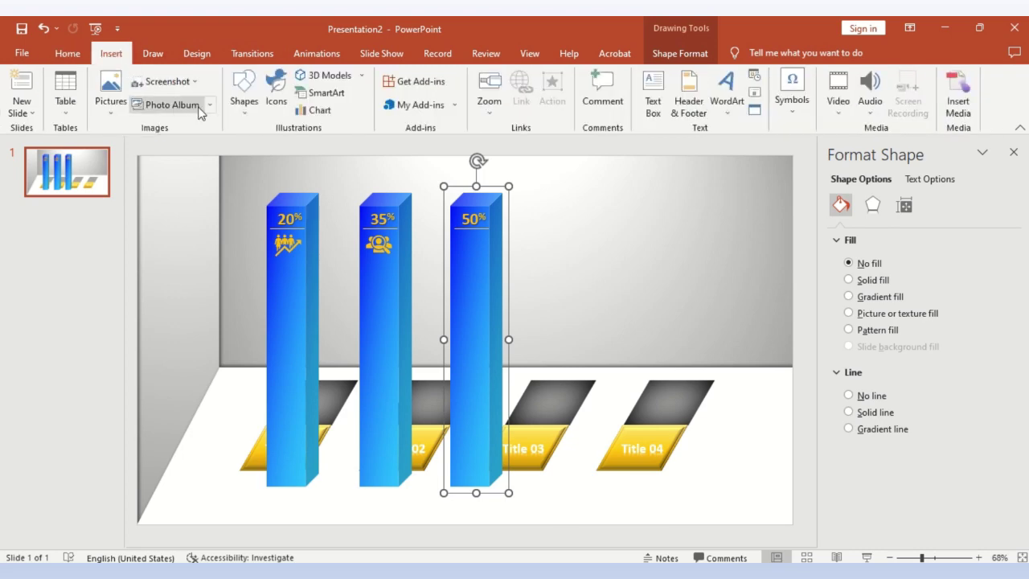
pyautogui.click(245, 92)
pyautogui.click(282, 98)
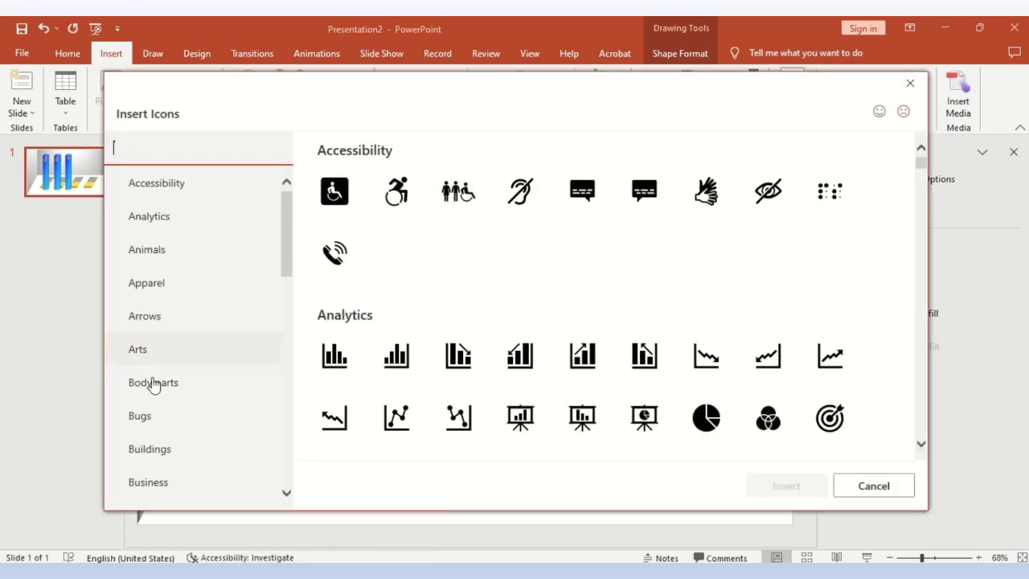
pyautogui.click(183, 483)
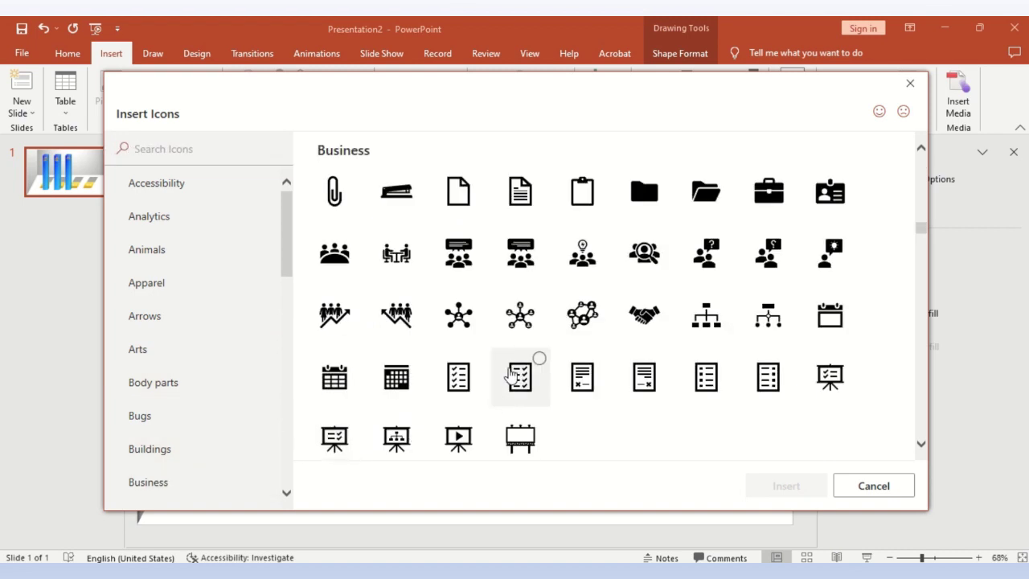
pyautogui.click(627, 320)
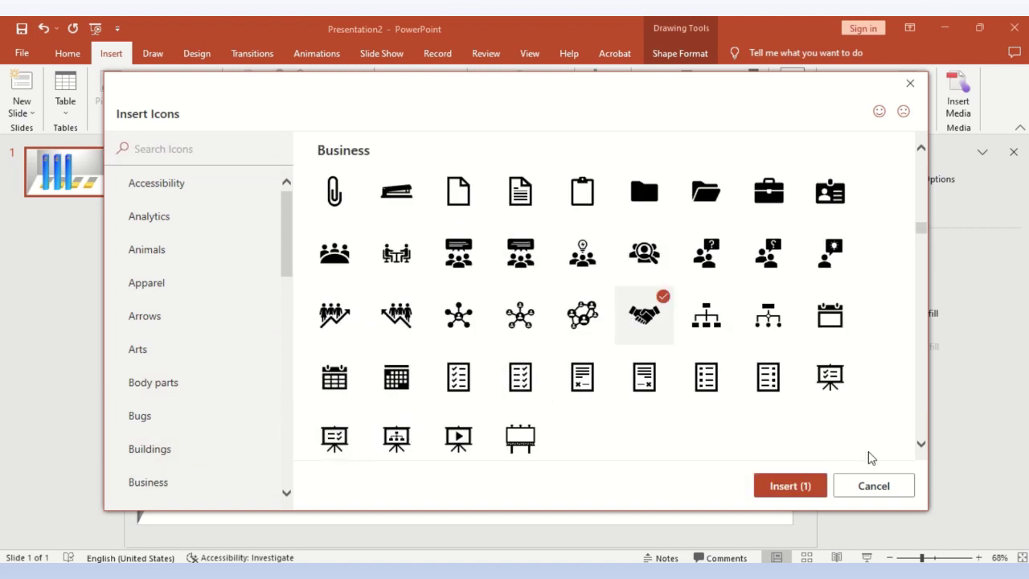
pyautogui.click(771, 485)
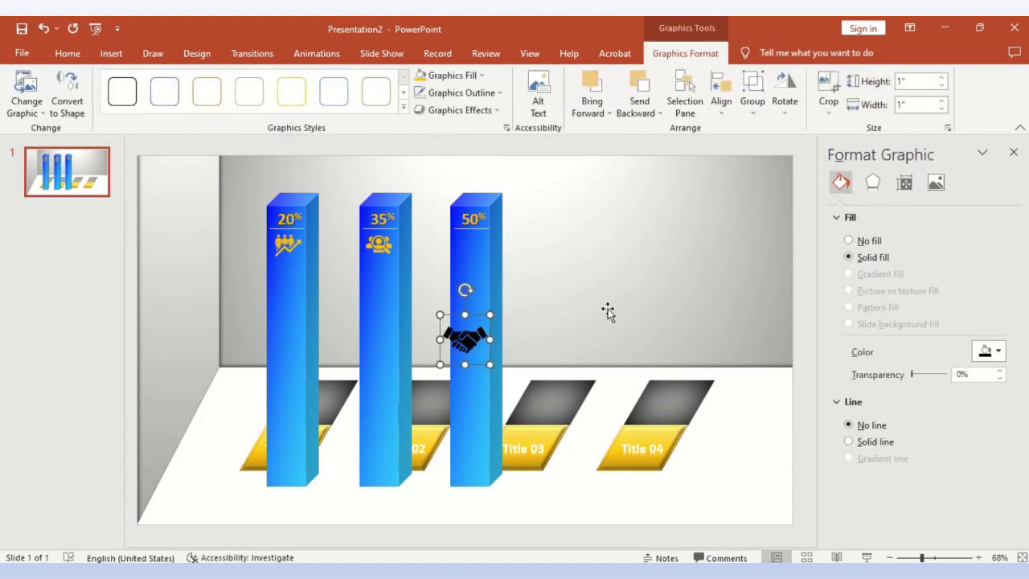
pyautogui.click(421, 75)
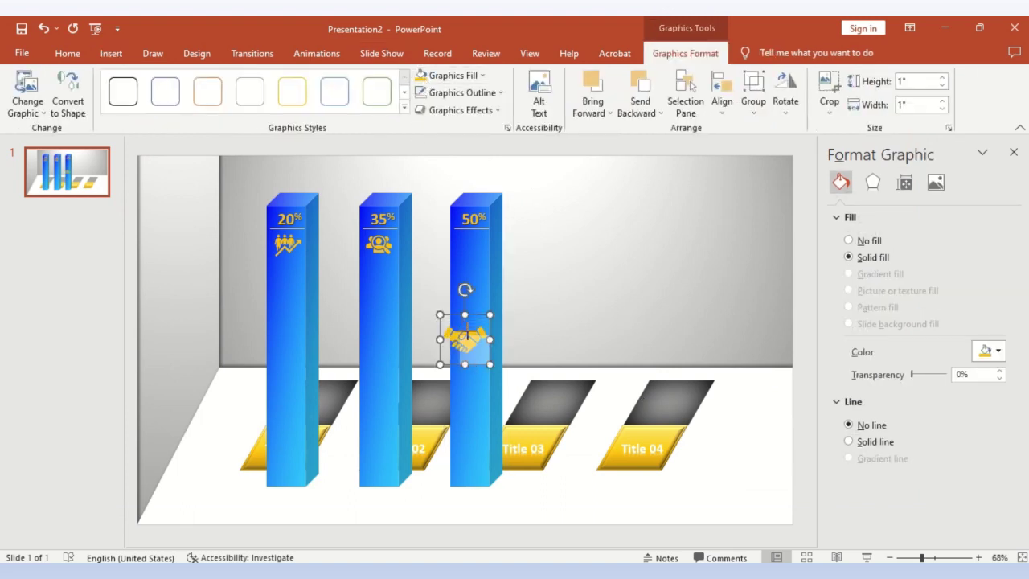
# Shrink the handshake icon, place it under the 50% label, and select it with the 50% bar
pyautogui.moveTo(440, 314)
pyautogui.mouseDown()
pyautogui.moveTo(460, 334)
pyautogui.moveTo(473, 247)
pyautogui.mouseUp()
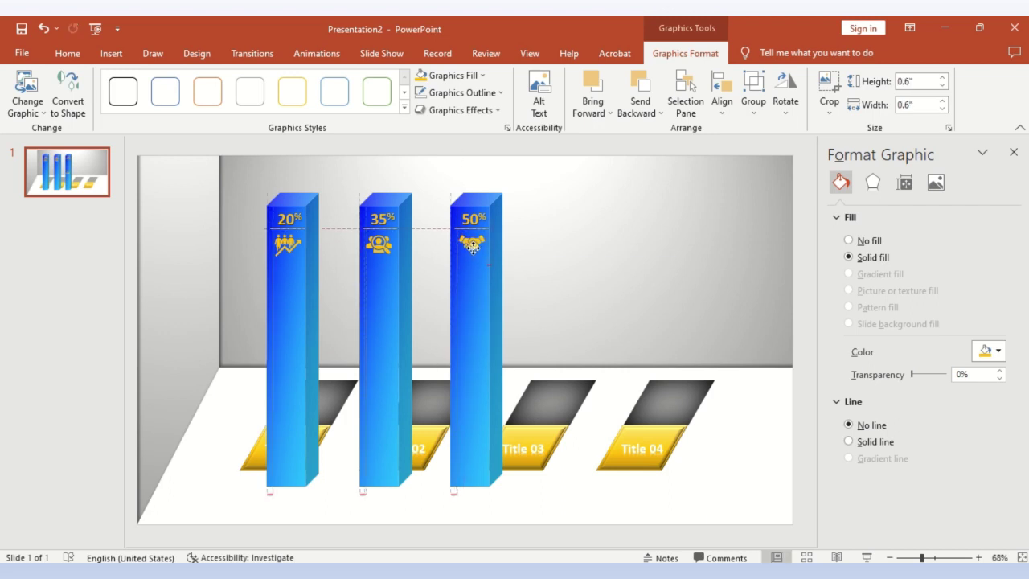
pyautogui.moveTo(472, 248); pyautogui.dragTo(471, 249)
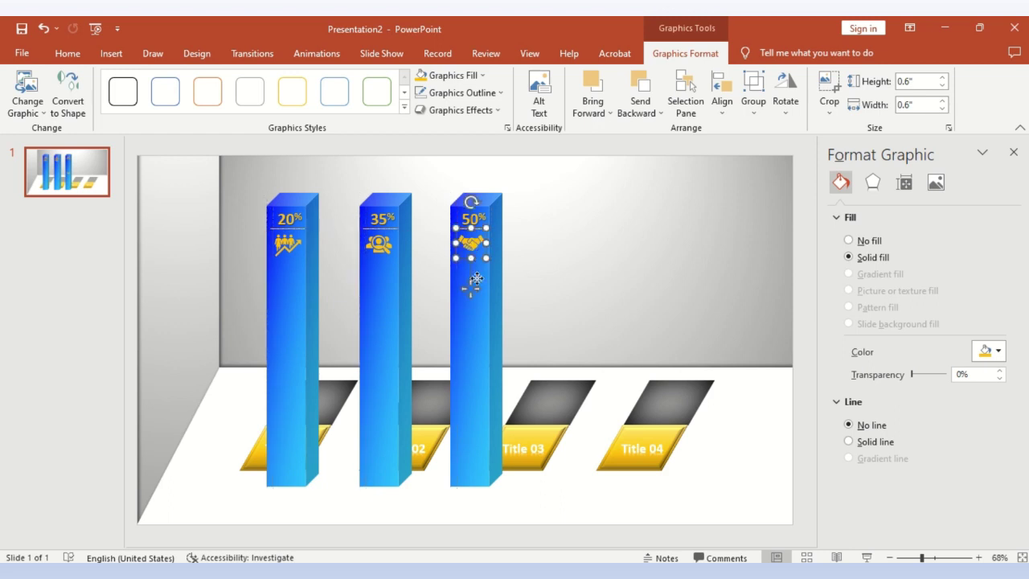
pyautogui.keyDown('shift'); pyautogui.click(482, 320); pyautogui.keyUp('shift')
pyautogui.rightClick(483, 320)
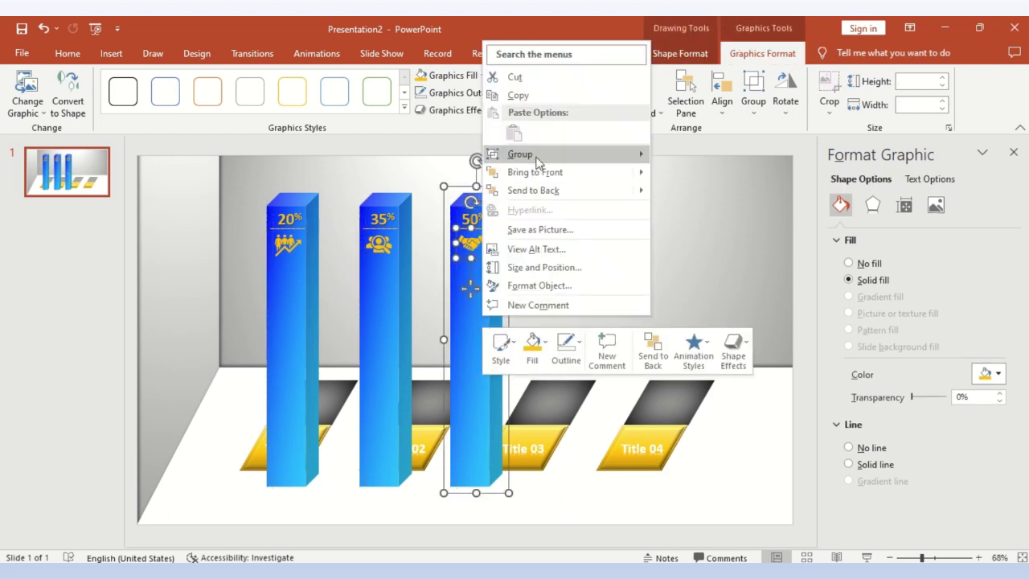
# Group the handshake icon with the 50% bar, then duplicate the group above Title 04
pyautogui.moveTo(549, 163)
pyautogui.click(690, 156)
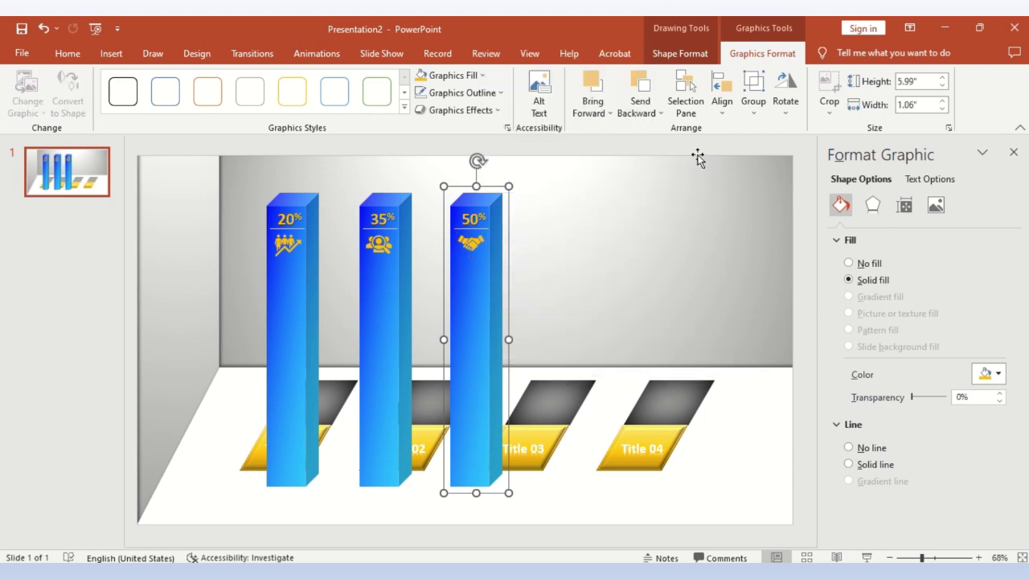
pyautogui.click(478, 302)
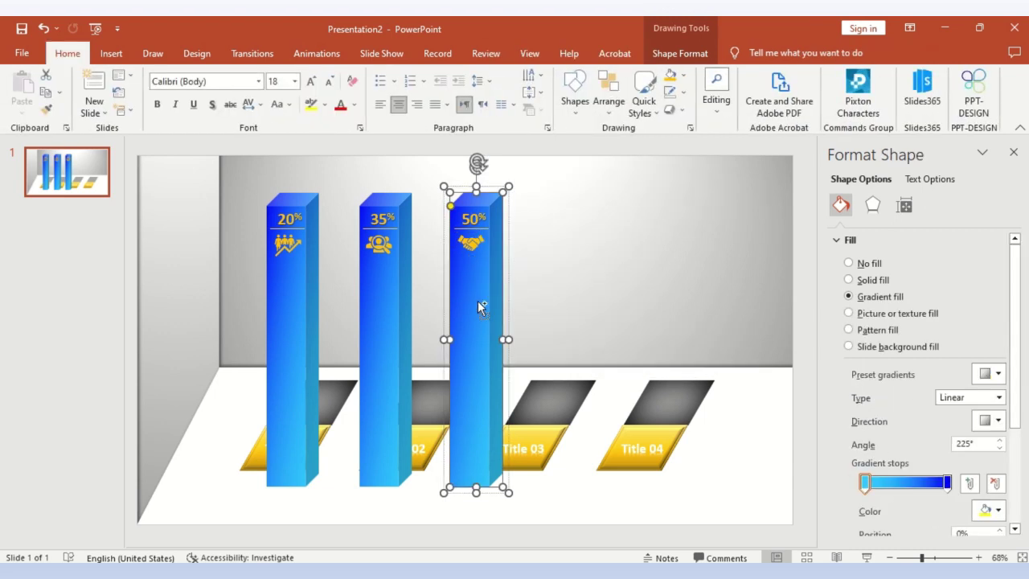
pyautogui.click(571, 301)
pyautogui.click(483, 317)
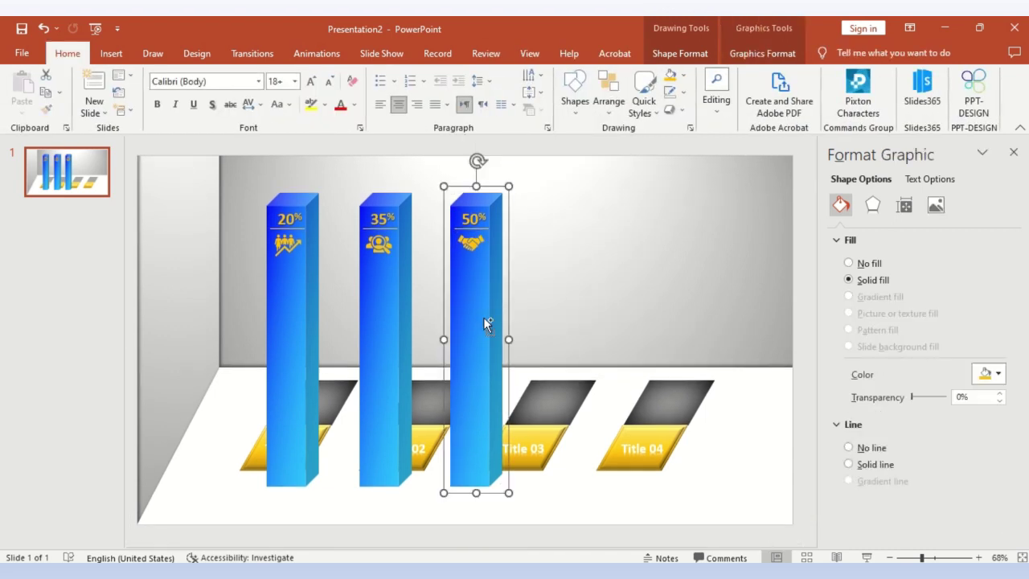
pyautogui.hotkey('ctrl', 'd')
pyautogui.moveTo(486, 319); pyautogui.dragTo(597, 309)
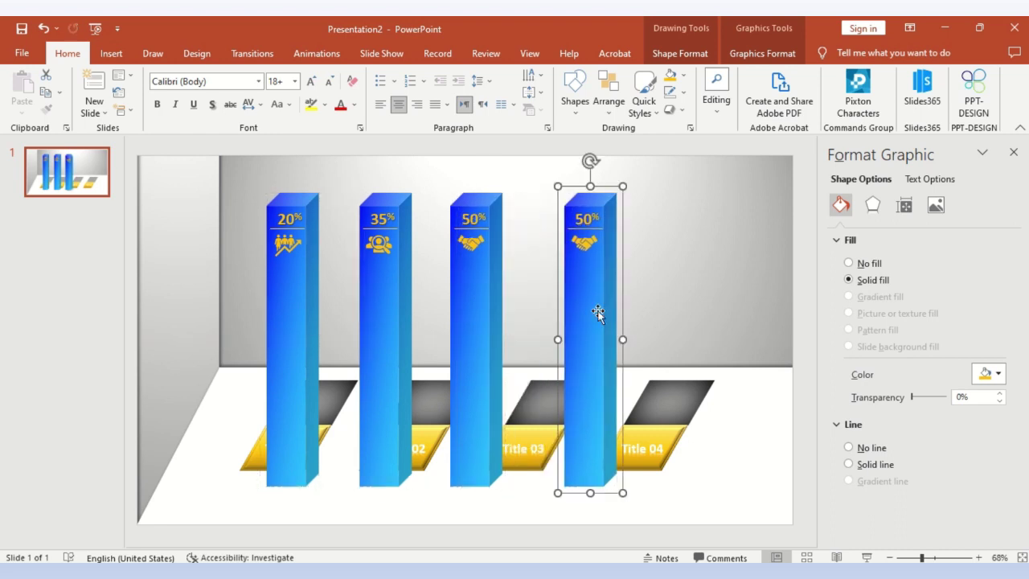
# Change the copied bar's label to 40% and delete its handshake icon
pyautogui.click(578, 219)
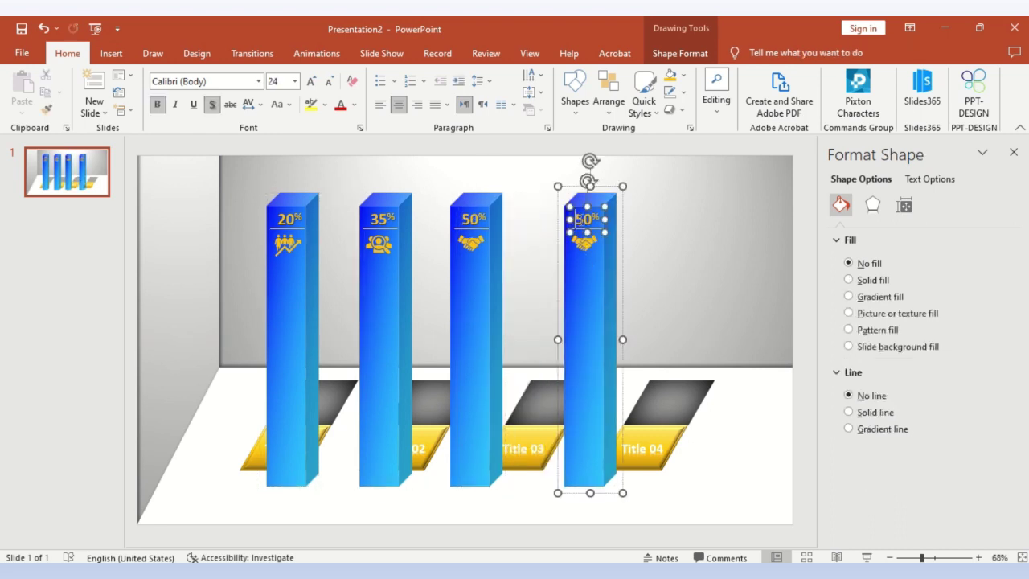
pyautogui.doubleClick(577, 219)
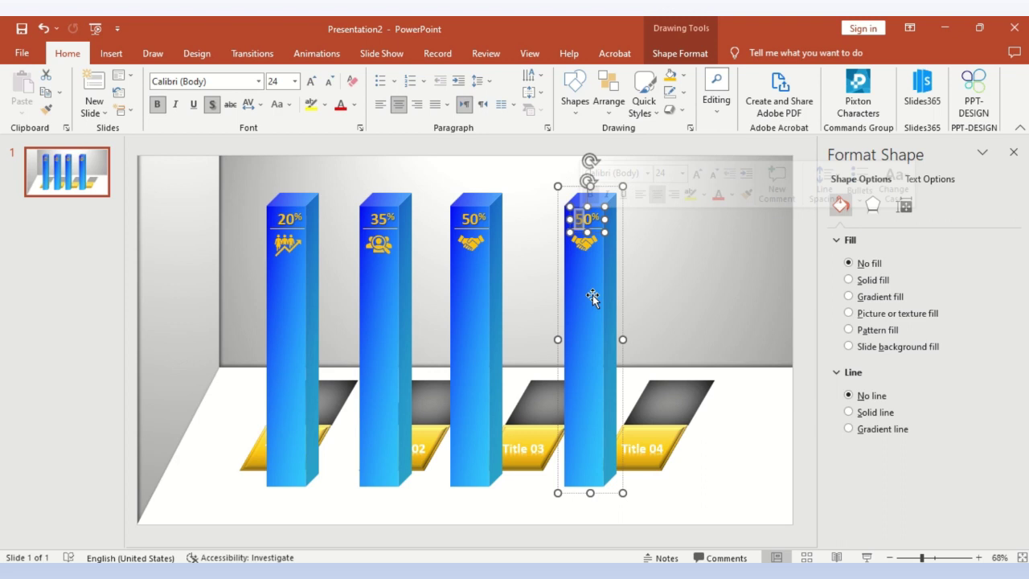
pyautogui.write('40')
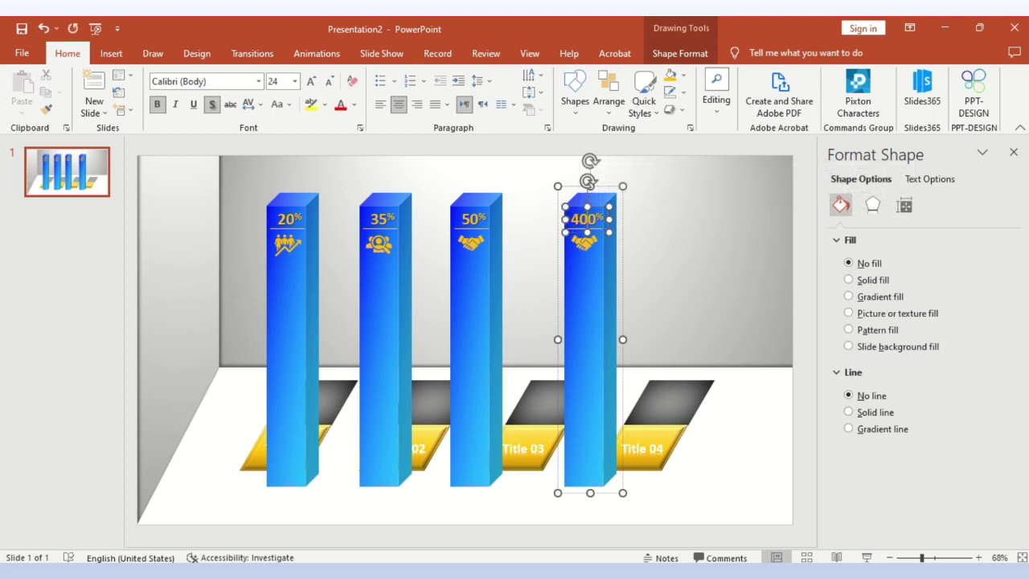
pyautogui.press('BackSpace')
pyautogui.click(585, 249)
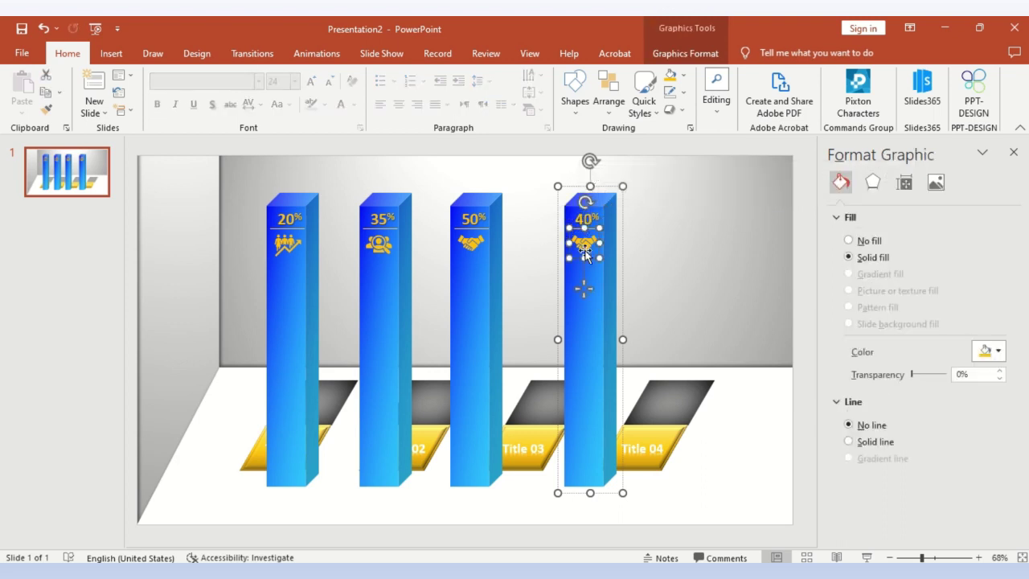
pyautogui.press('Delete')
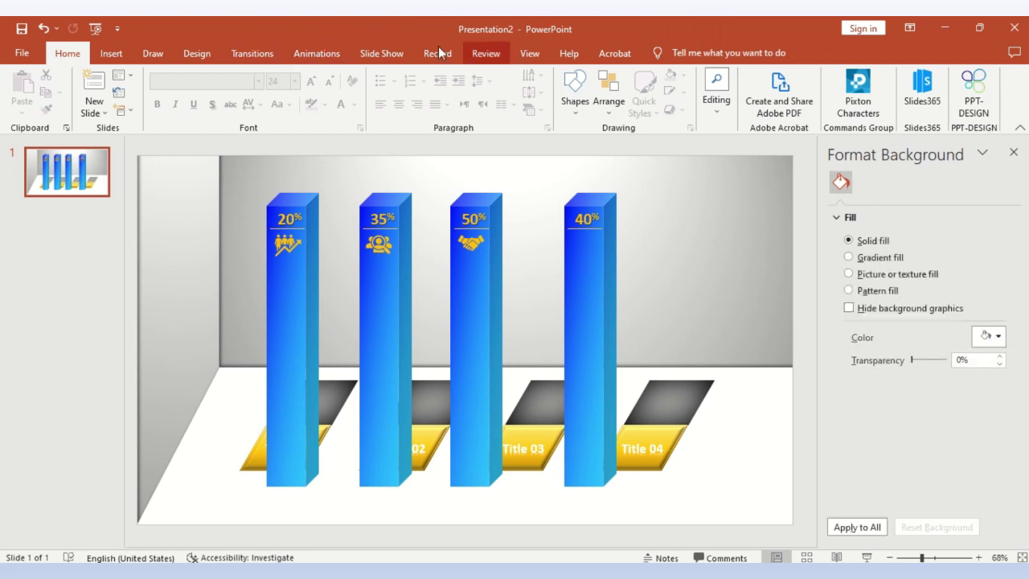
# Insert the network icon from the Business icons and fill it gold
pyautogui.click(102, 57)
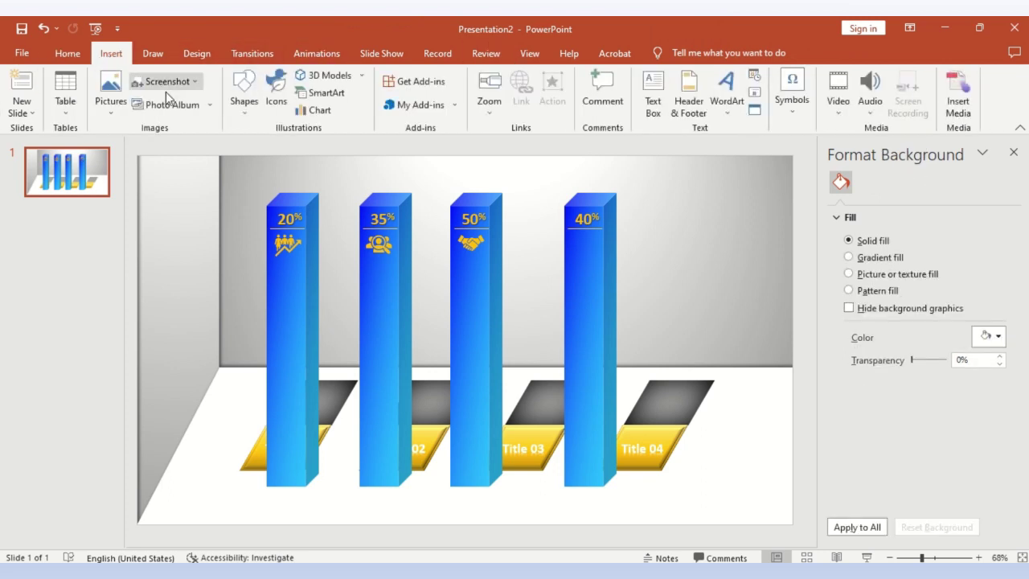
pyautogui.click(273, 95)
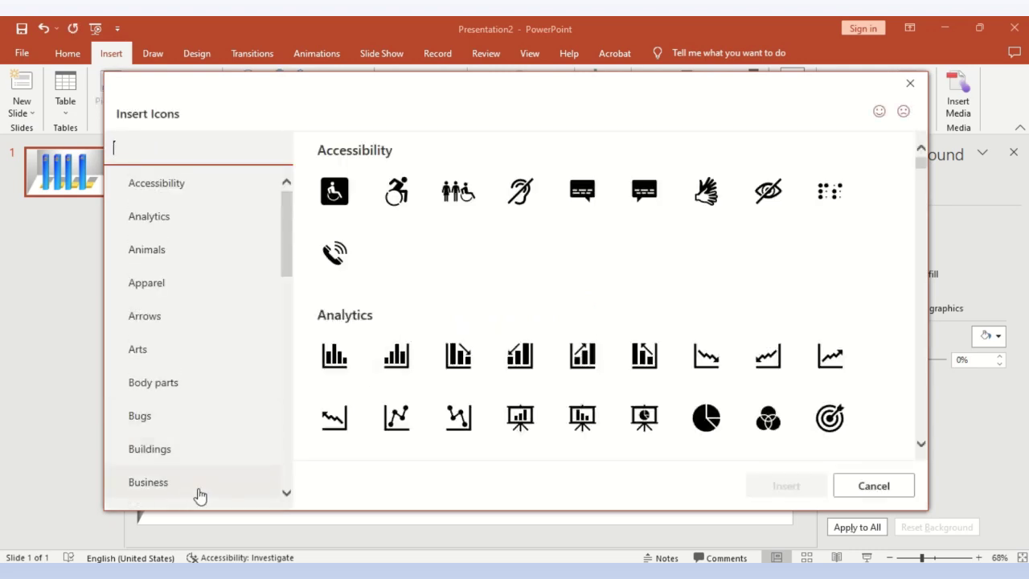
pyautogui.click(197, 492)
pyautogui.click(580, 316)
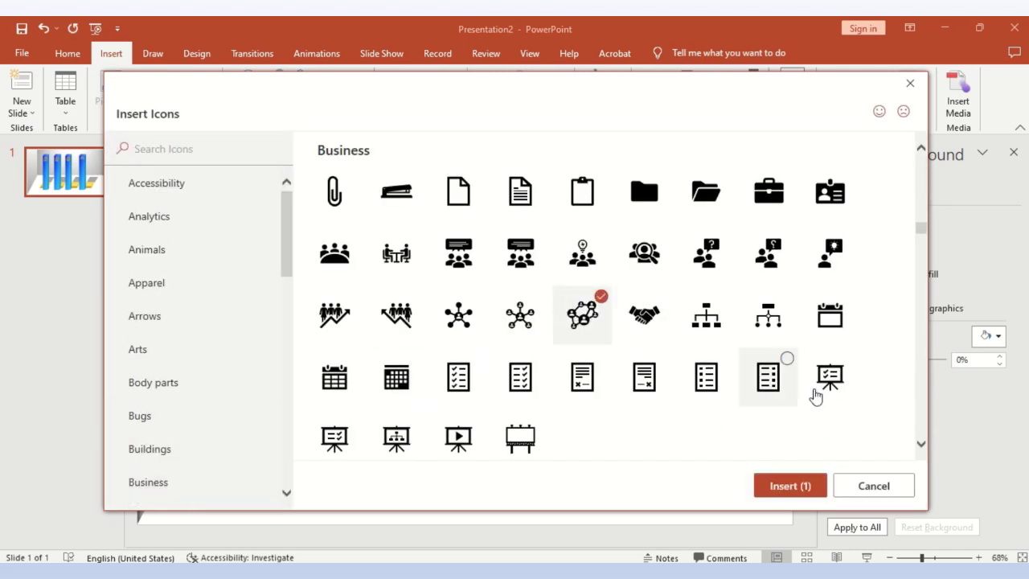
pyautogui.click(792, 488)
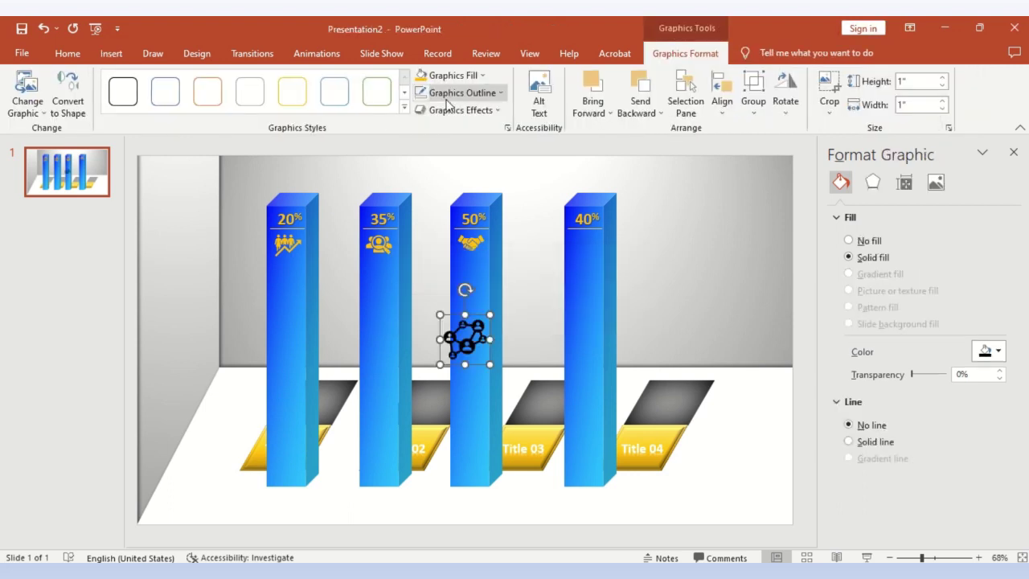
pyautogui.click(420, 74)
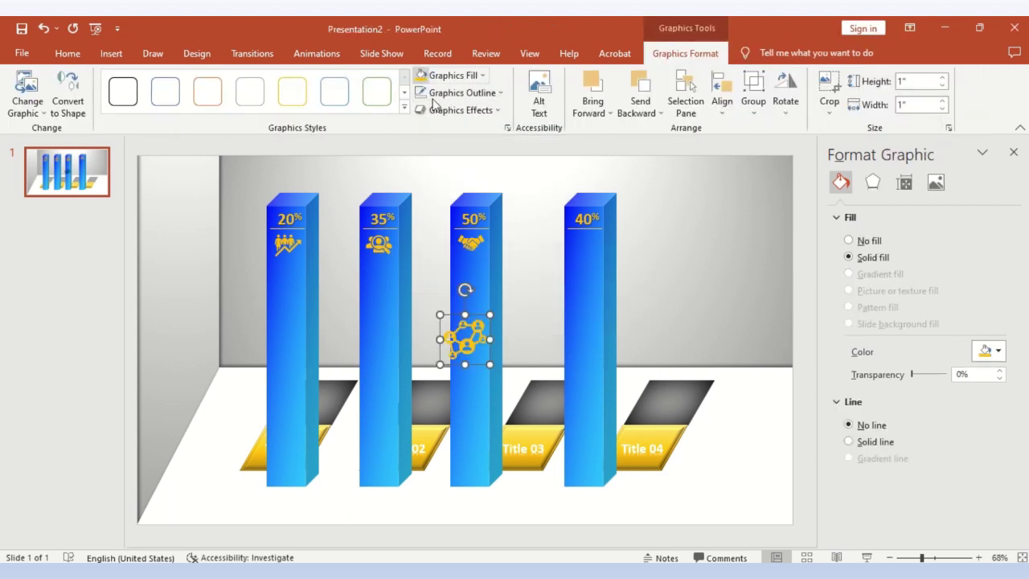
# Shrink the network icon, place it under the 40% label, and group it with the 40% bar
pyautogui.moveTo(438, 312)
pyautogui.mouseDown()
pyautogui.moveTo(464, 339)
pyautogui.moveTo(566, 281)
pyautogui.moveTo(588, 243)
pyautogui.mouseUp()
pyautogui.click(702, 268)
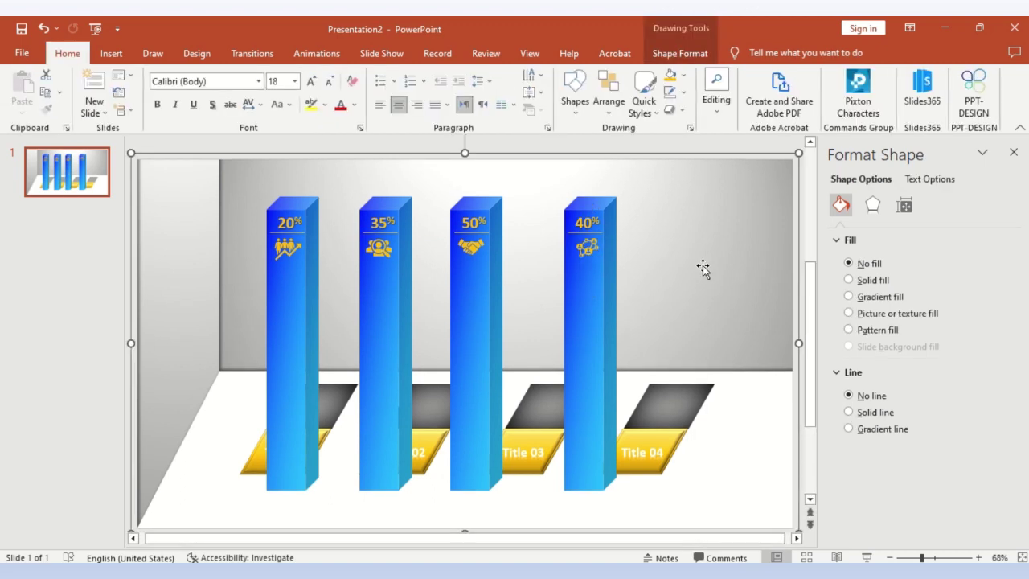
pyautogui.click(584, 247)
pyautogui.keyDown('shift'); pyautogui.click(594, 330); pyautogui.keyUp('shift')
pyautogui.rightClick(595, 332)
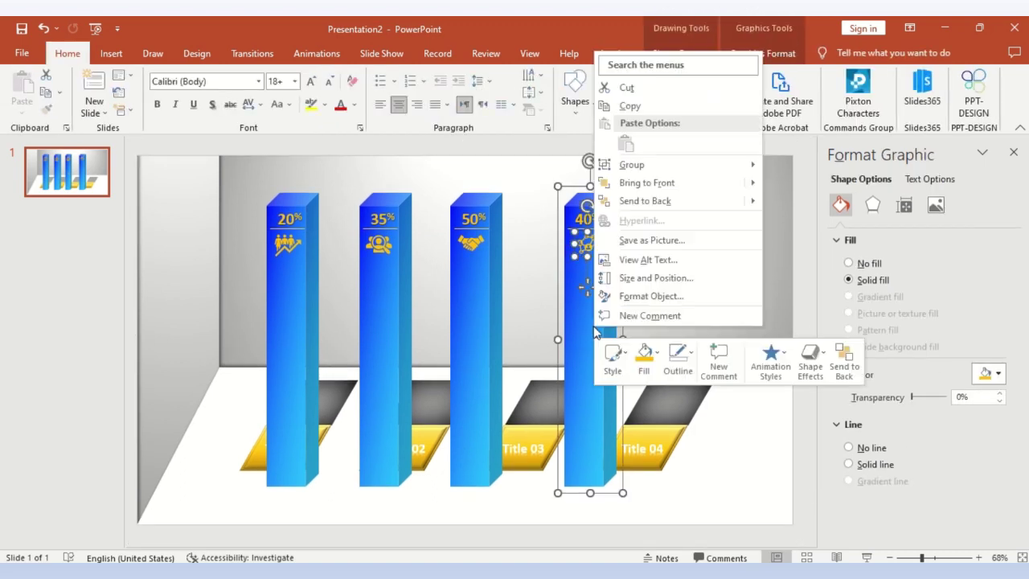
pyautogui.moveTo(718, 167)
pyautogui.click(794, 165)
pyautogui.click(709, 256)
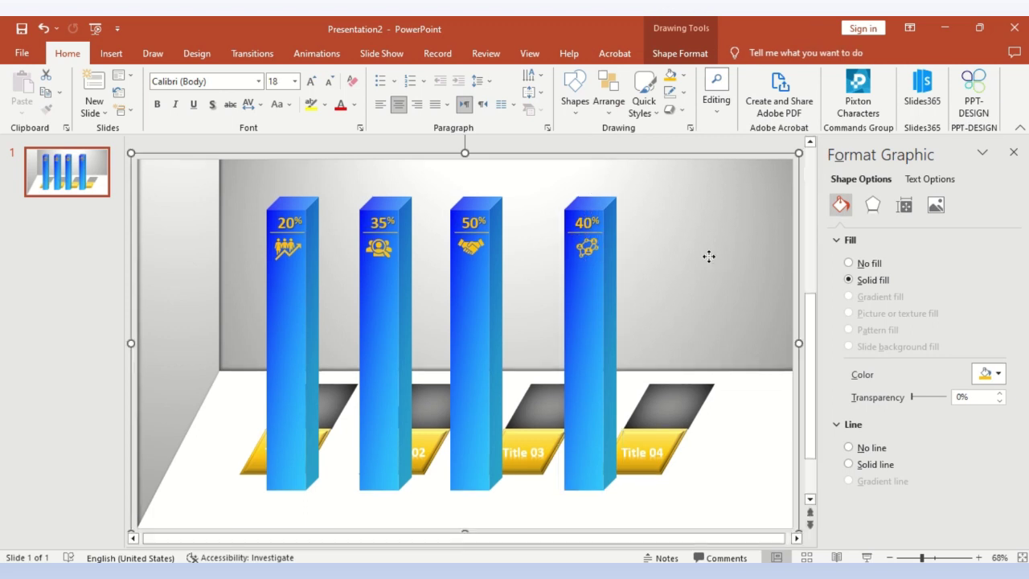
pyautogui.click(395, 345)
# Set the 35% bar's end gradient stop to a pink shade
pyautogui.click(399, 348)
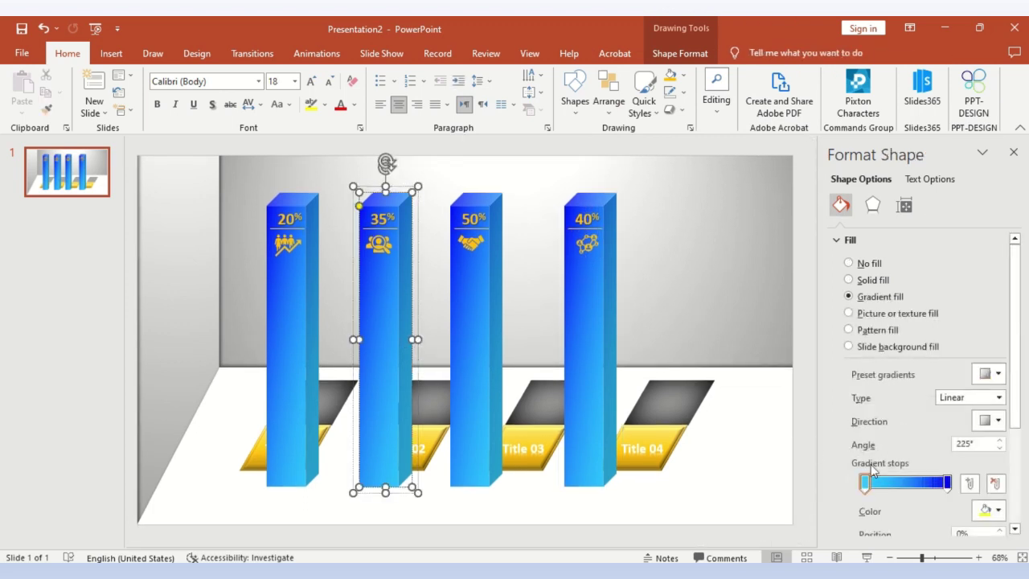
pyautogui.click(948, 483)
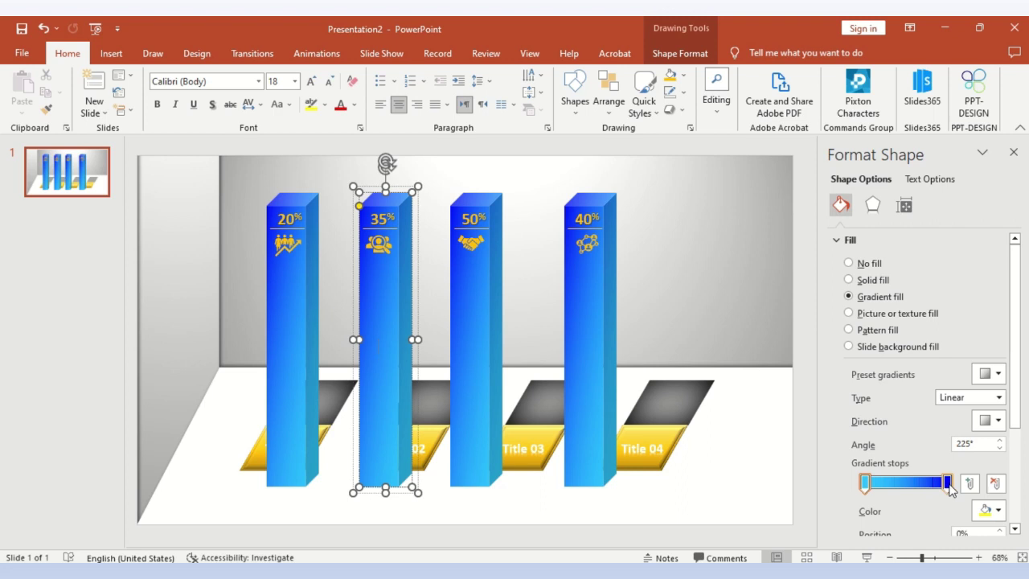
pyautogui.click(997, 511)
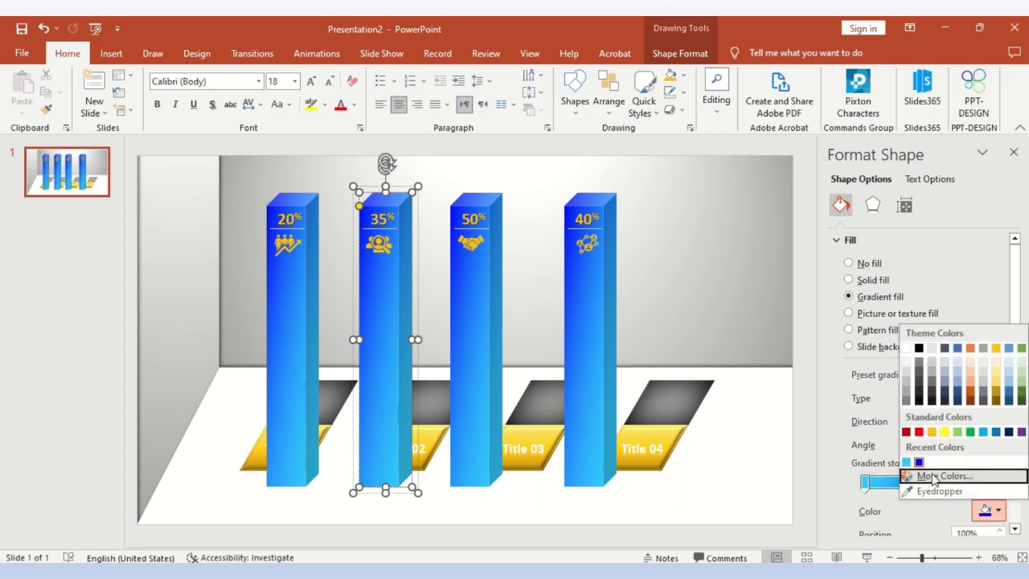
pyautogui.click(728, 475)
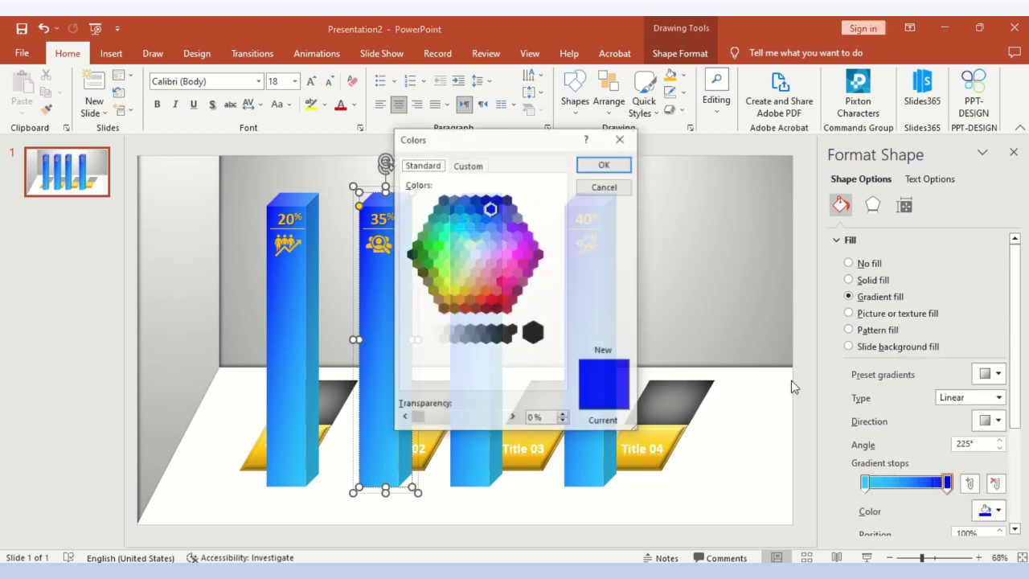
pyautogui.click(501, 282)
pyautogui.click(599, 165)
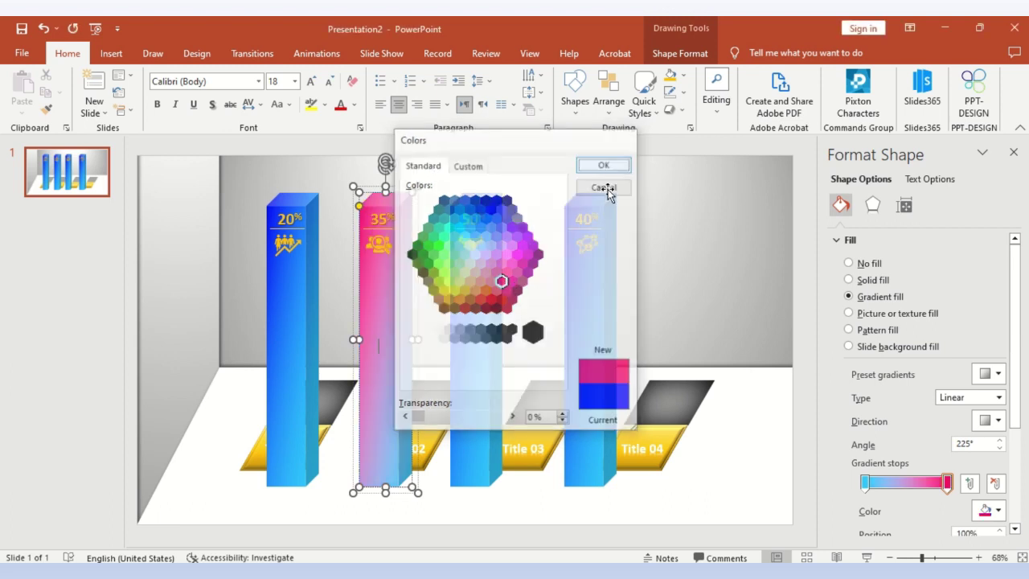
# Set the 35% bar's start gradient stop to a light pink
pyautogui.click(866, 482)
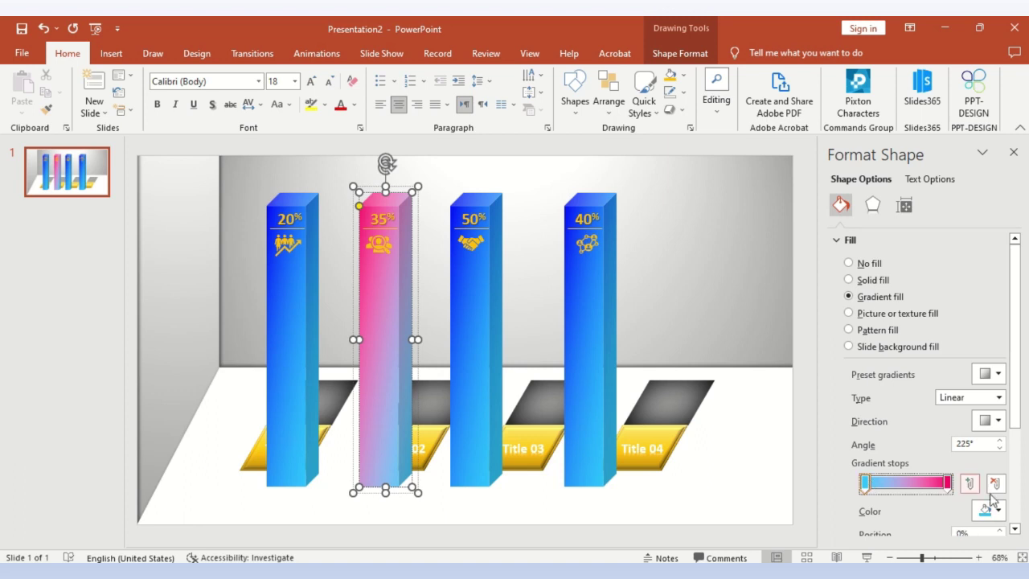
pyautogui.click(989, 509)
pyautogui.click(922, 477)
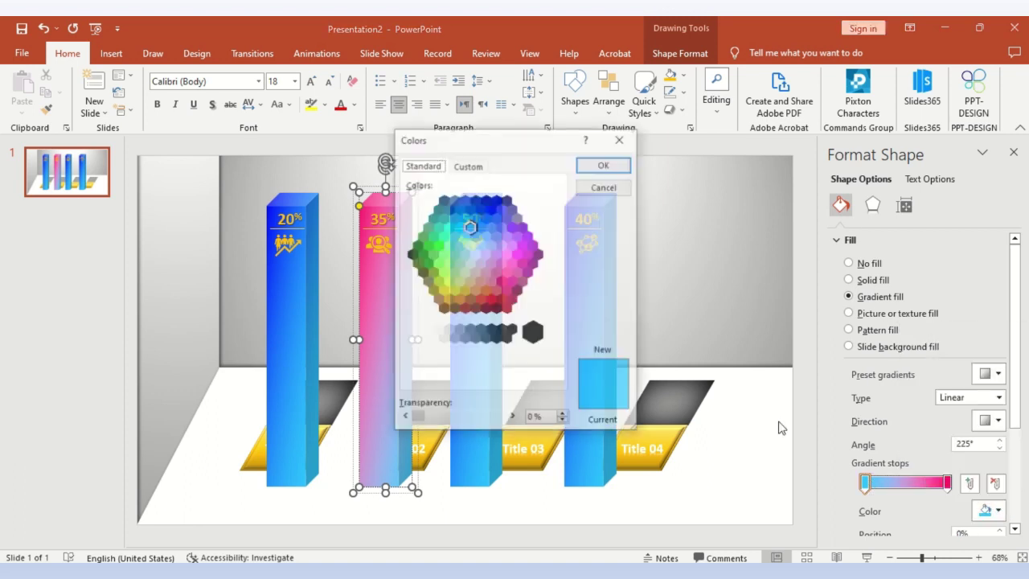
pyautogui.click(500, 264)
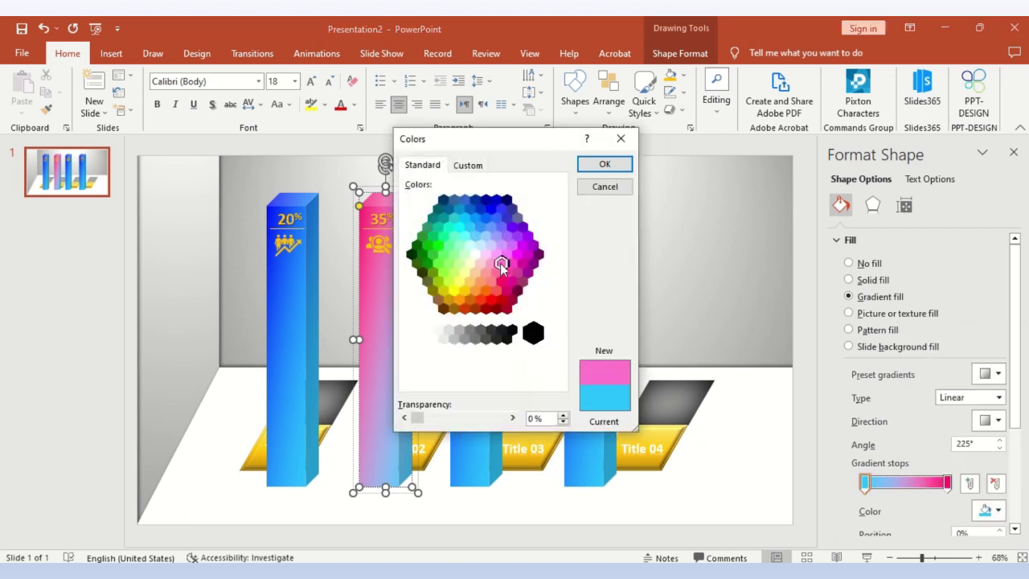
pyautogui.click(491, 265)
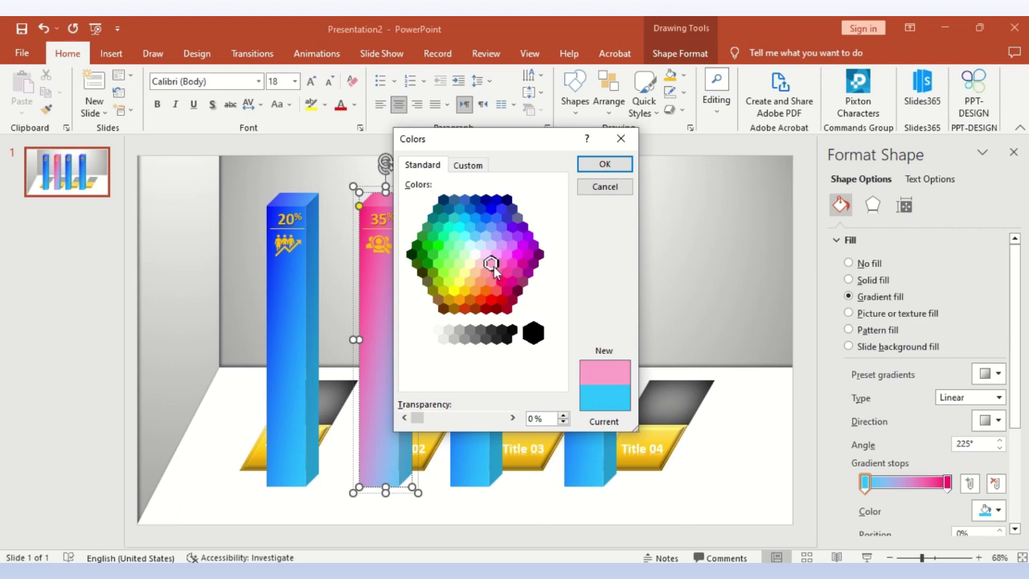
pyautogui.click(603, 166)
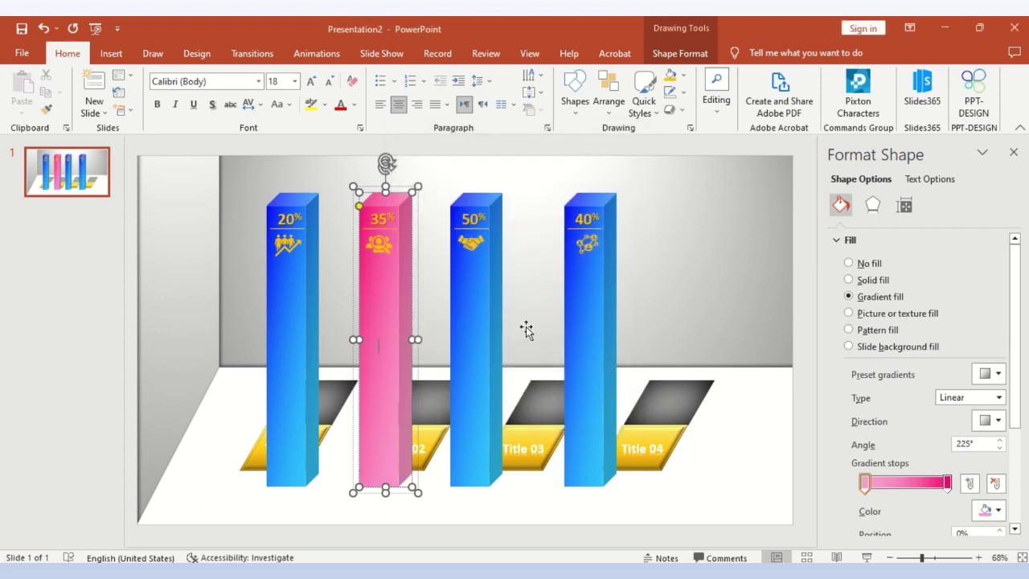
pyautogui.click(480, 347)
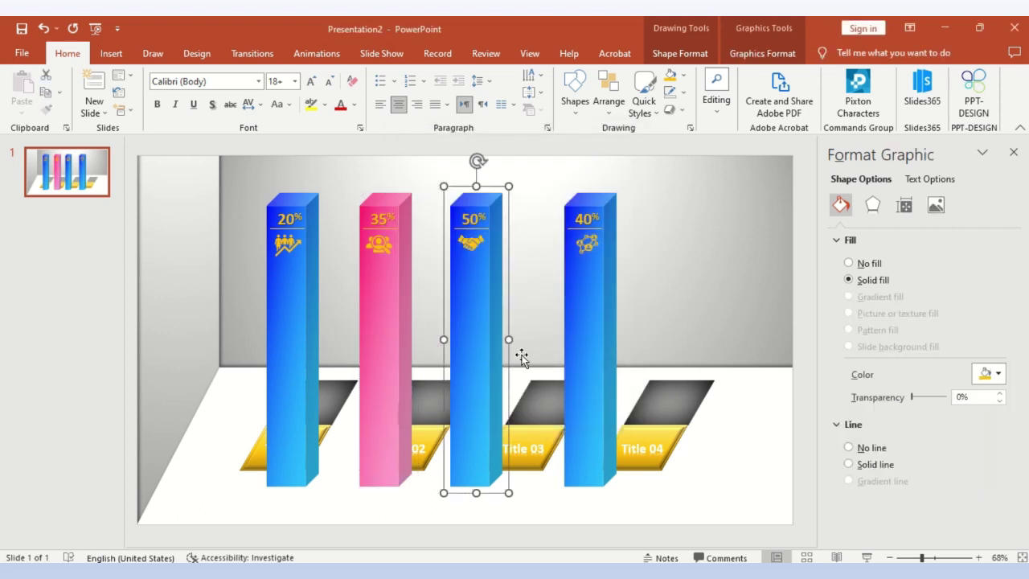
# Set the 50% bar's end gradient stop to dark green
pyautogui.click(473, 384)
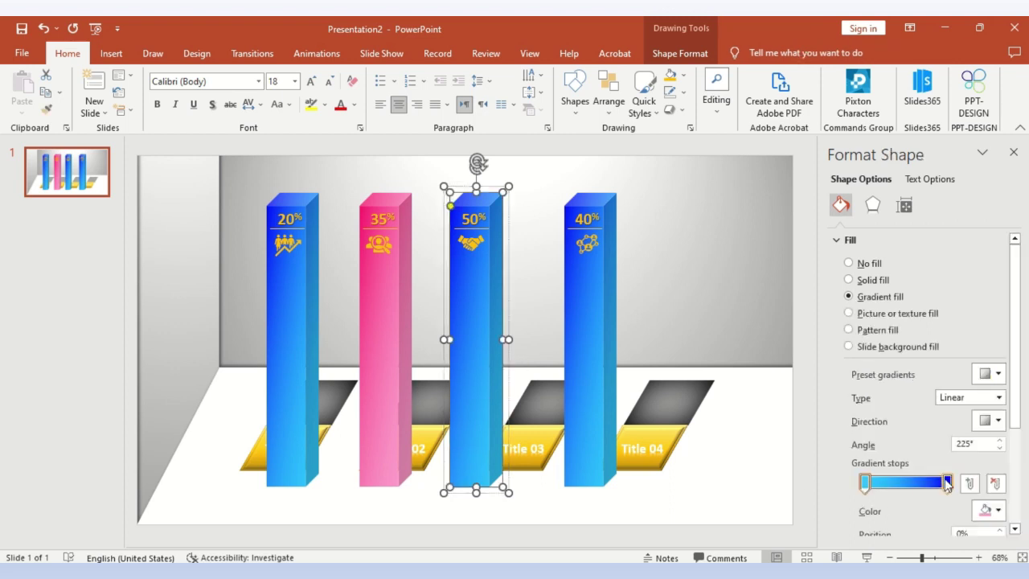
pyautogui.click(947, 483)
pyautogui.click(999, 511)
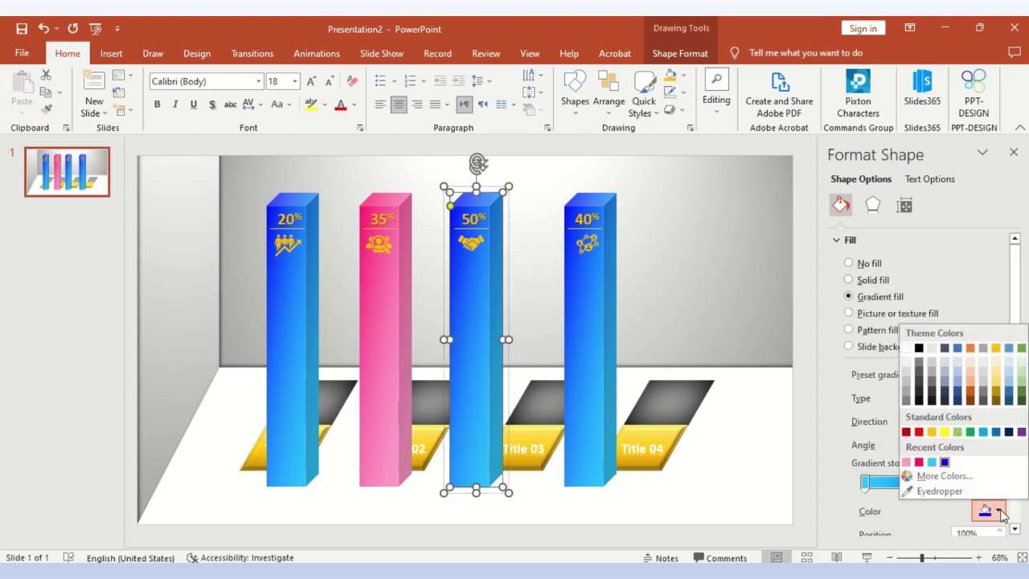
pyautogui.click(942, 475)
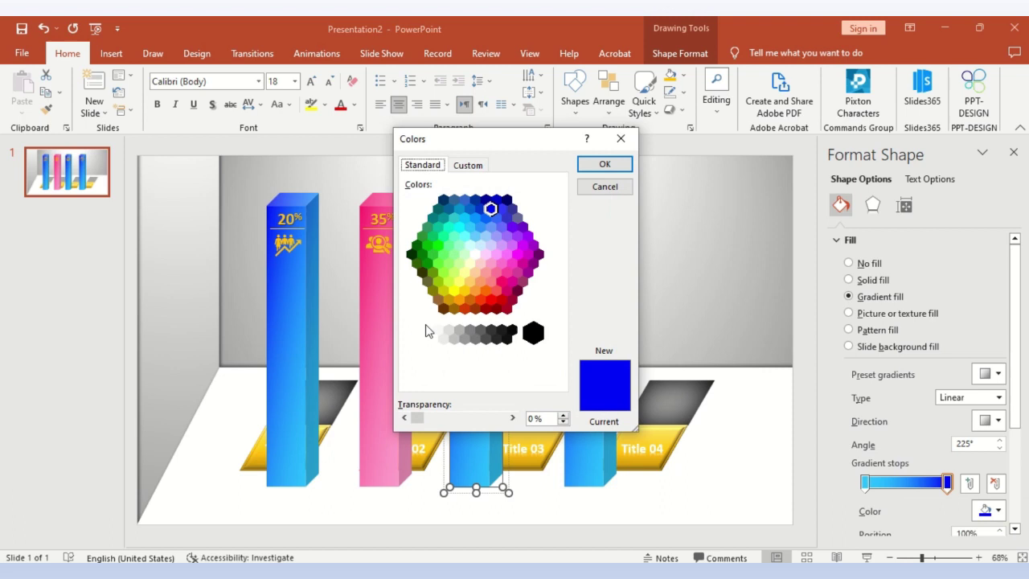
pyautogui.click(425, 254)
pyautogui.click(605, 164)
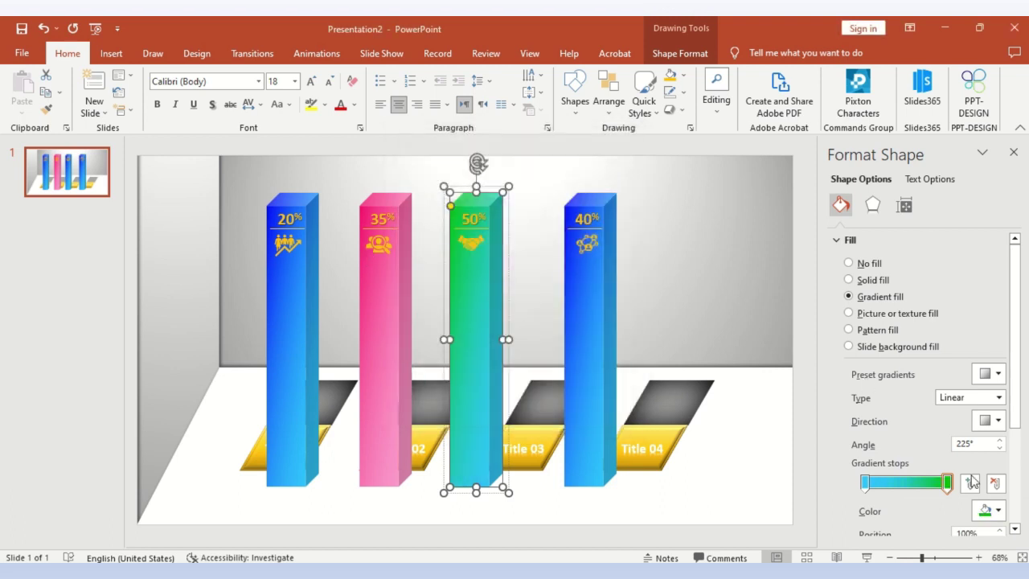
# Set the 50% bar's start gradient stop to light green
pyautogui.click(864, 483)
pyautogui.click(999, 511)
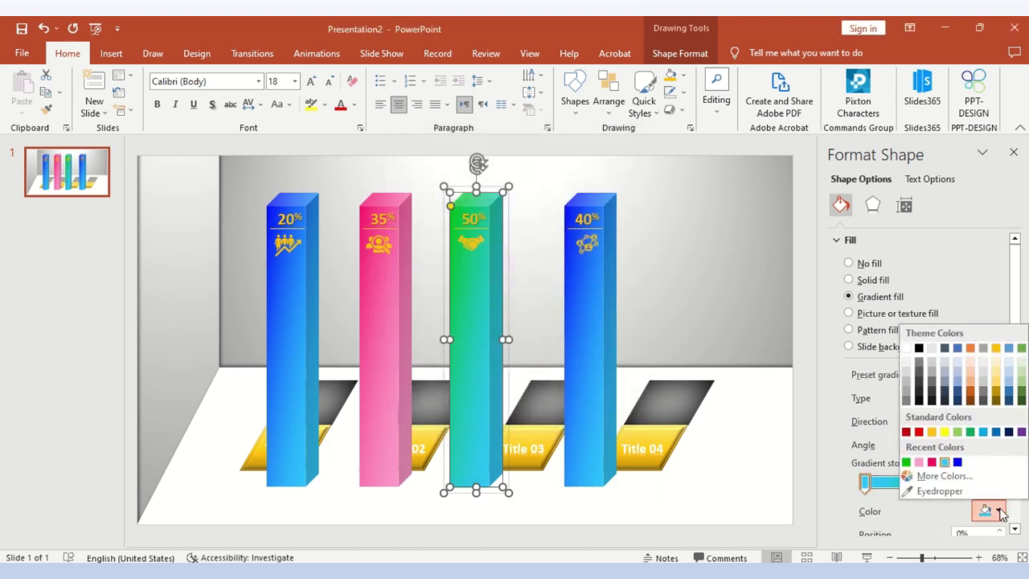
pyautogui.click(943, 476)
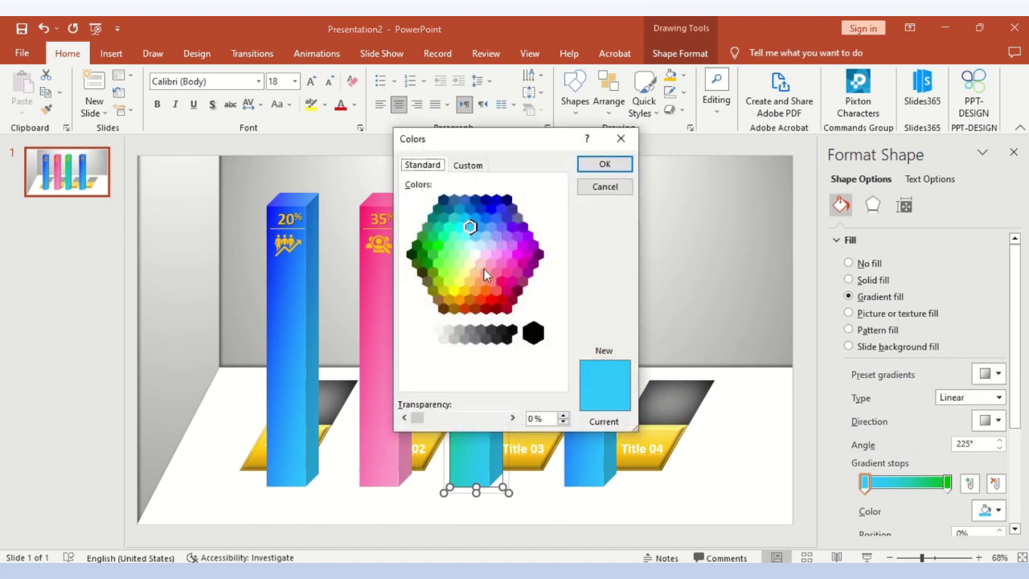
pyautogui.click(441, 263)
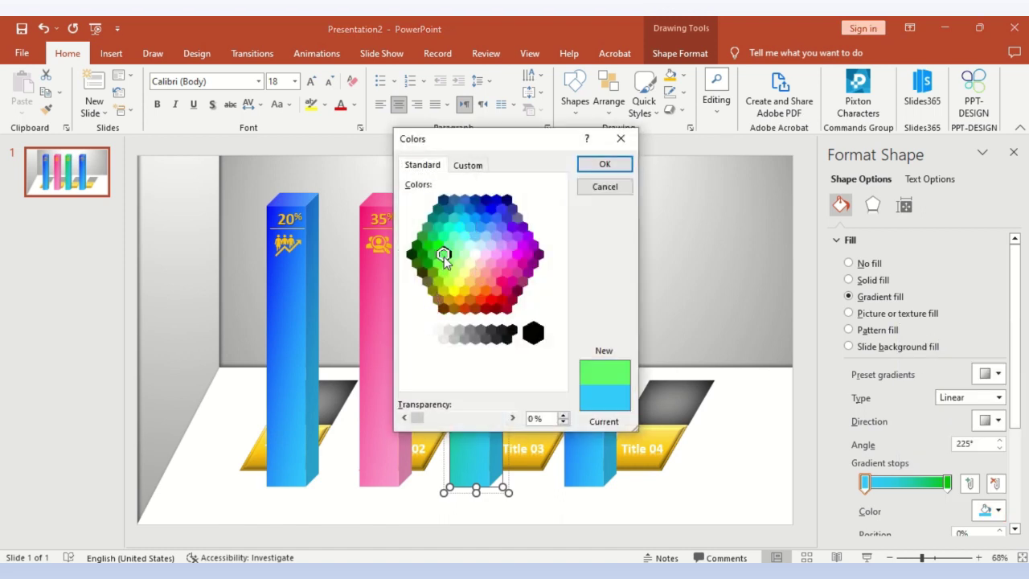
pyautogui.click(605, 164)
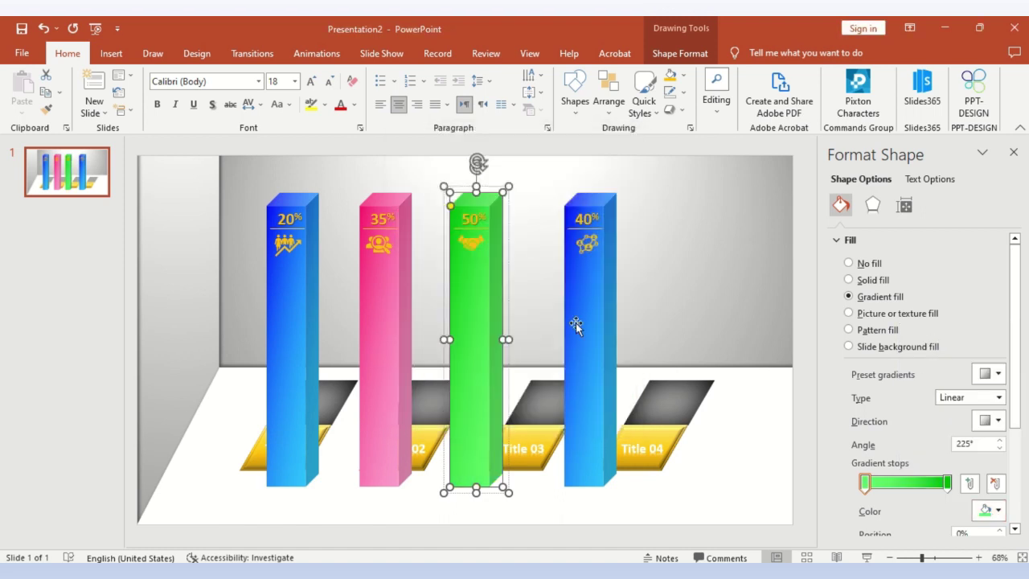
pyautogui.click(577, 308)
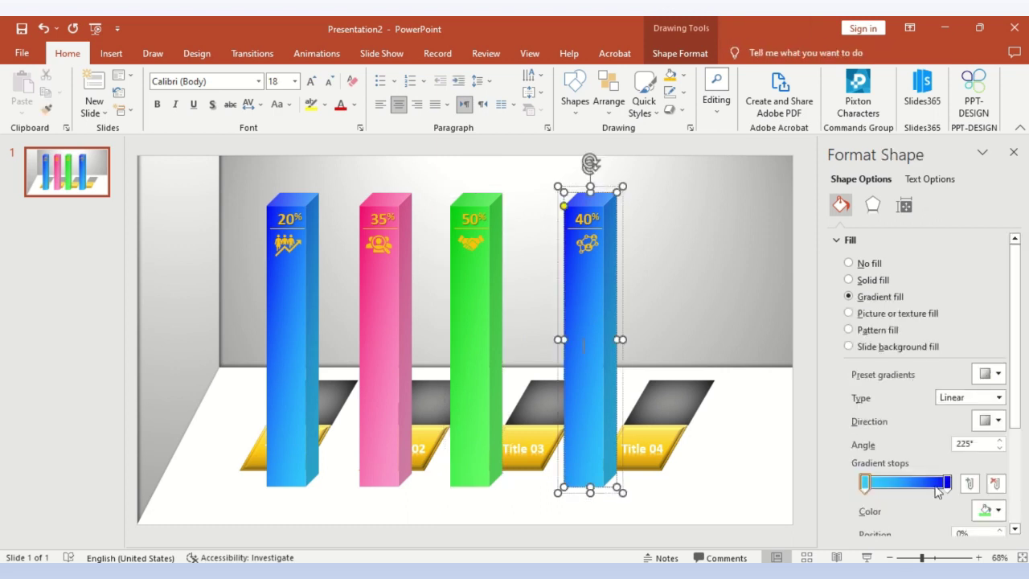
# Set the 40% bar's end gradient stop to red-orange
pyautogui.click(948, 483)
pyautogui.click(997, 510)
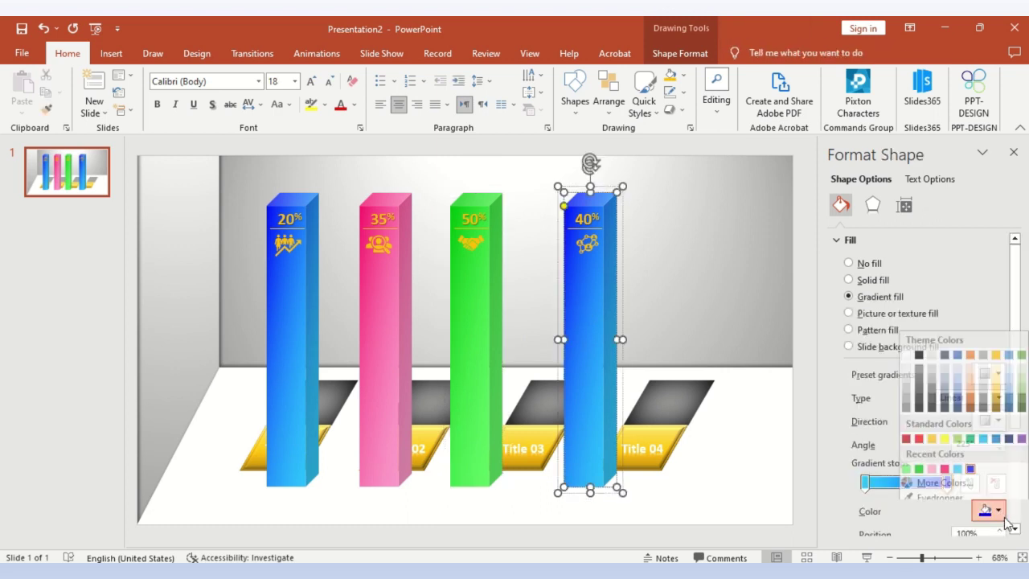
pyautogui.click(944, 487)
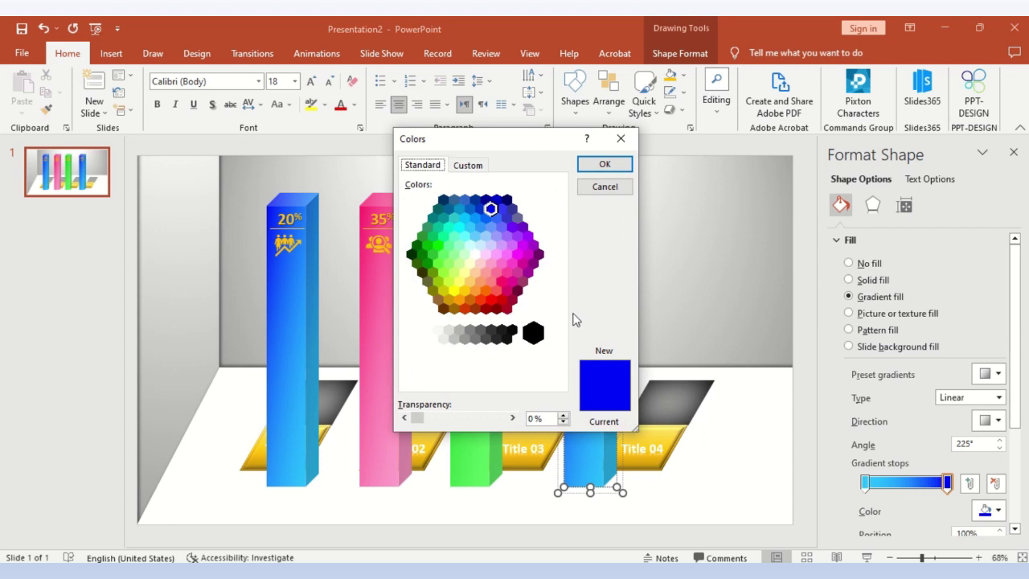
pyautogui.click(479, 300)
pyautogui.click(601, 164)
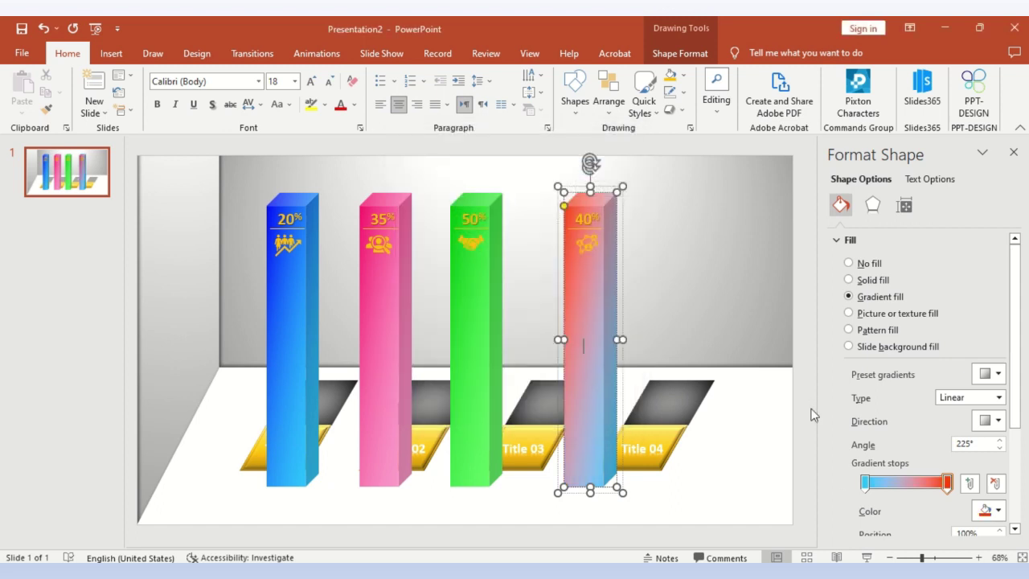
# Set the 40% bar's start gradient stop to orange and deselect to review
pyautogui.click(866, 483)
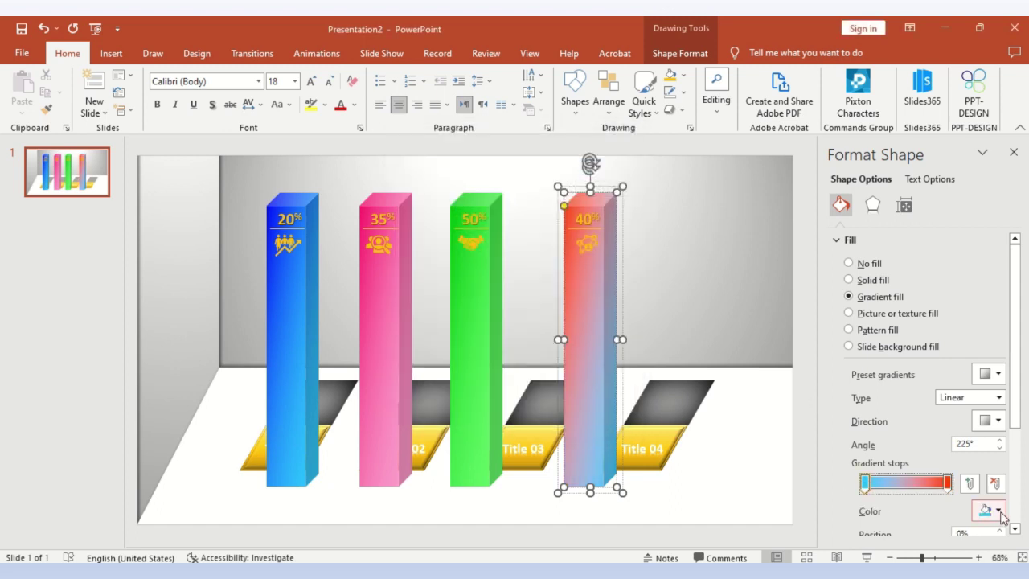
pyautogui.click(993, 510)
pyautogui.click(944, 476)
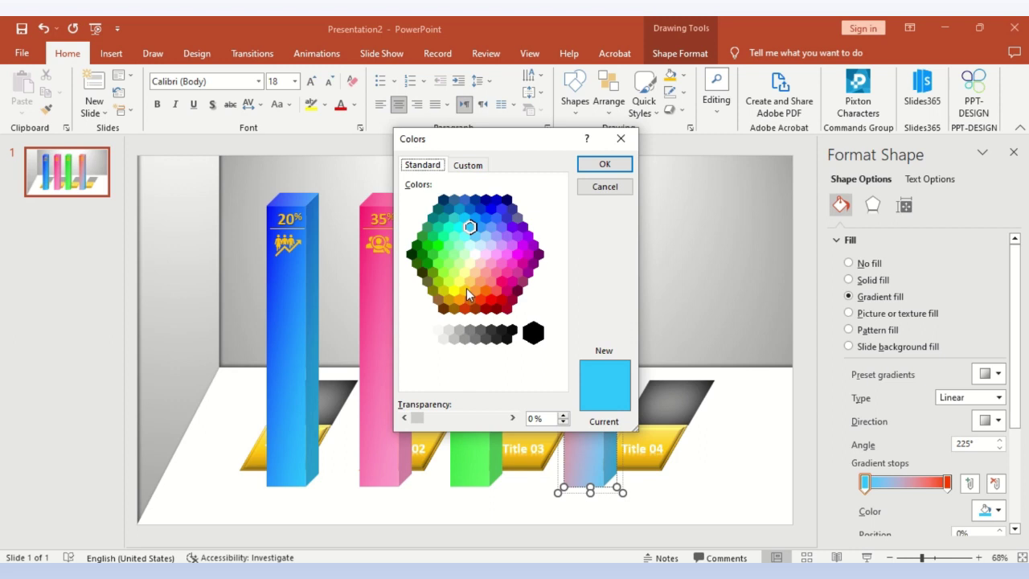
pyautogui.click(470, 293)
pyautogui.click(603, 164)
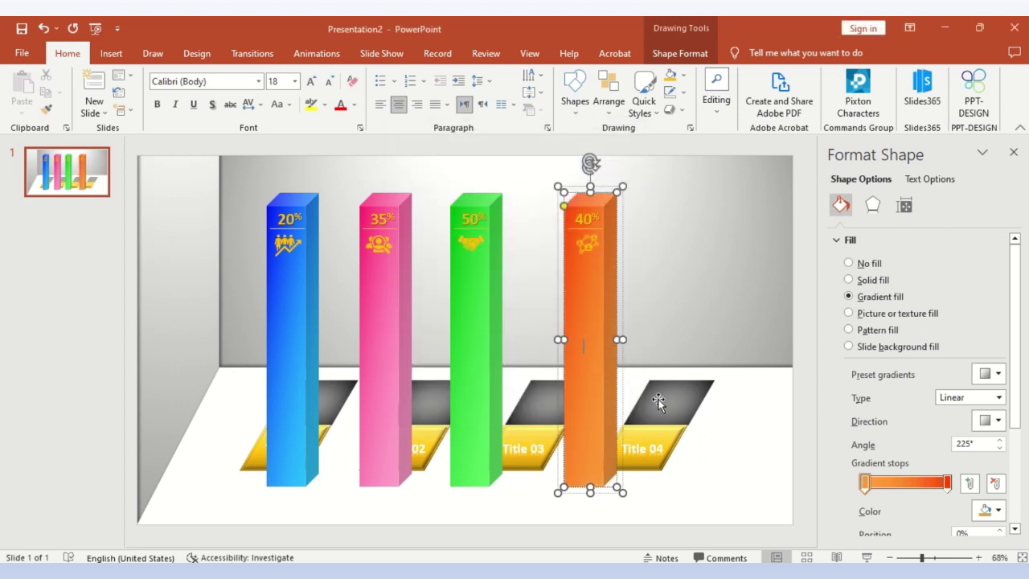
pyautogui.click(709, 470)
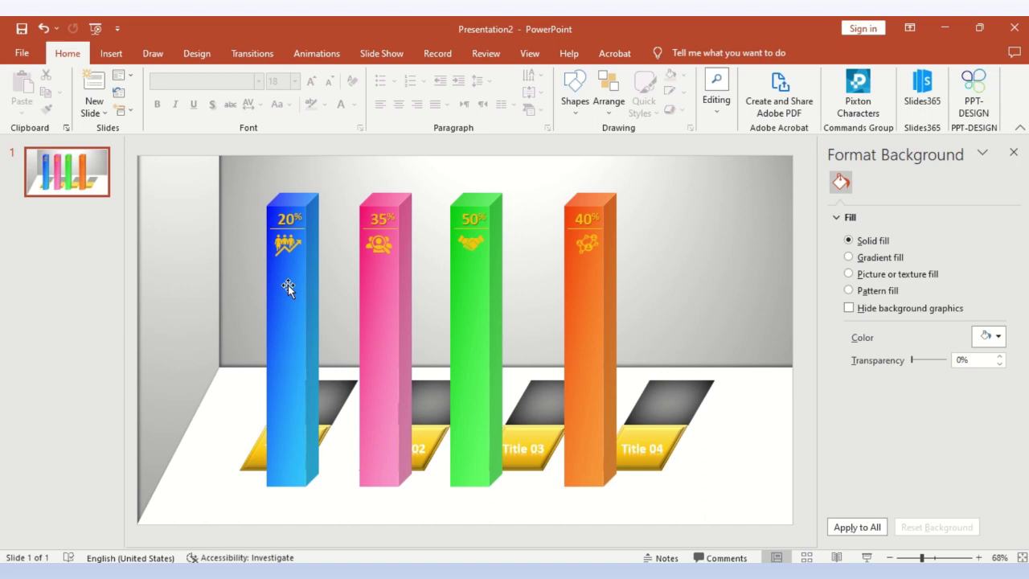
# Place the blue 20% bar over the first floor hole and send it to the back
pyautogui.moveTo(288, 287); pyautogui.dragTo(296, 286)
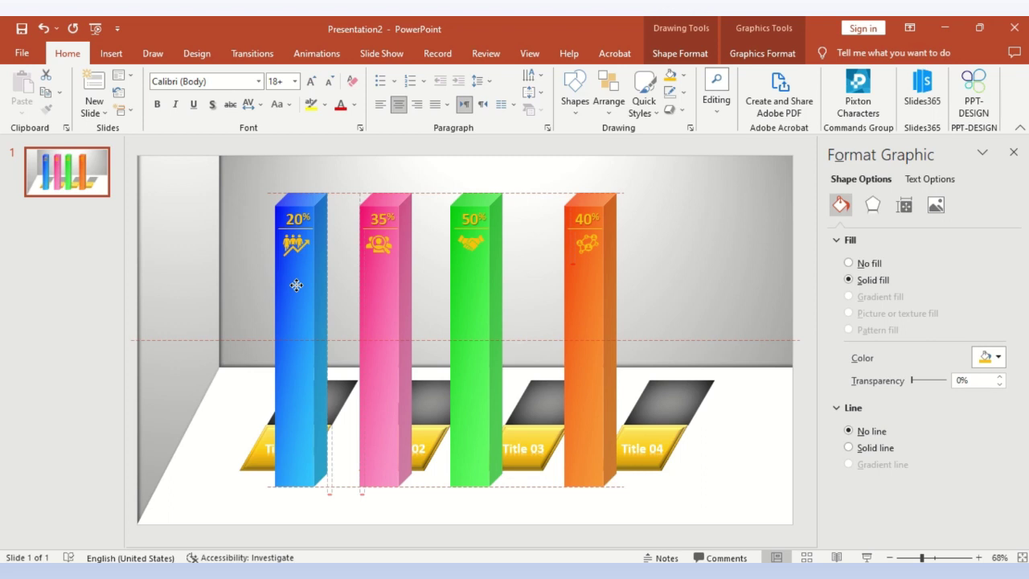
pyautogui.rightClick(297, 285)
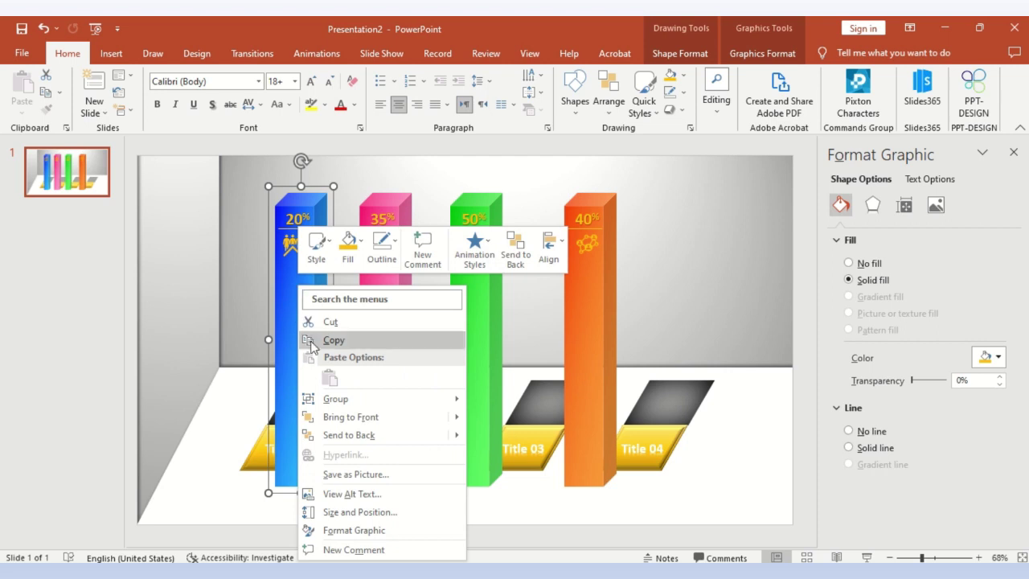
pyautogui.click(395, 434)
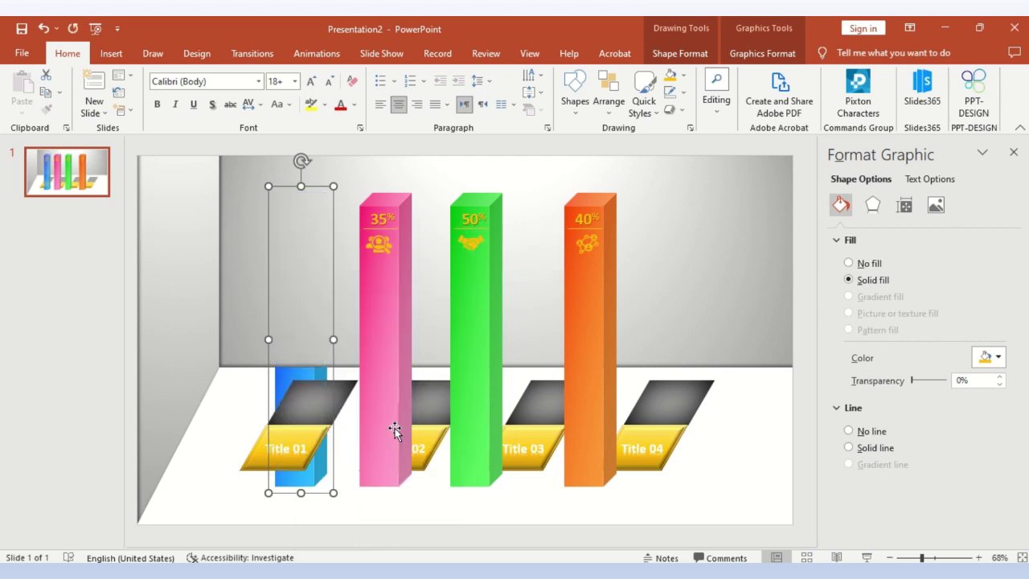
# Send the Title 01 dark hole and then the background picture to the back
pyautogui.click(316, 407)
pyautogui.rightClick(316, 407)
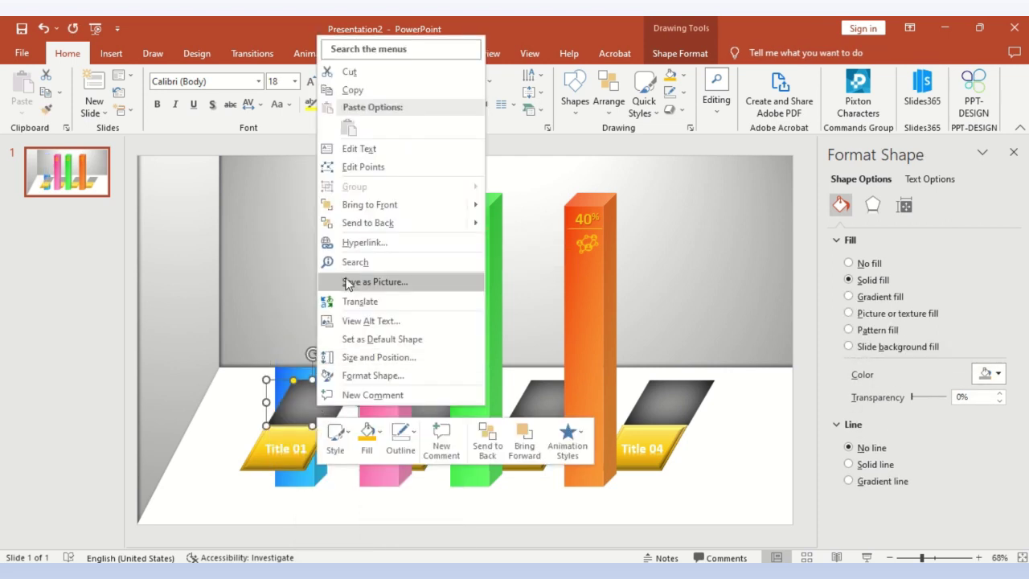
pyautogui.click(363, 224)
pyautogui.click(320, 247)
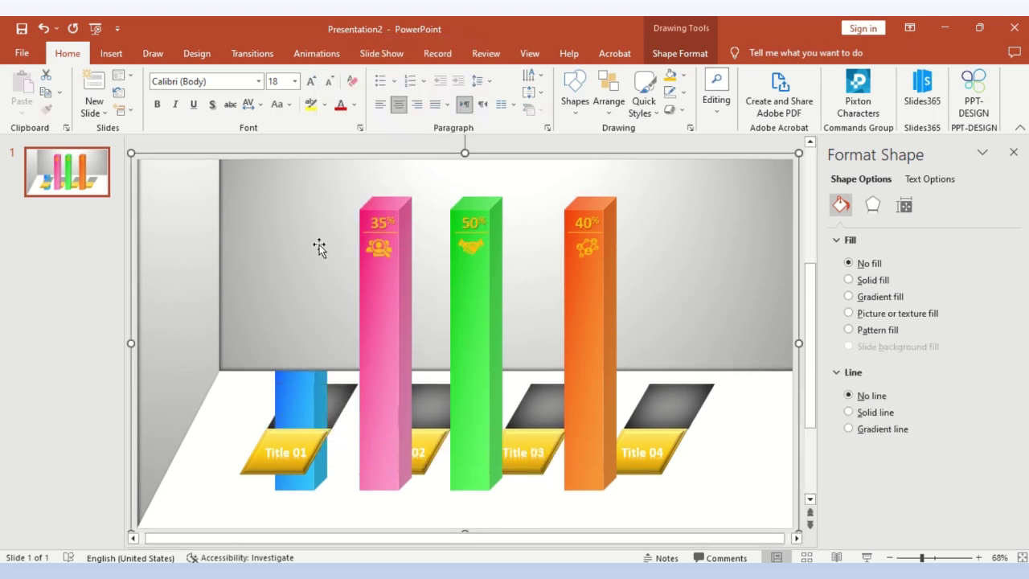
pyautogui.rightClick(319, 250)
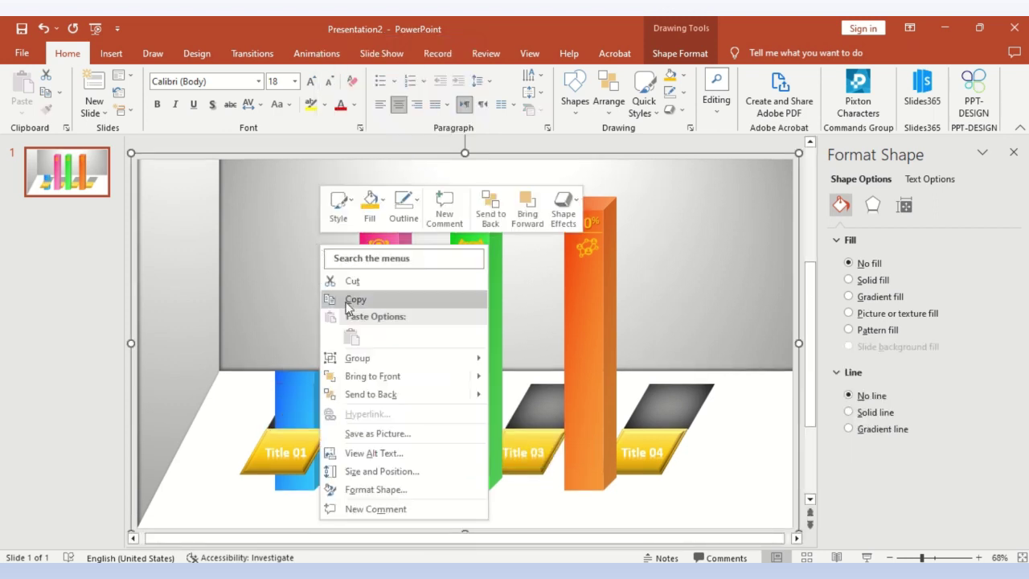
pyautogui.click(373, 396)
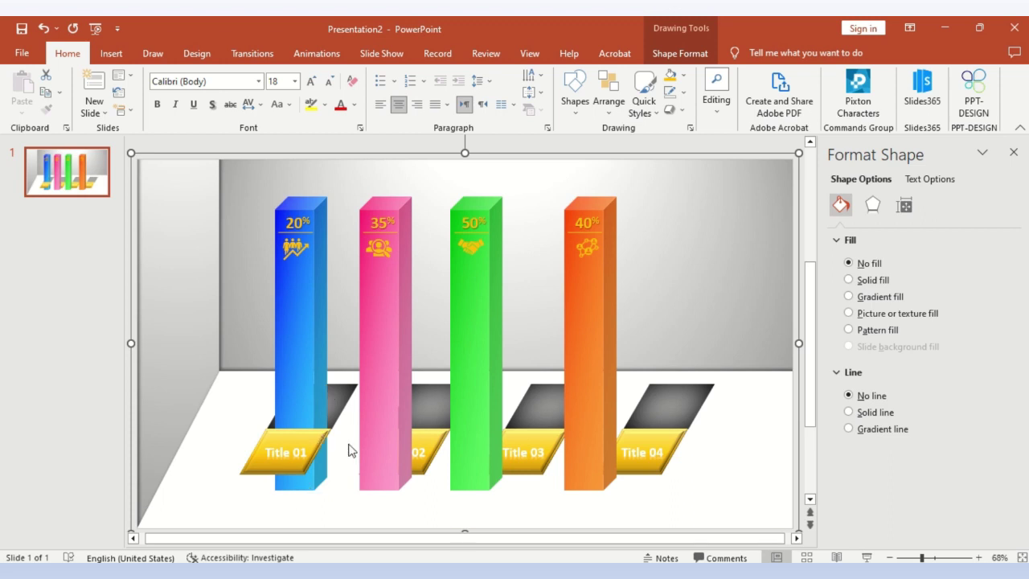
# Move the pink 35%, green and orange bars right, over the second, third and fourth holes
pyautogui.moveTo(389, 415); pyautogui.dragTo(420, 411)
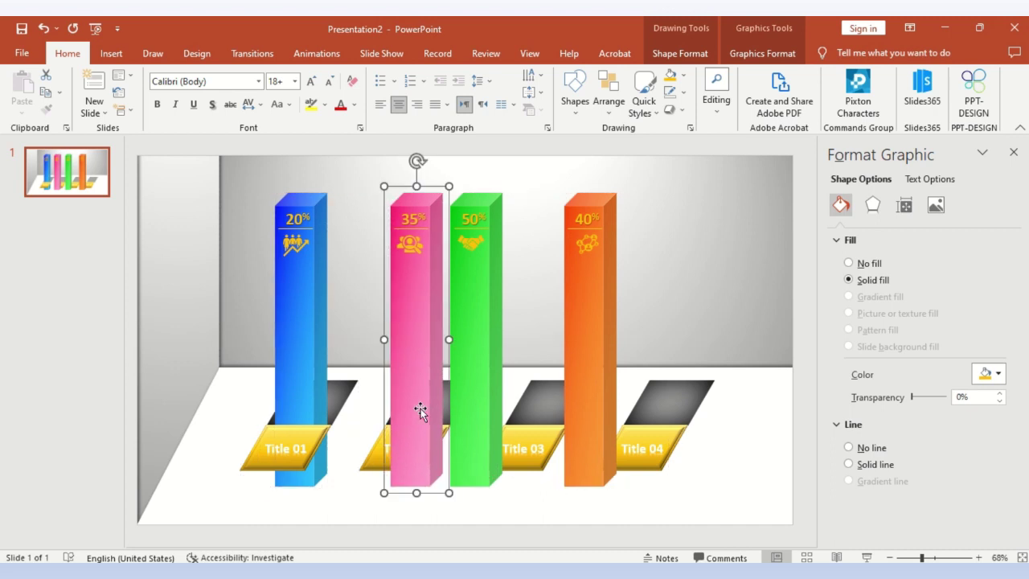
pyautogui.moveTo(487, 387); pyautogui.dragTo(534, 384)
pyautogui.moveTo(606, 361); pyautogui.dragTo(678, 359)
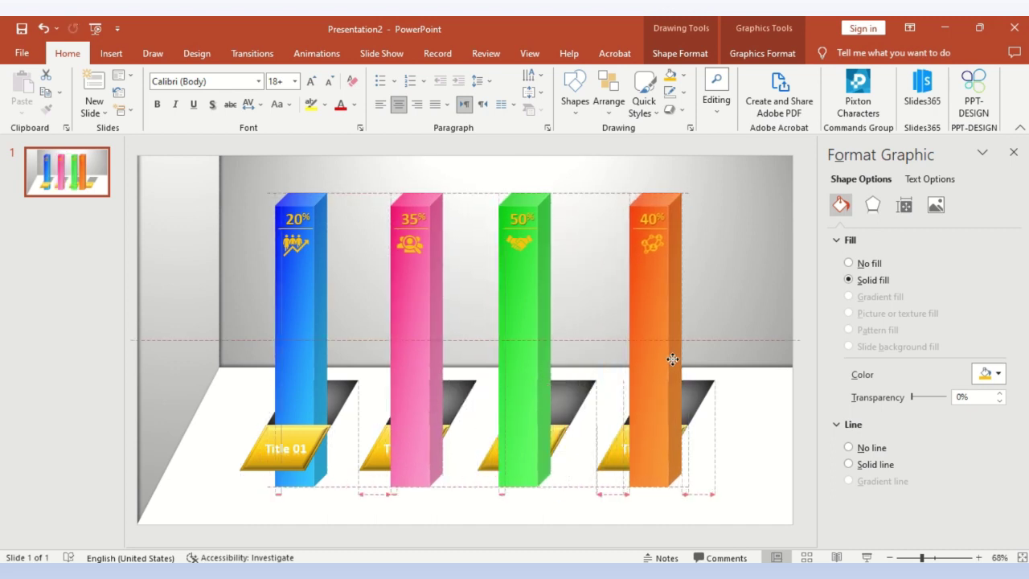
pyautogui.moveTo(678, 359); pyautogui.dragTo(671, 361)
pyautogui.moveTo(533, 356); pyautogui.dragTo(542, 349)
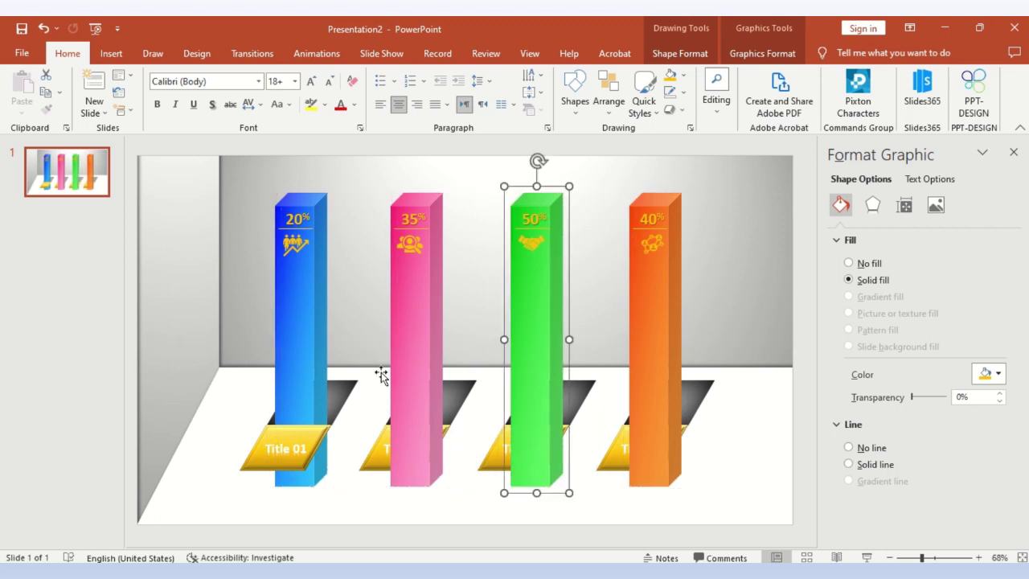
pyautogui.moveTo(411, 370); pyautogui.dragTo(414, 371)
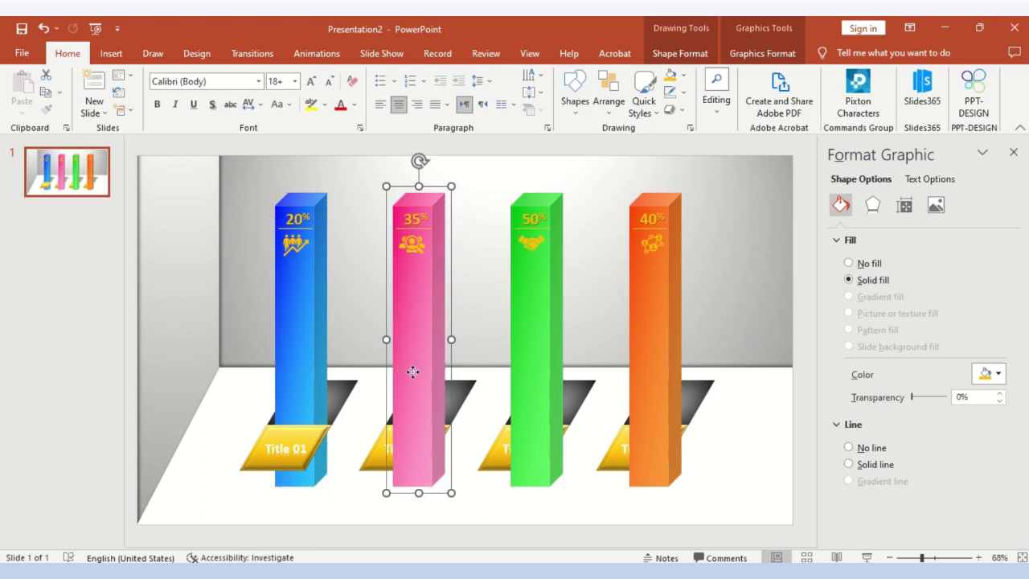
# Restack the pink bar: send it back, then put the background and Title 02 hole behind it
pyautogui.rightClick(412, 371)
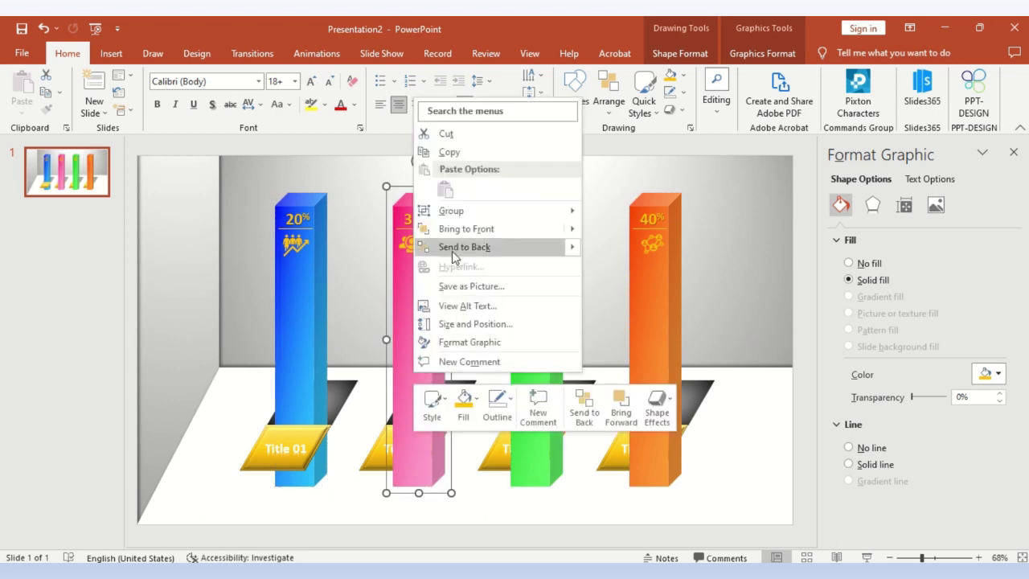
pyautogui.moveTo(570, 246)
pyautogui.click(619, 266)
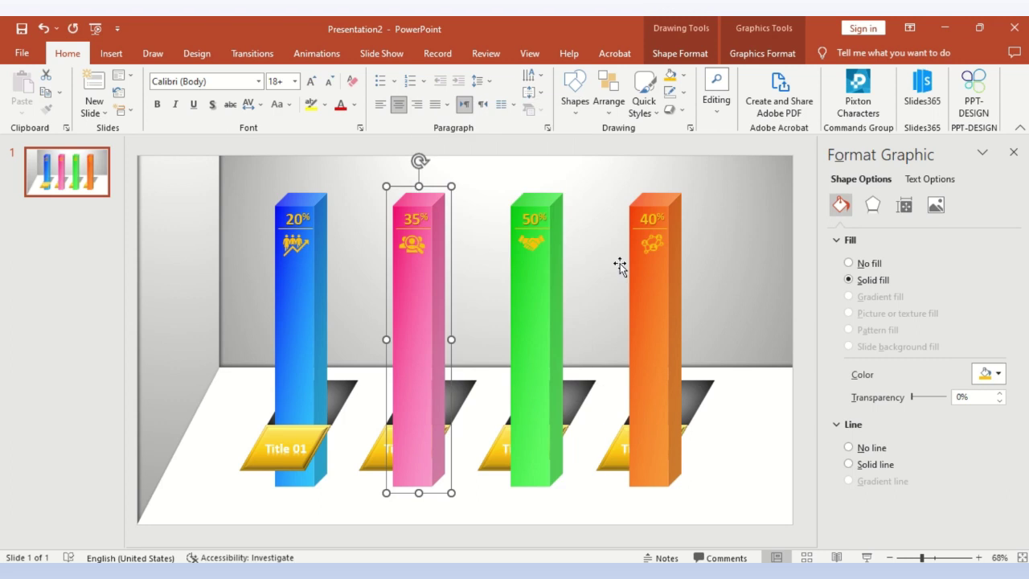
pyautogui.rightClick(423, 310)
pyautogui.click(476, 184)
pyautogui.rightClick(375, 196)
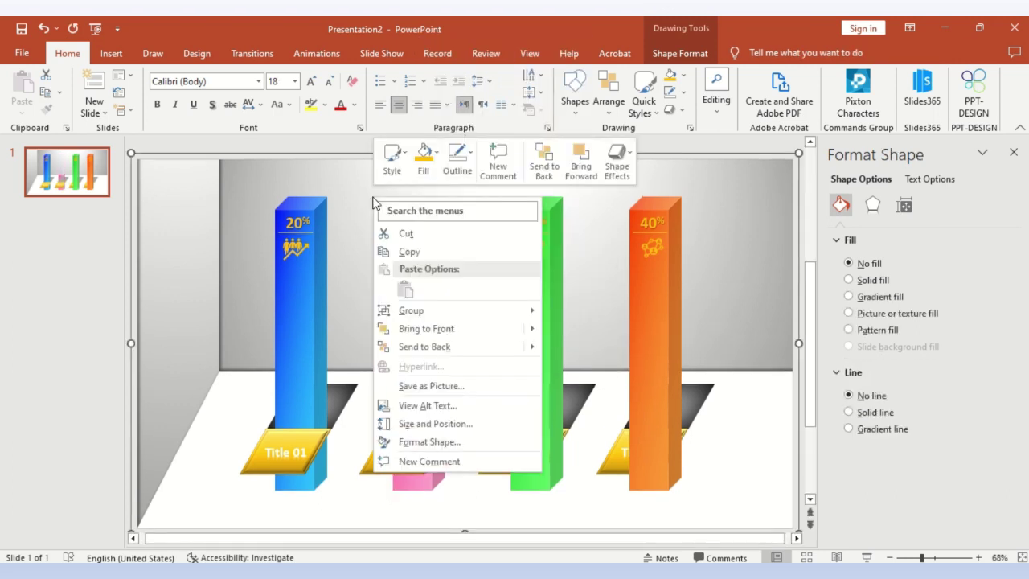
pyautogui.click(434, 347)
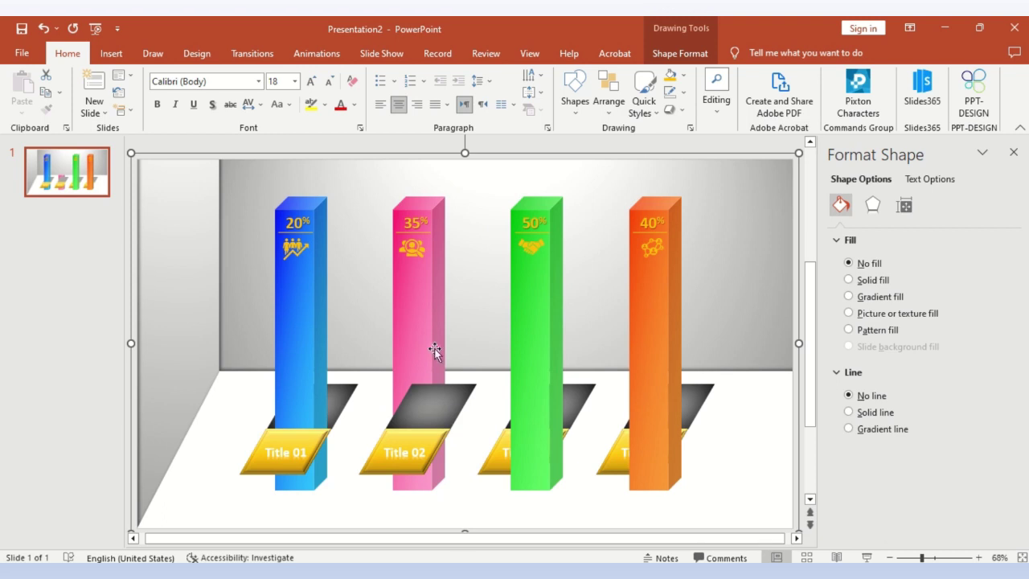
pyautogui.click(424, 418)
pyautogui.rightClick(427, 409)
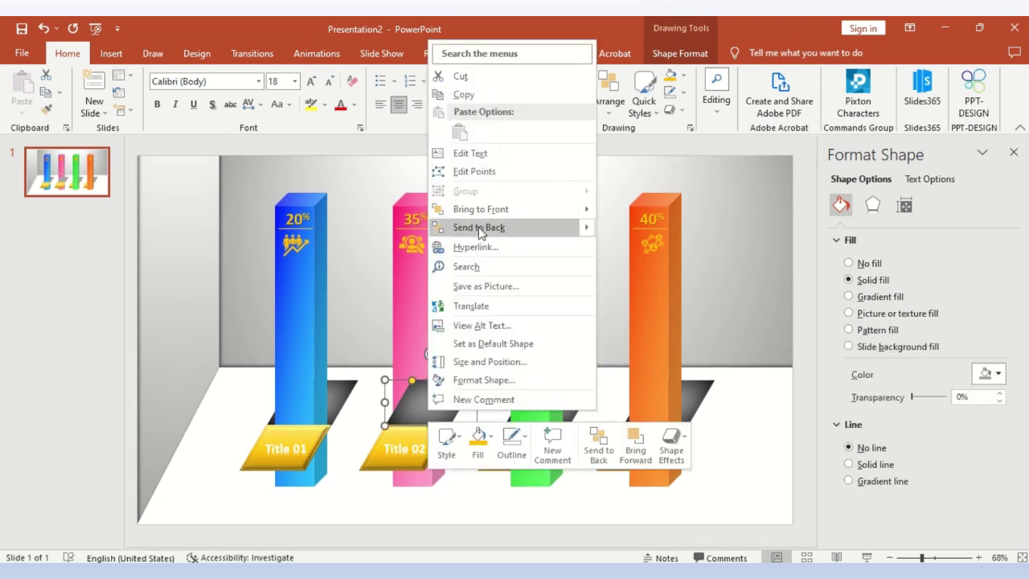
pyautogui.click(478, 227)
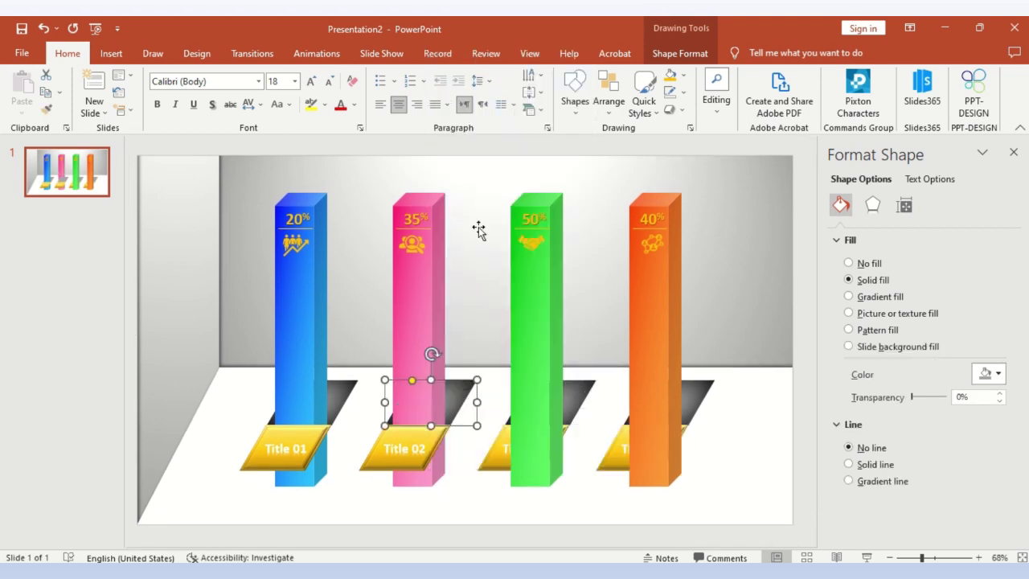
# Send the green 50% bar to the back and layer the grey wall behind it
pyautogui.click(537, 392)
pyautogui.rightClick(537, 393)
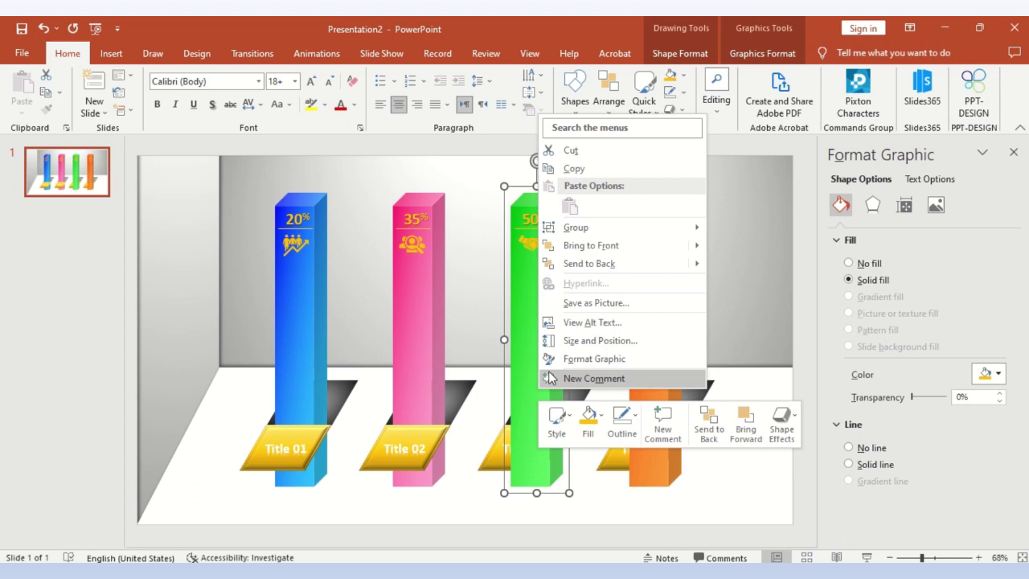
pyautogui.click(611, 267)
pyautogui.click(591, 295)
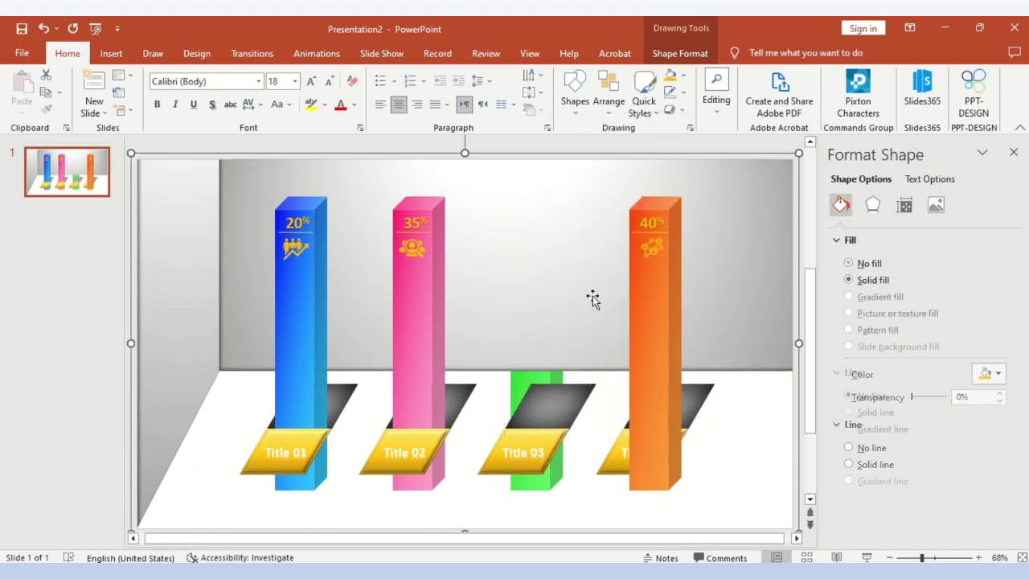
pyautogui.rightClick(592, 295)
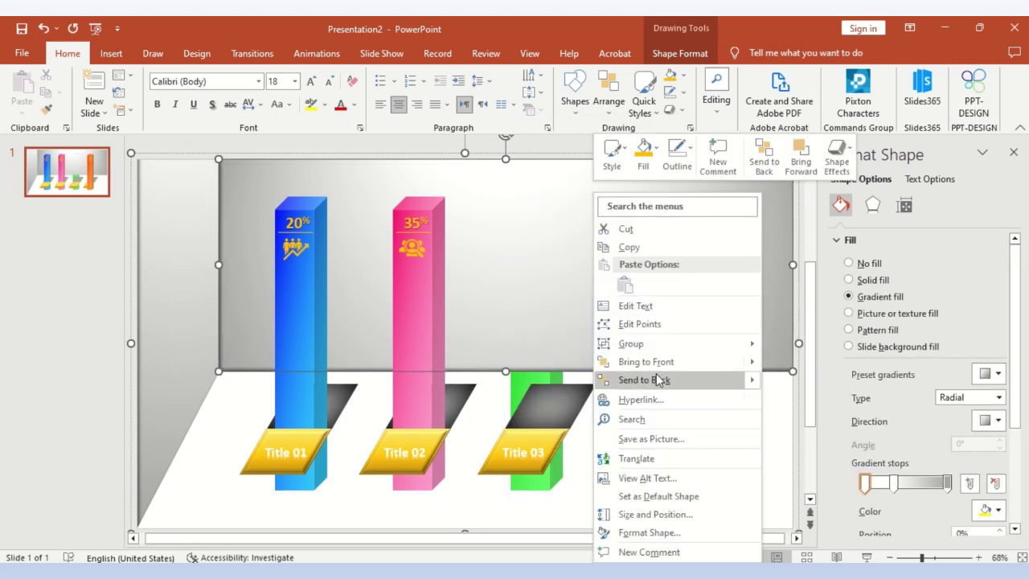
pyautogui.click(656, 378)
pyautogui.rightClick(593, 296)
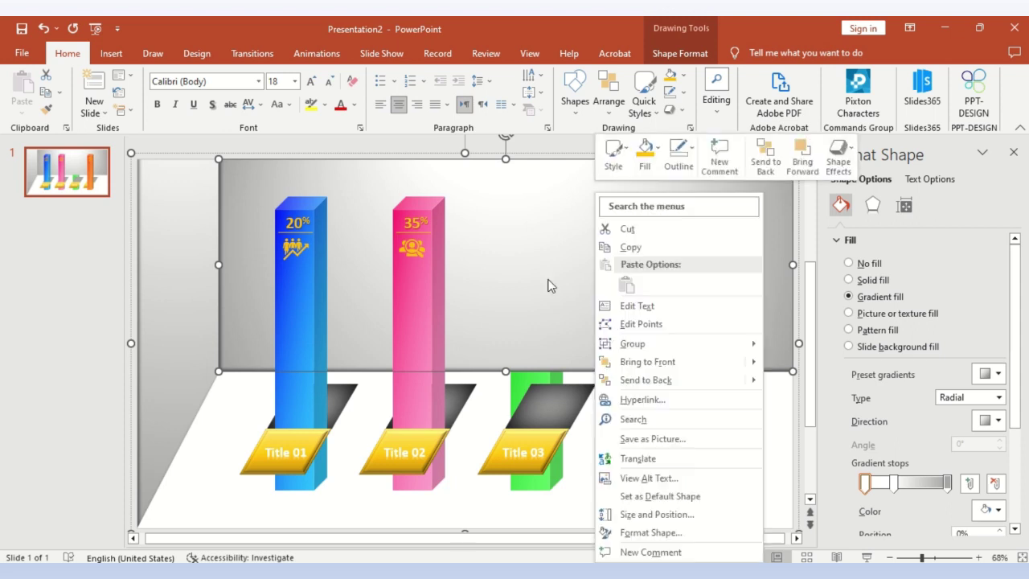
pyautogui.click(626, 382)
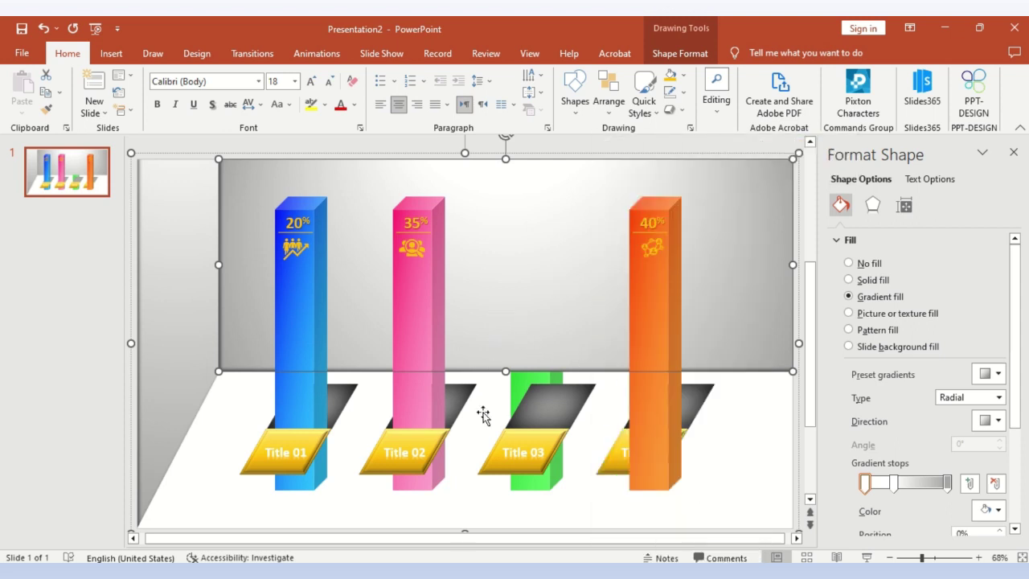
pyautogui.click(480, 447)
pyautogui.click(494, 287)
pyautogui.rightClick(495, 291)
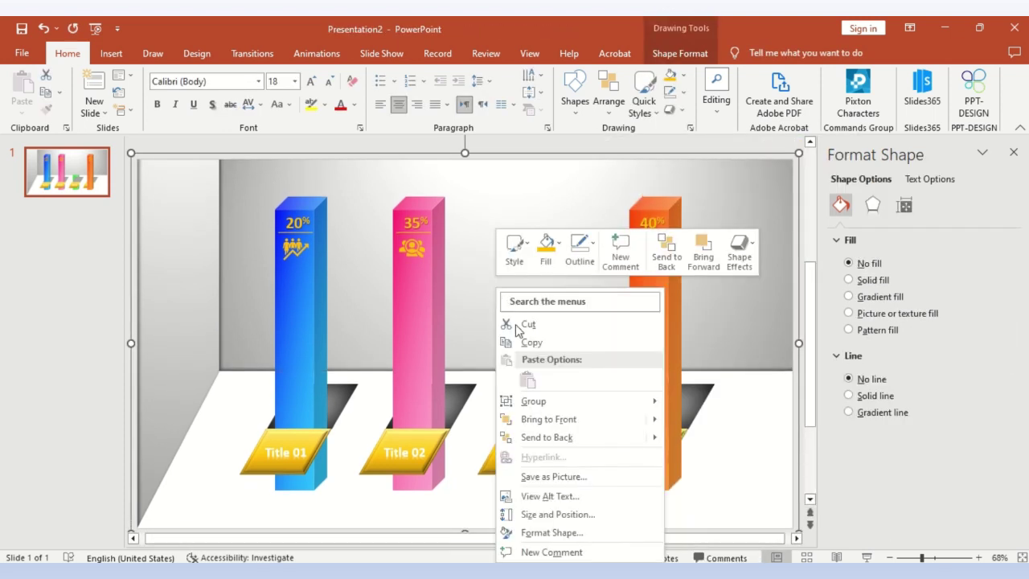
pyautogui.click(549, 439)
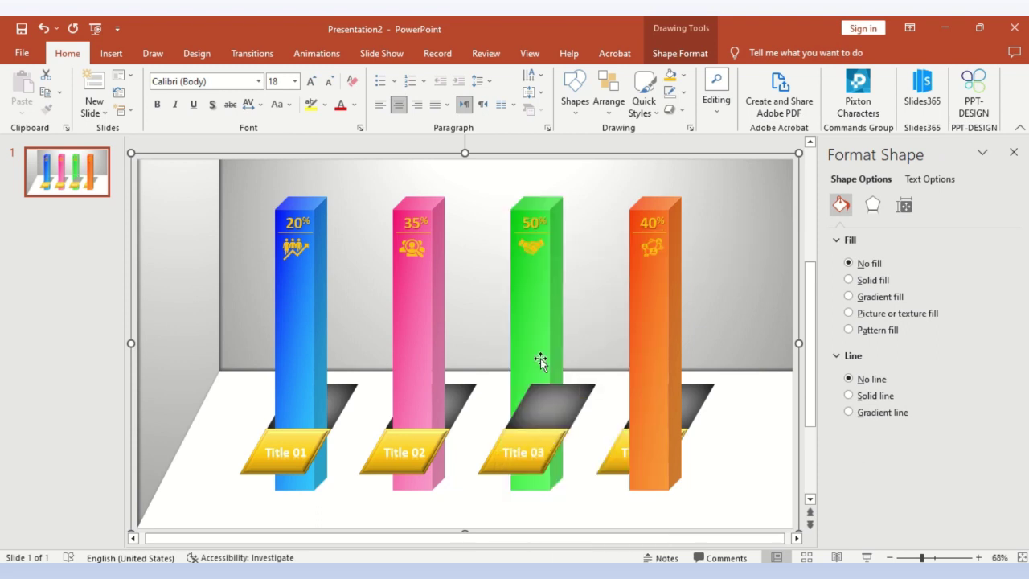
# Send the dark hole under the green bar to the back
pyautogui.click(536, 411)
pyautogui.rightClick(537, 406)
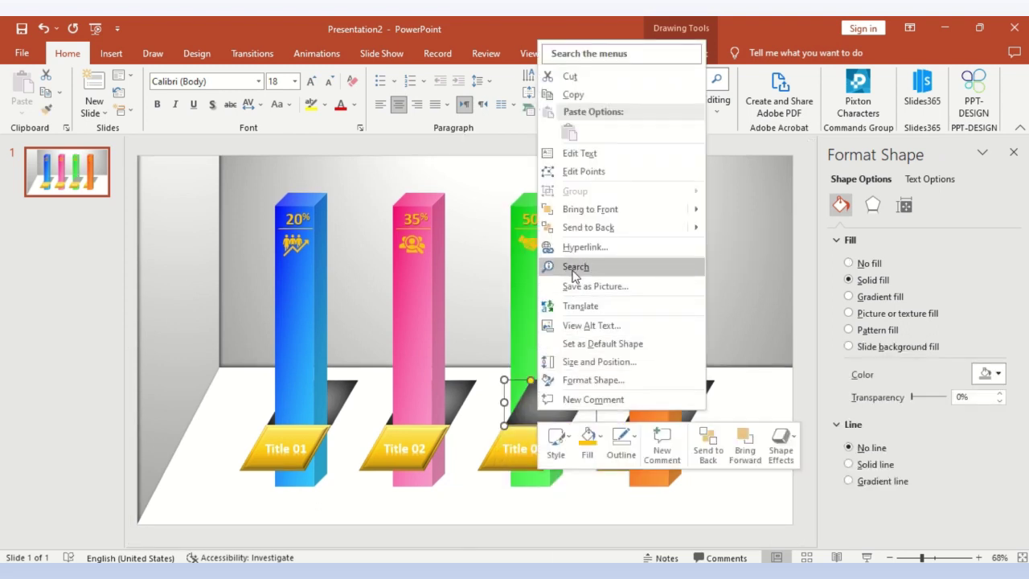
pyautogui.click(591, 229)
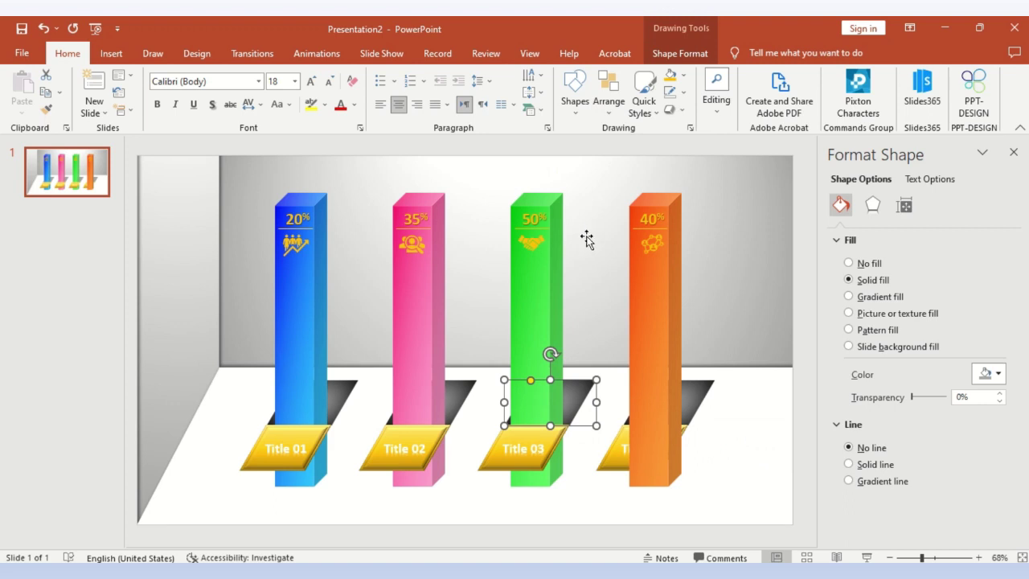
# Send the orange 40% bar, the background shape and the orange bar's floor hole to the back in turn
pyautogui.click(651, 372)
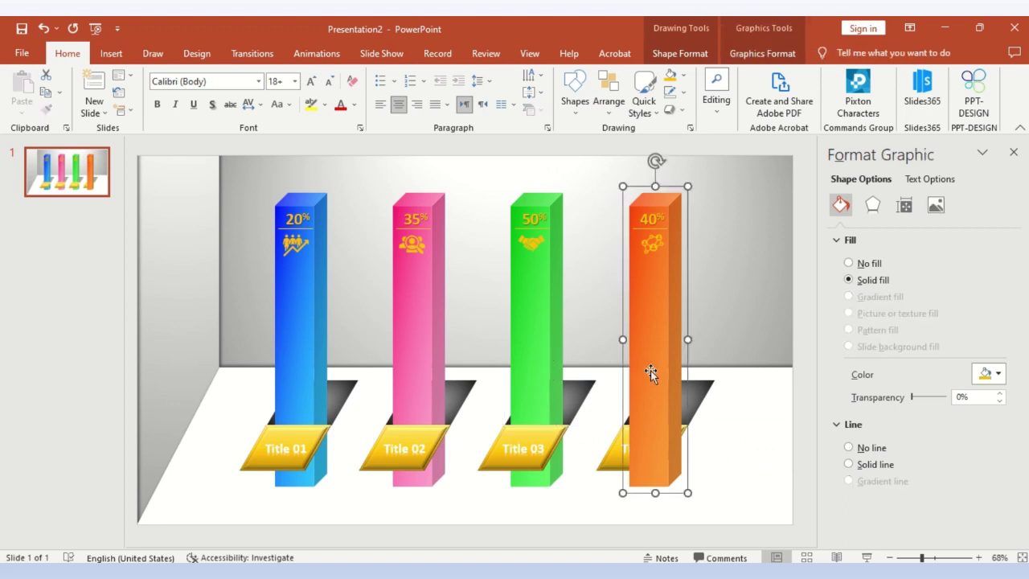
pyautogui.rightClick(651, 372)
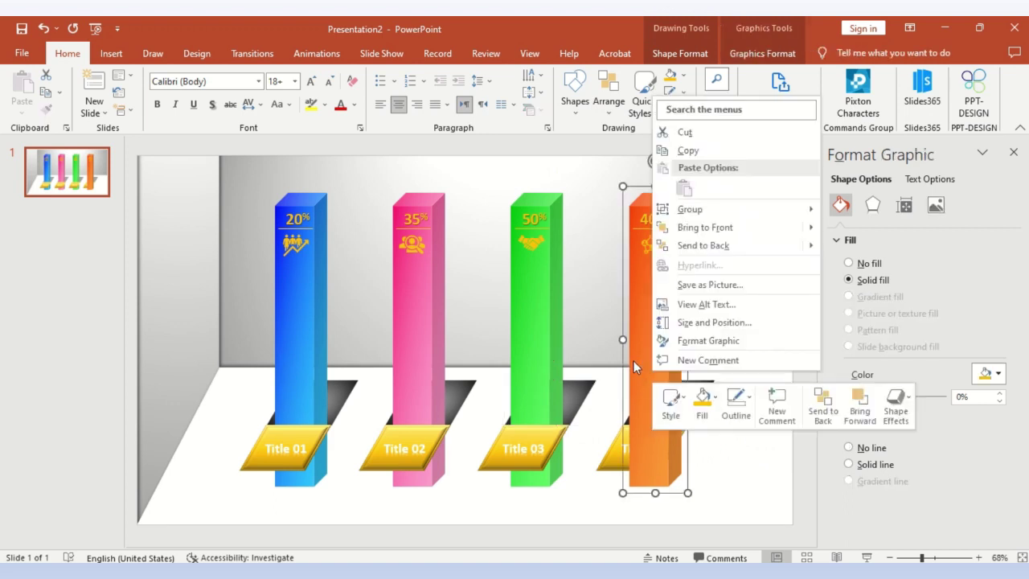
pyautogui.click(726, 246)
pyautogui.click(753, 250)
pyautogui.rightClick(753, 250)
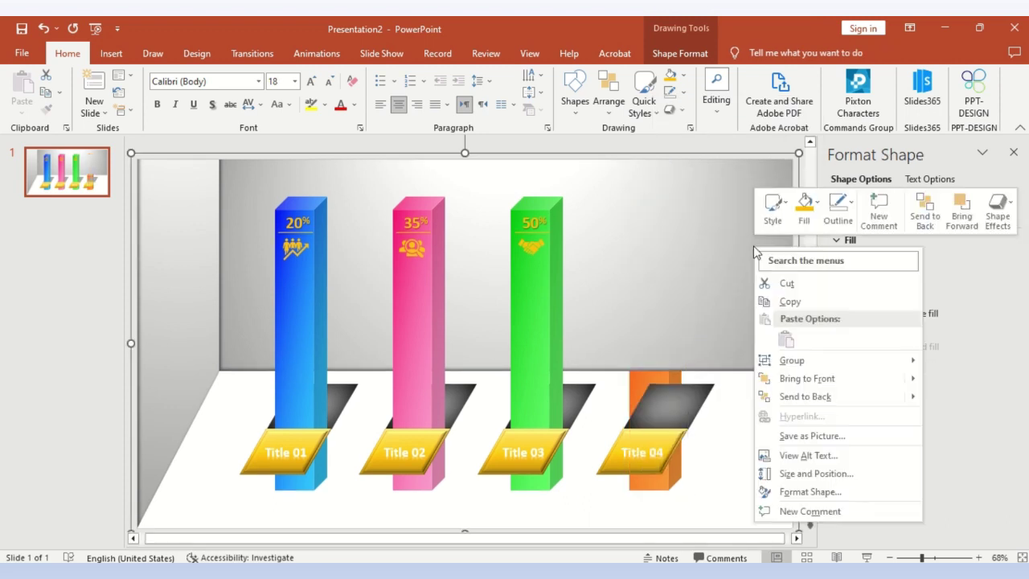
pyautogui.click(825, 402)
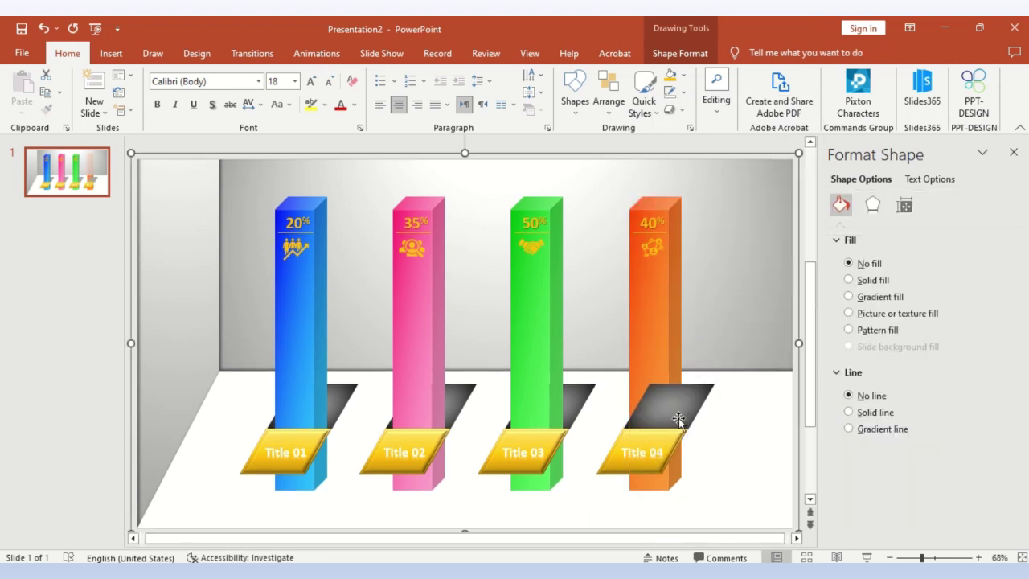
pyautogui.click(655, 418)
pyautogui.rightClick(655, 418)
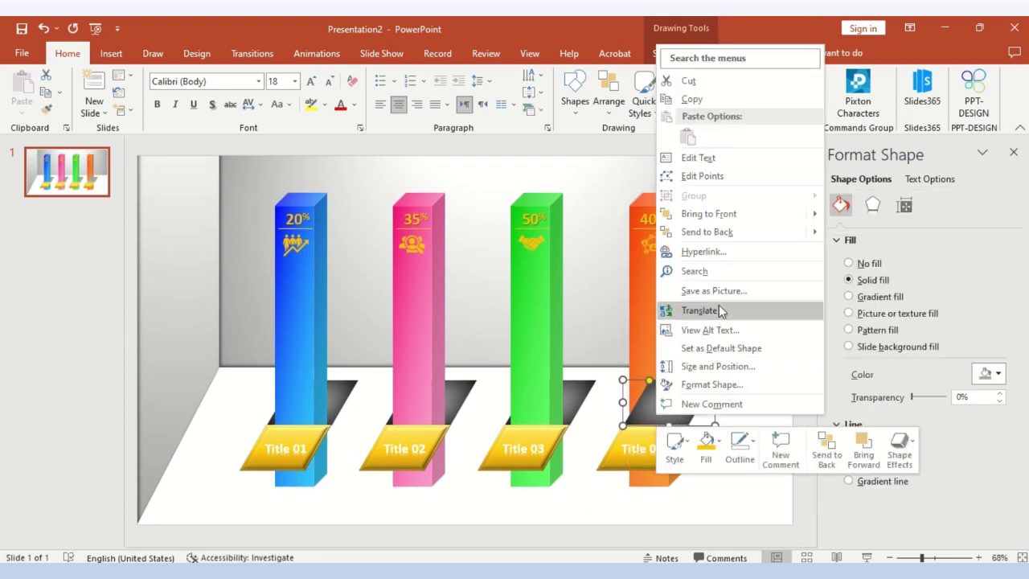
pyautogui.click(724, 232)
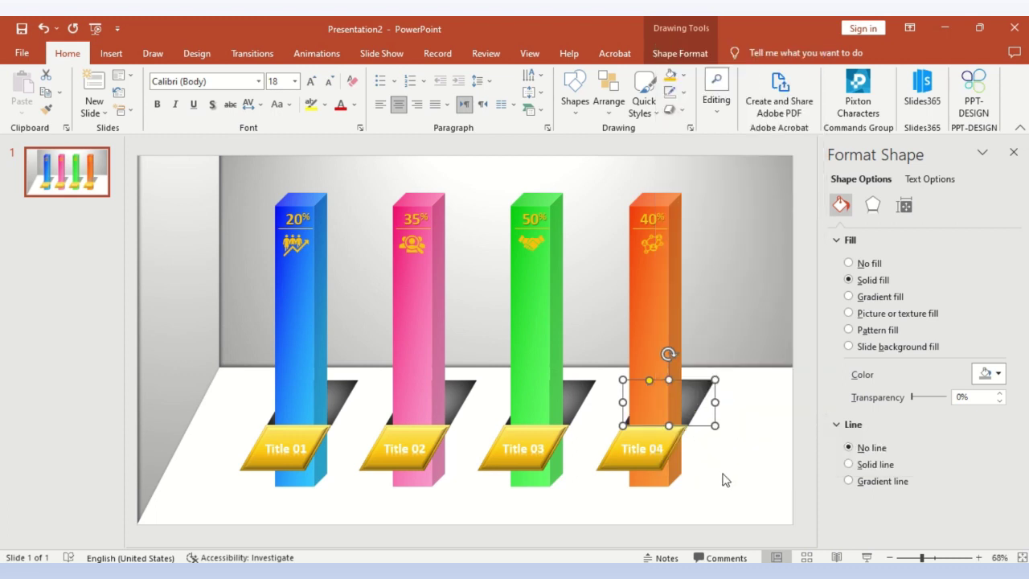
pyautogui.click(725, 480)
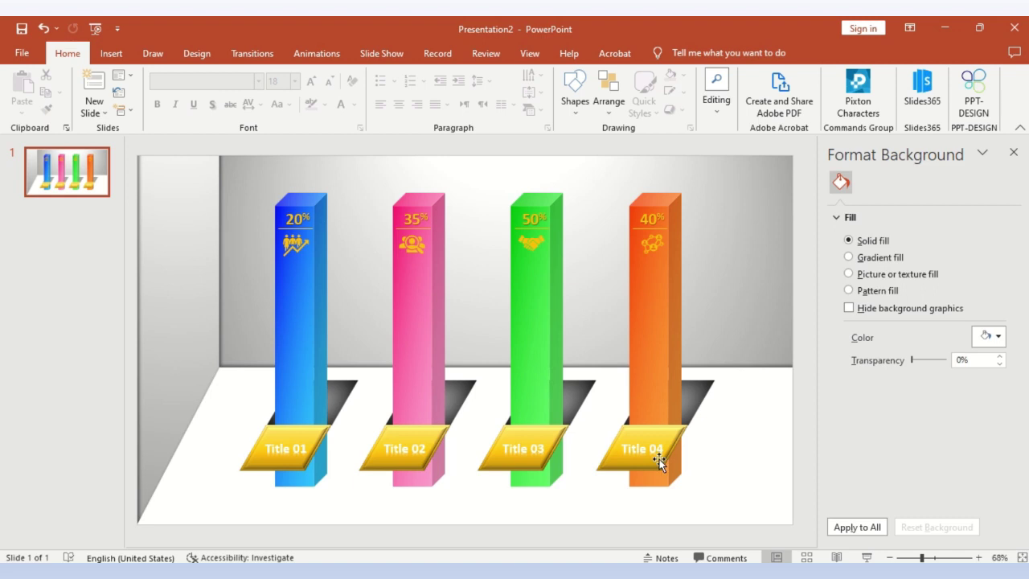
# Draw a wide rectangle across the lower part of the slide
pyautogui.click(112, 56)
pyautogui.click(242, 92)
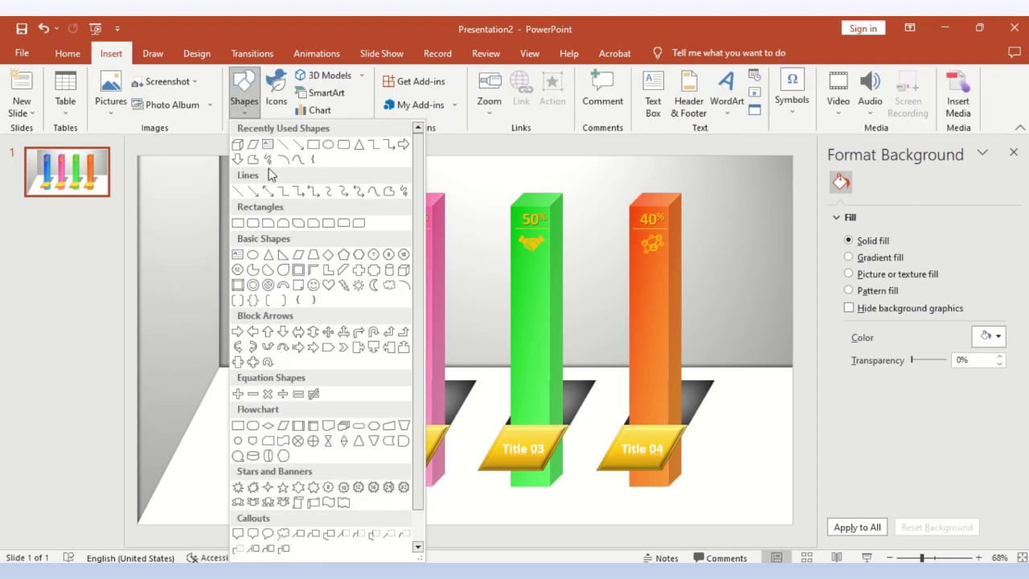
pyautogui.click(313, 145)
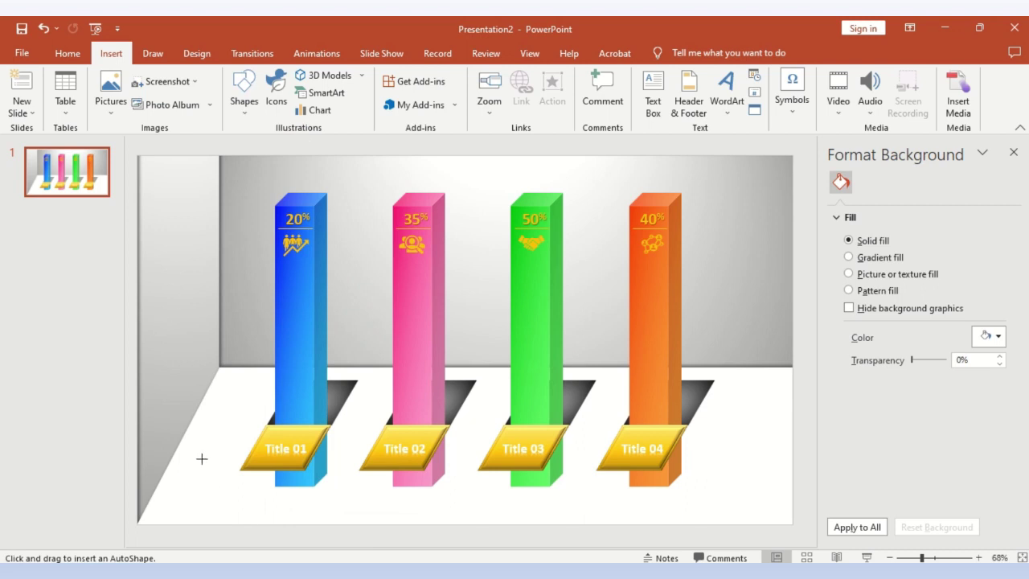
pyautogui.moveTo(206, 426)
pyautogui.mouseDown()
pyautogui.moveTo(765, 508)
pyautogui.moveTo(804, 526)
pyautogui.mouseUp()
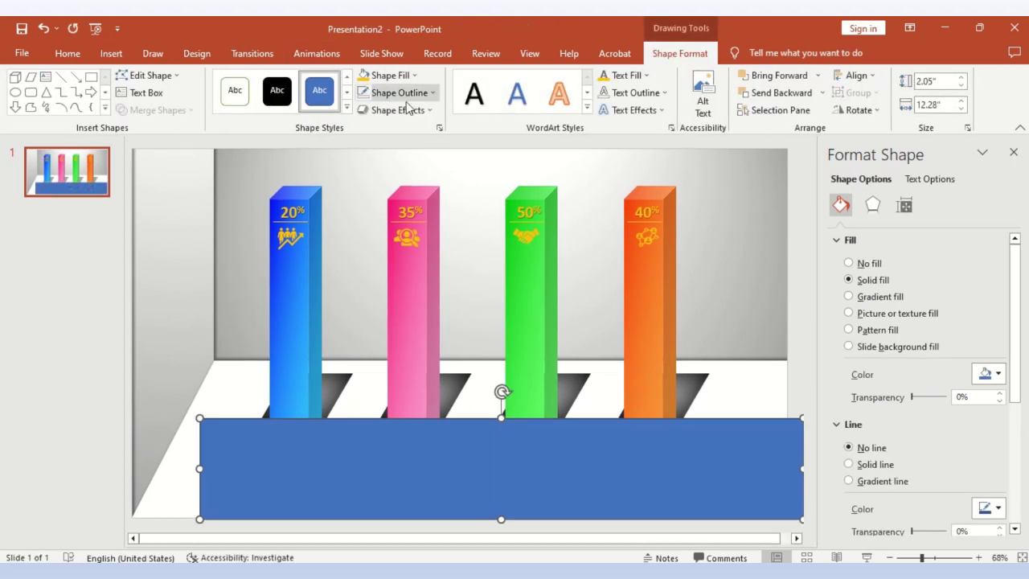
# Give the rectangle no outline and a white fill
pyautogui.click(408, 109)
pyautogui.click(399, 92)
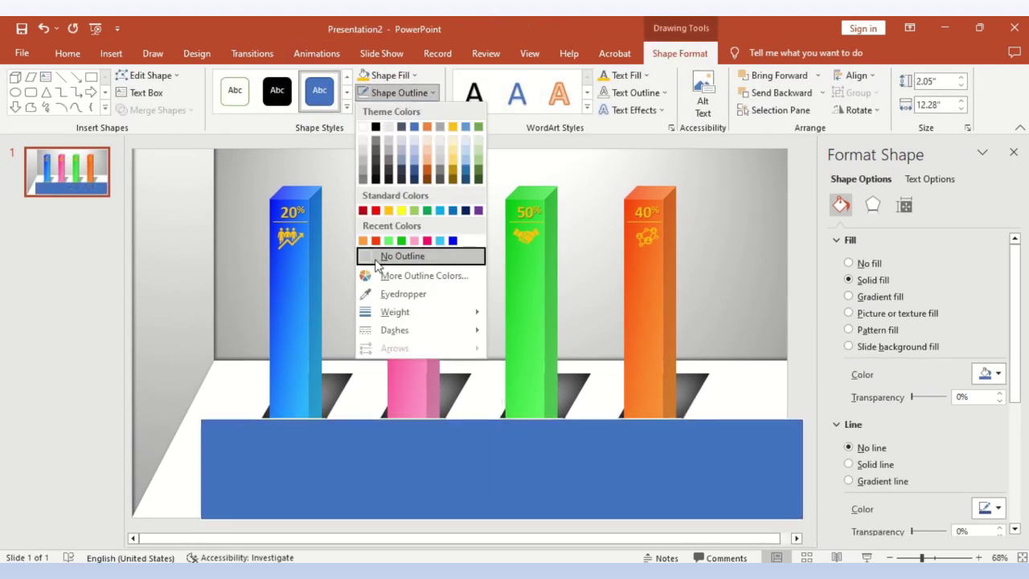
pyautogui.click(378, 255)
pyautogui.click(406, 77)
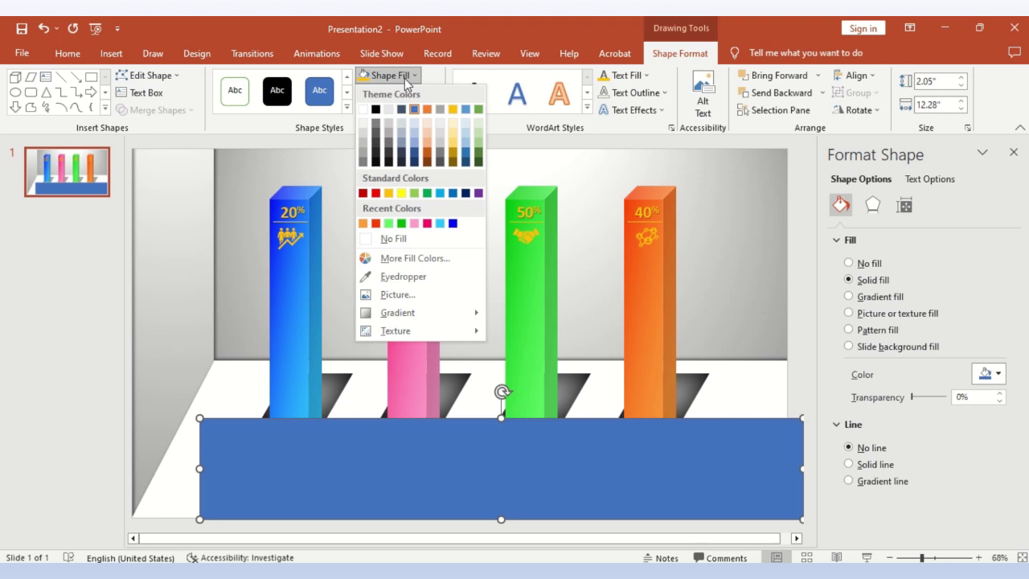
pyautogui.click(364, 109)
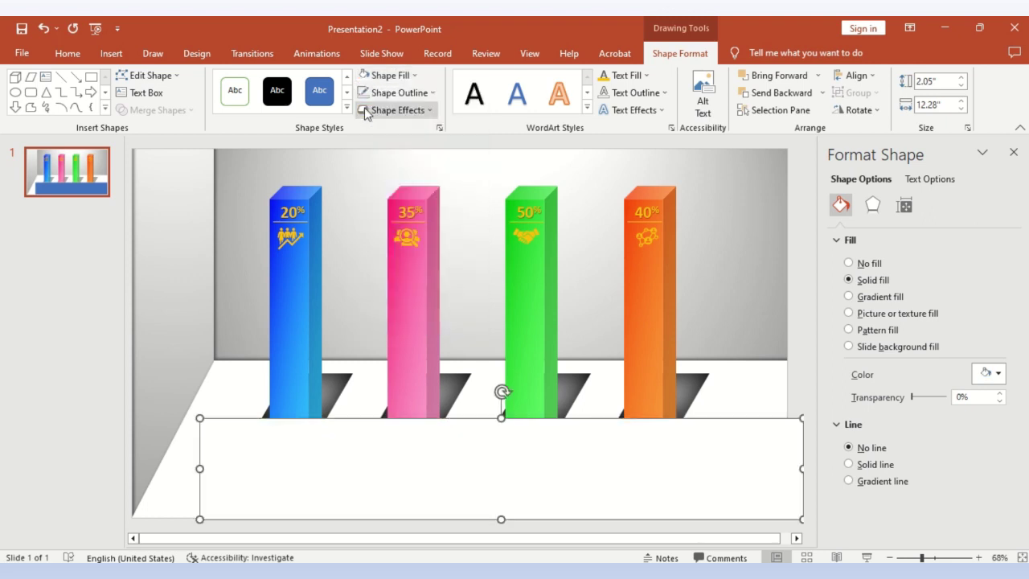
# Send the white rectangle backward past Title 04, 03 and 02 until it sits behind all bars and titles
pyautogui.rightClick(229, 475)
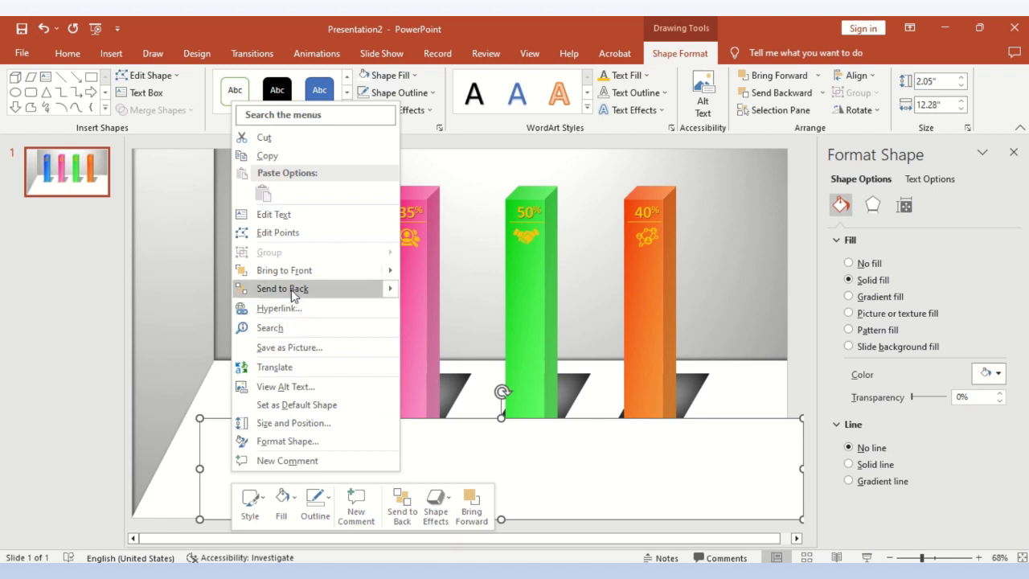
pyautogui.click(291, 296)
pyautogui.rightClick(251, 459)
pyautogui.moveTo(412, 277)
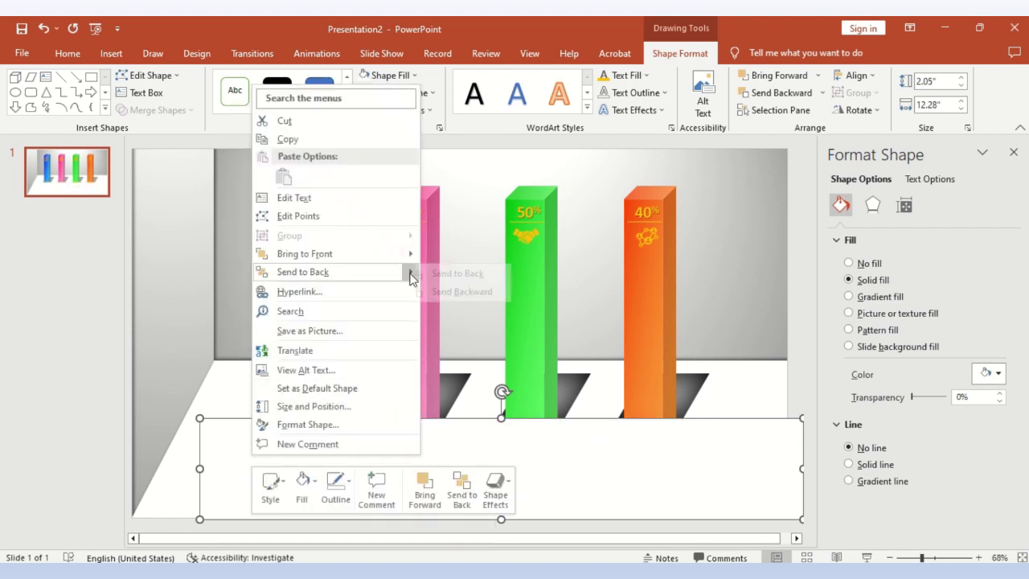
pyautogui.click(458, 294)
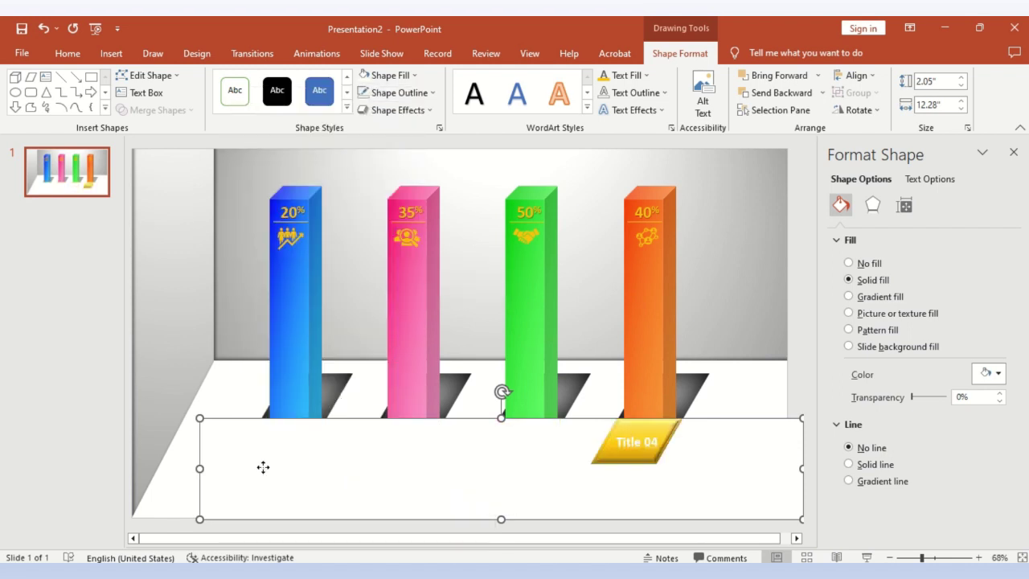
pyautogui.rightClick(263, 467)
pyautogui.moveTo(421, 282)
pyautogui.click(470, 306)
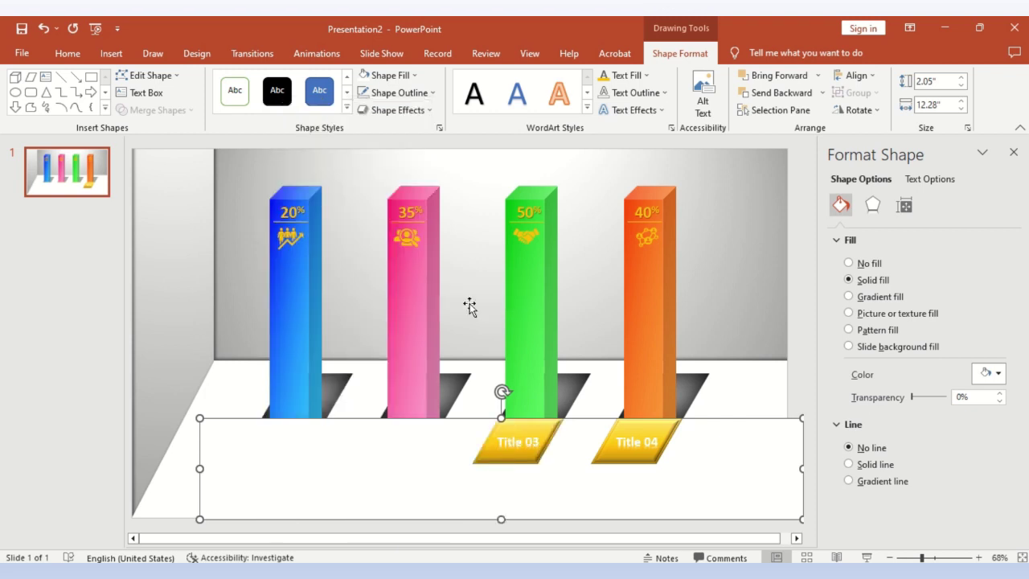
pyautogui.rightClick(250, 486)
pyautogui.moveTo(404, 311)
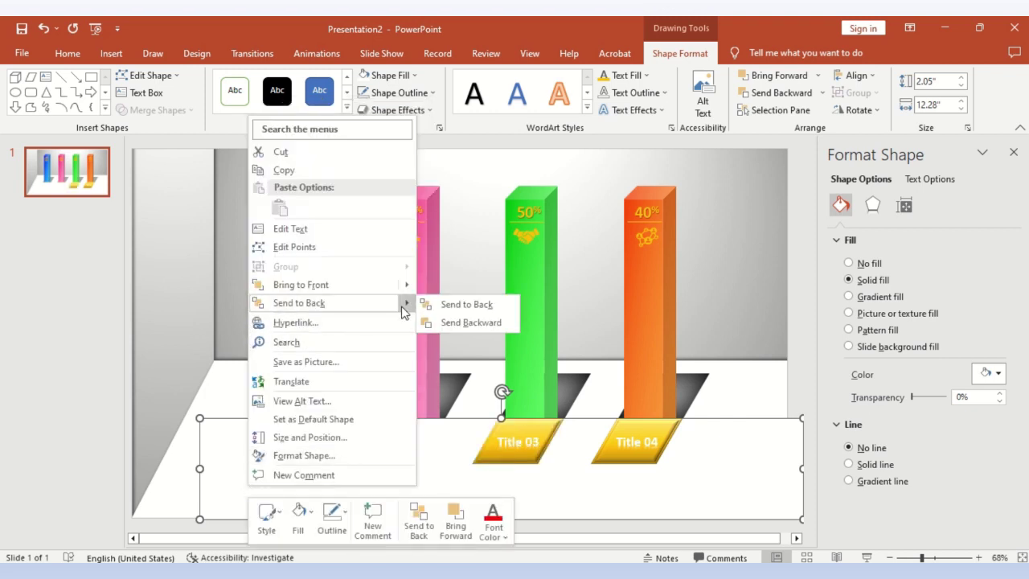
pyautogui.click(467, 322)
pyautogui.rightClick(270, 497)
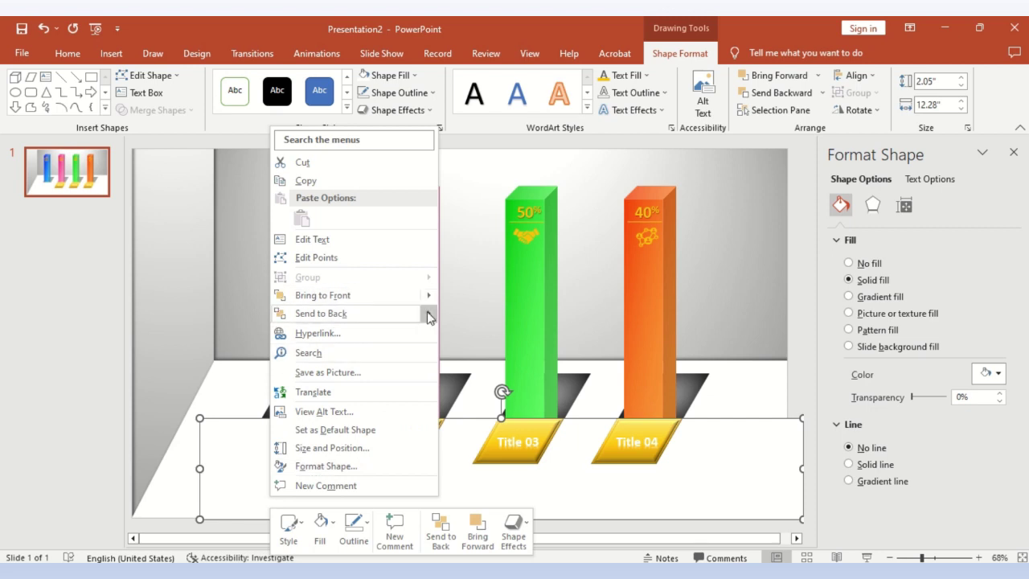
pyautogui.click(474, 333)
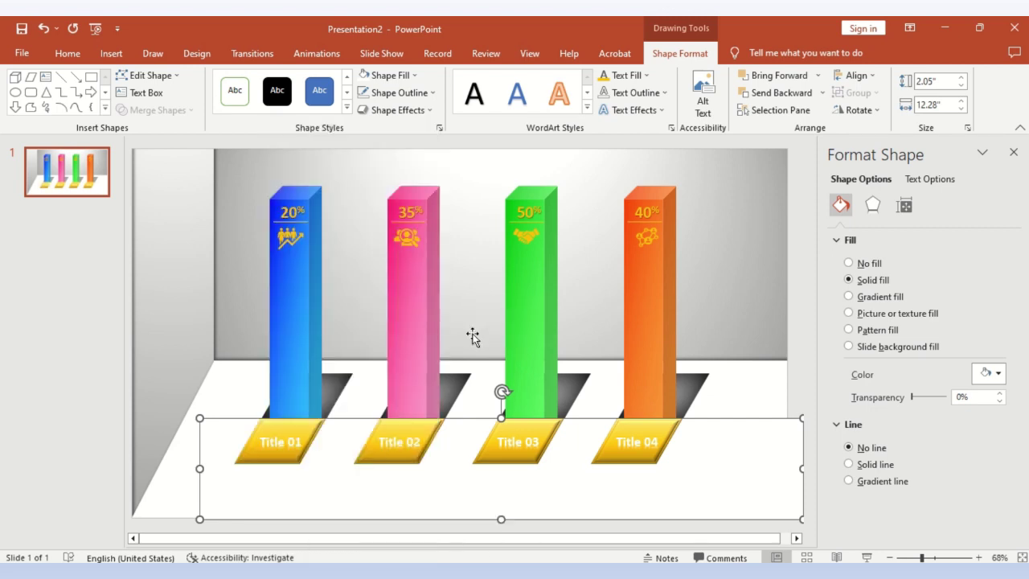
# Select the blue, pink, green and orange bars together and nudge them down below the floor
pyautogui.click(225, 401)
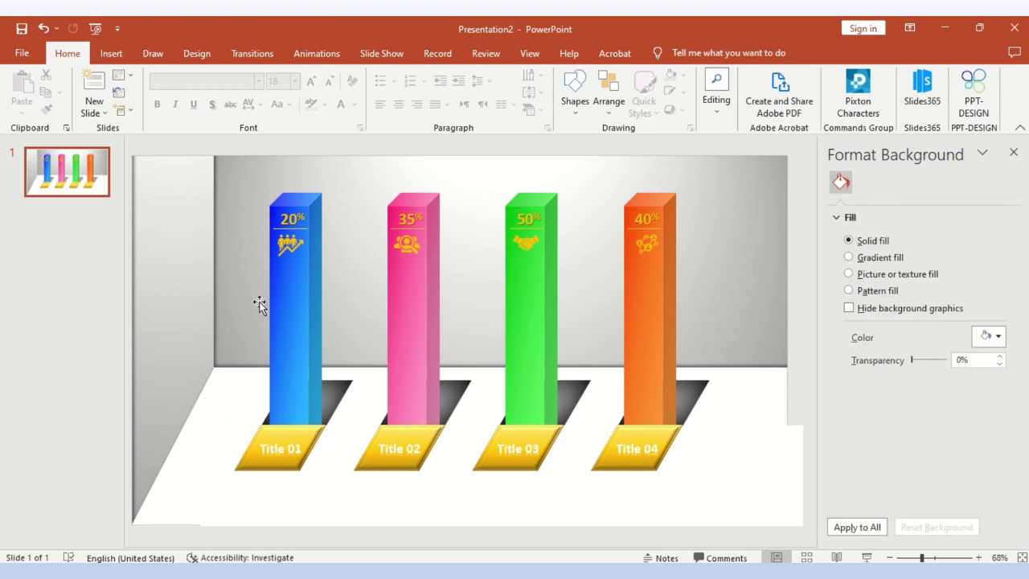
pyautogui.click(319, 280)
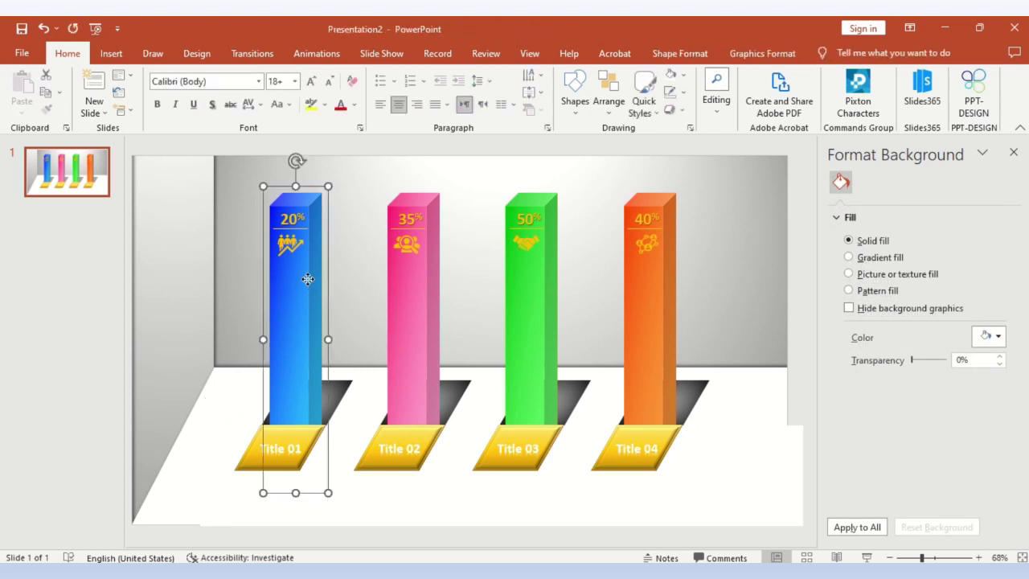
pyautogui.keyDown('shift'); pyautogui.click(395, 290); pyautogui.keyUp('shift')
pyautogui.keyDown('shift'); pyautogui.click(552, 295); pyautogui.keyUp('shift')
pyautogui.keyDown('shift'); pyautogui.click(648, 287); pyautogui.keyUp('shift')
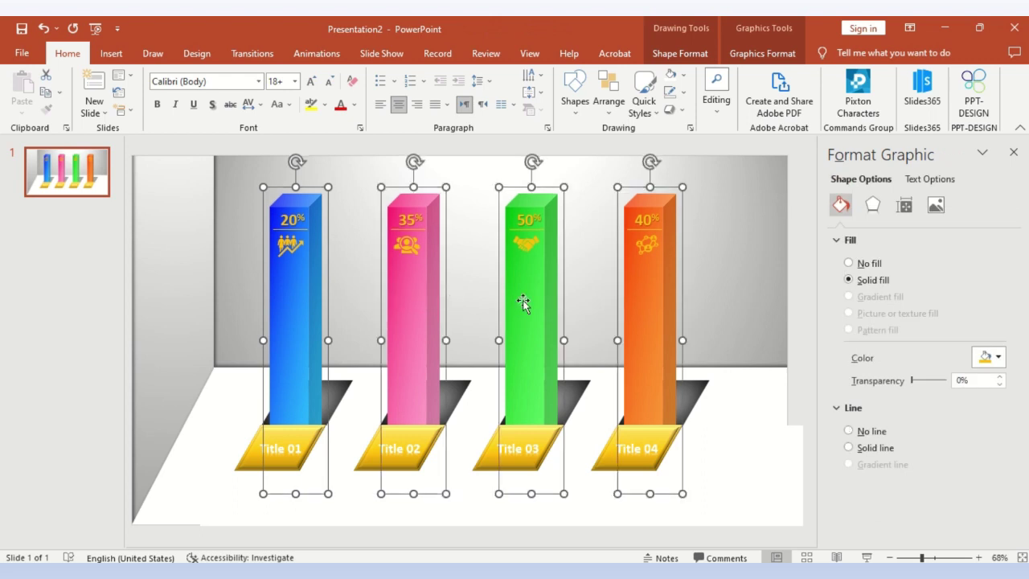
pyautogui.press('Down')
pyautogui.press('Down')
pyautogui.press('Down')
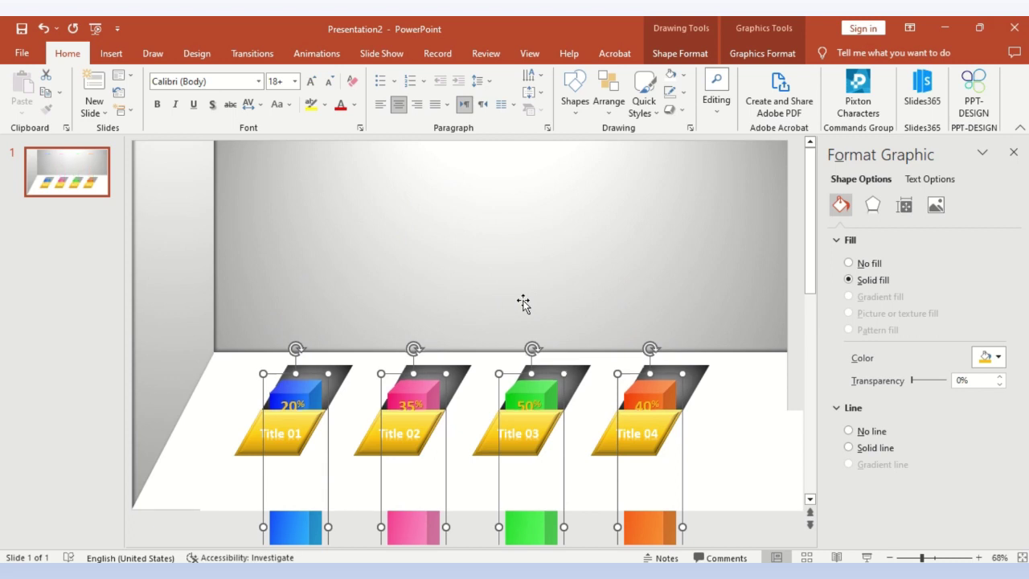
pyautogui.press('Down')
pyautogui.press('Down')
pyautogui.press('Down')
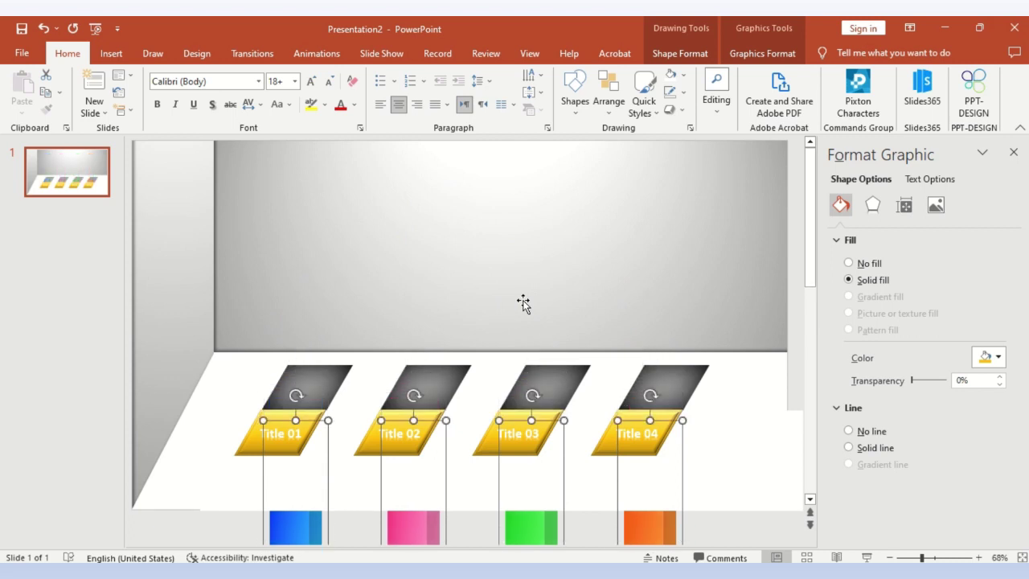
# Raise the Title 01, 02, 03 and 04 plates onto their dark holes, aligned in one row
pyautogui.click(212, 390)
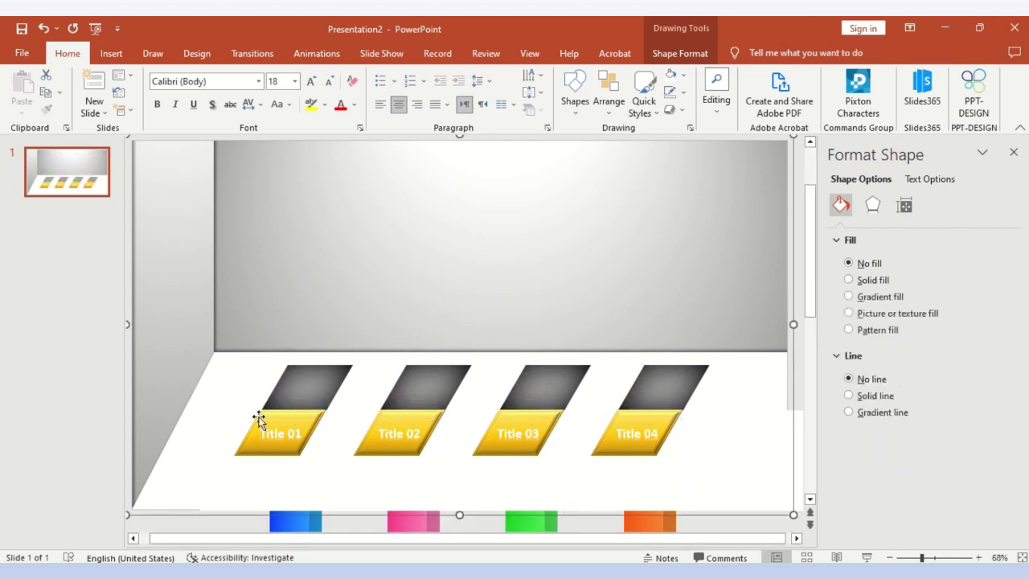
pyautogui.click(273, 433)
pyautogui.click(241, 432)
pyautogui.click(242, 447)
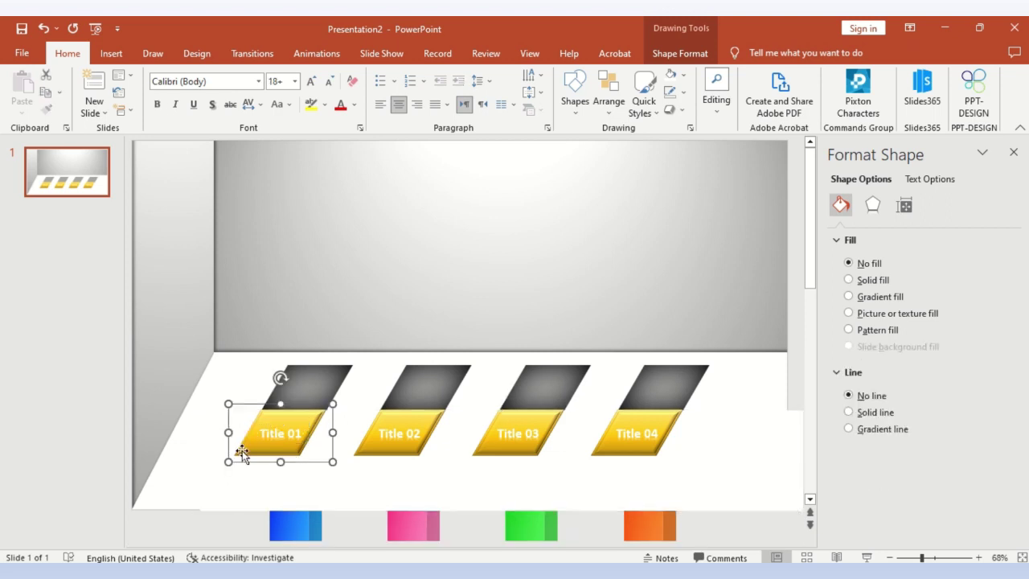
pyautogui.moveTo(250, 451); pyautogui.dragTo(274, 403)
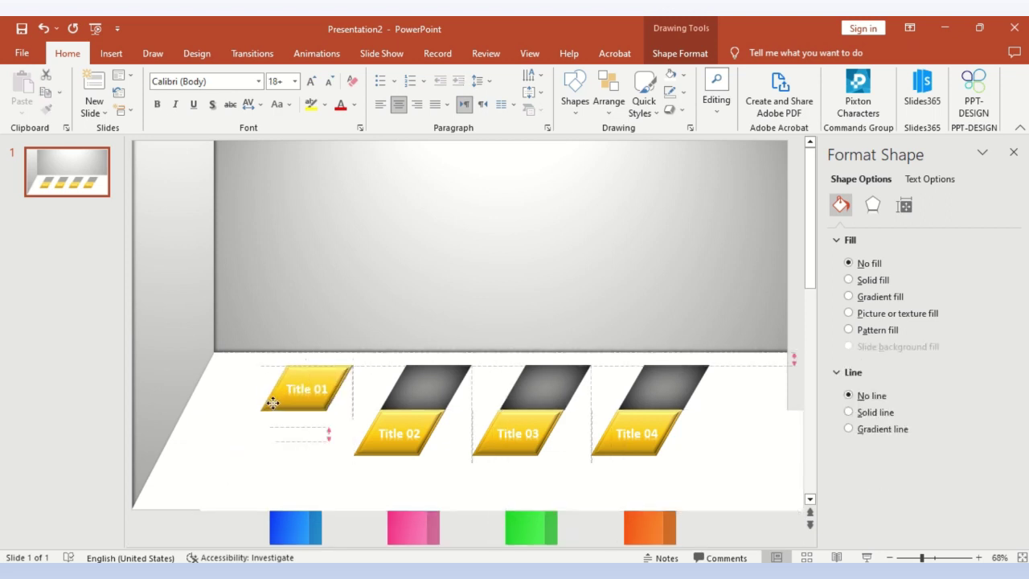
pyautogui.moveTo(368, 447); pyautogui.dragTo(392, 402)
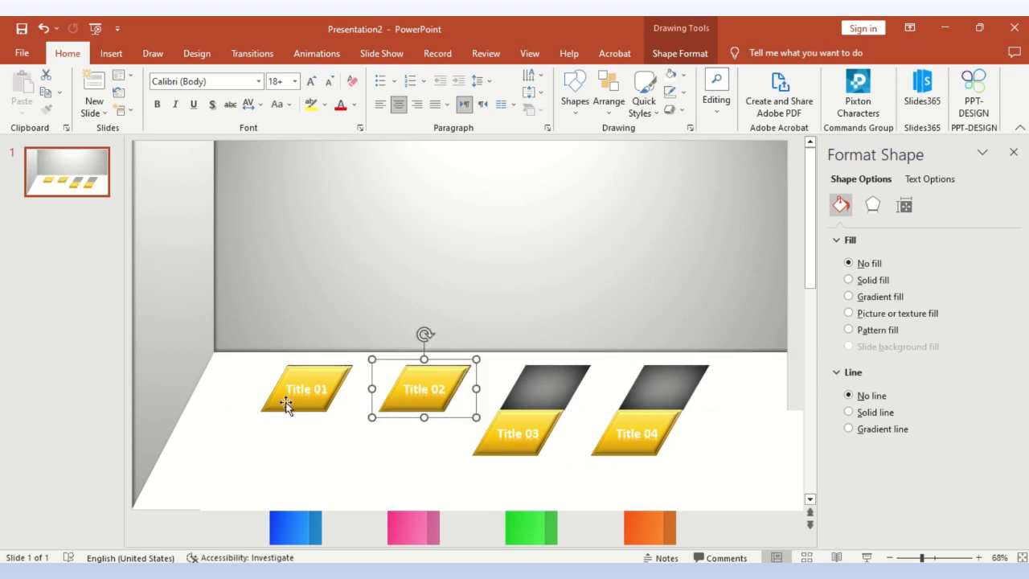
pyautogui.press('Up')
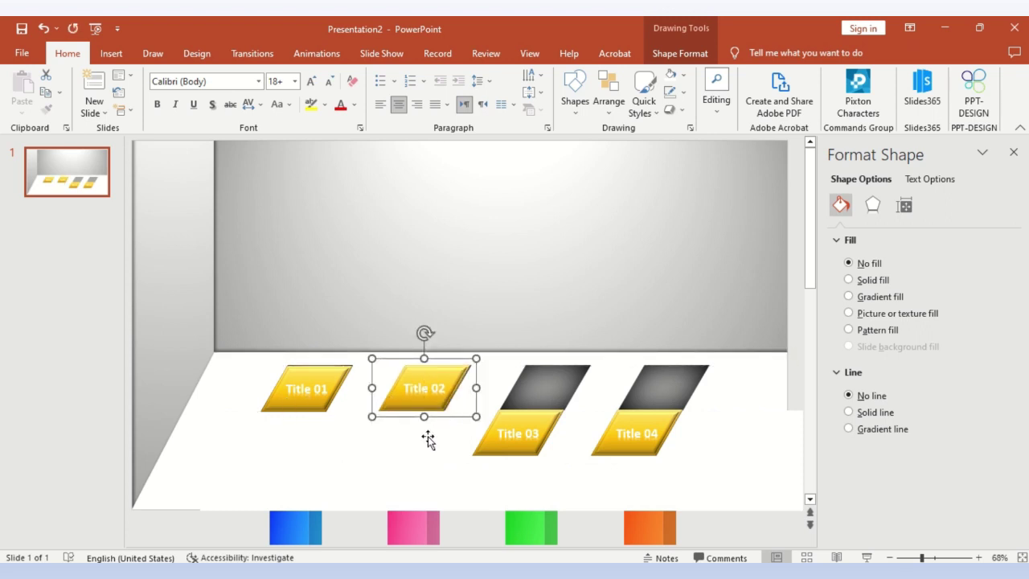
pyautogui.click(292, 407)
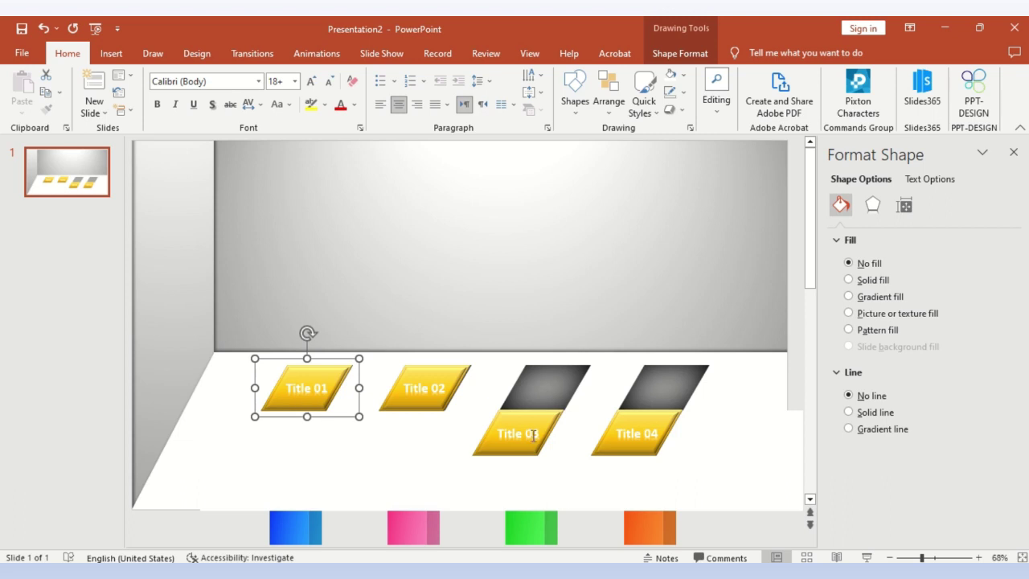
pyautogui.moveTo(505, 449); pyautogui.dragTo(532, 405)
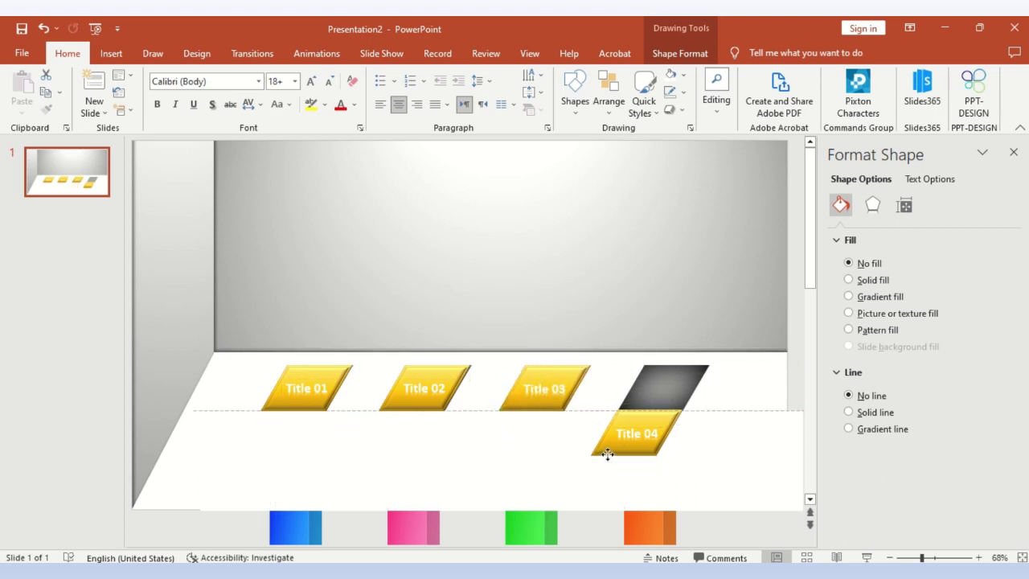
pyautogui.moveTo(609, 457); pyautogui.dragTo(635, 409)
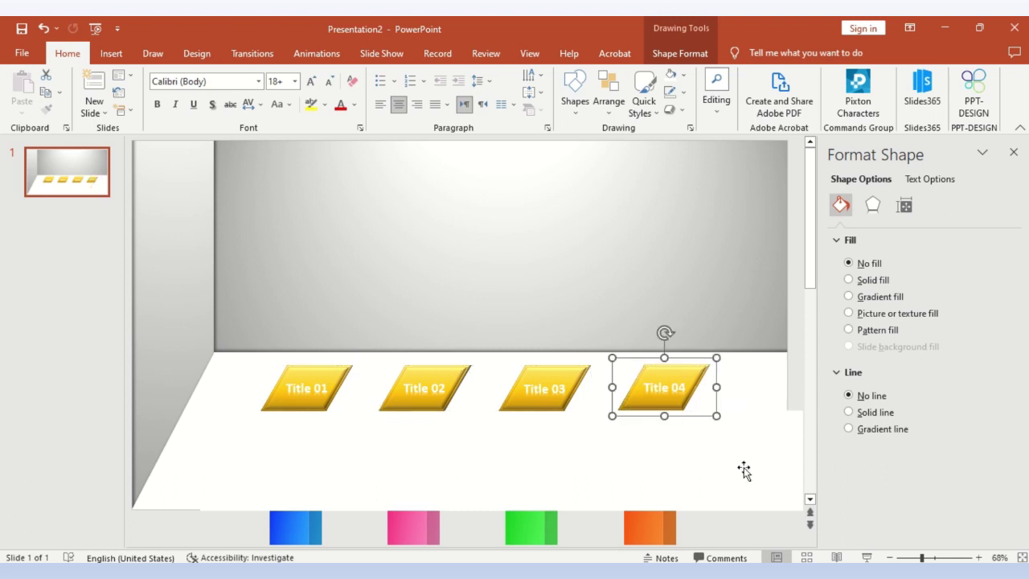
pyautogui.click(767, 385)
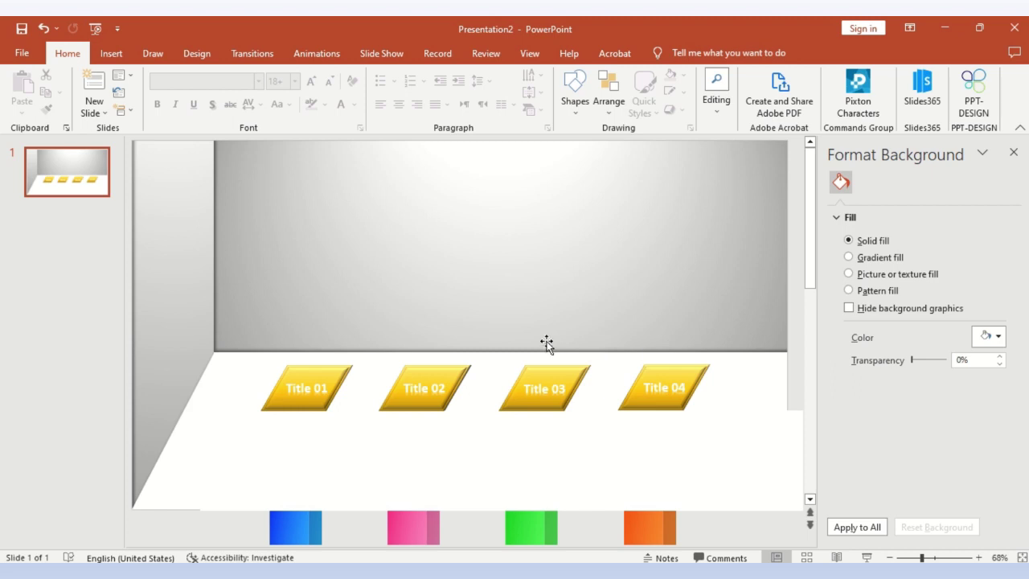
# Duplicate the slide as slide 2 and move Title 01 down to reveal the first hole
pyautogui.hotkey('ctrl', 'd')
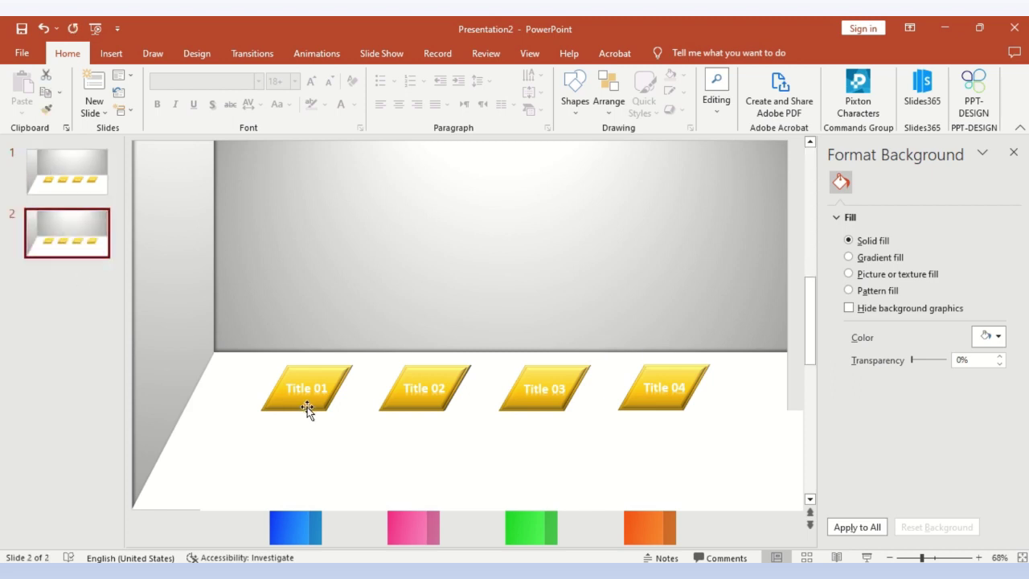
pyautogui.click(286, 404)
pyautogui.moveTo(286, 405); pyautogui.dragTo(260, 447)
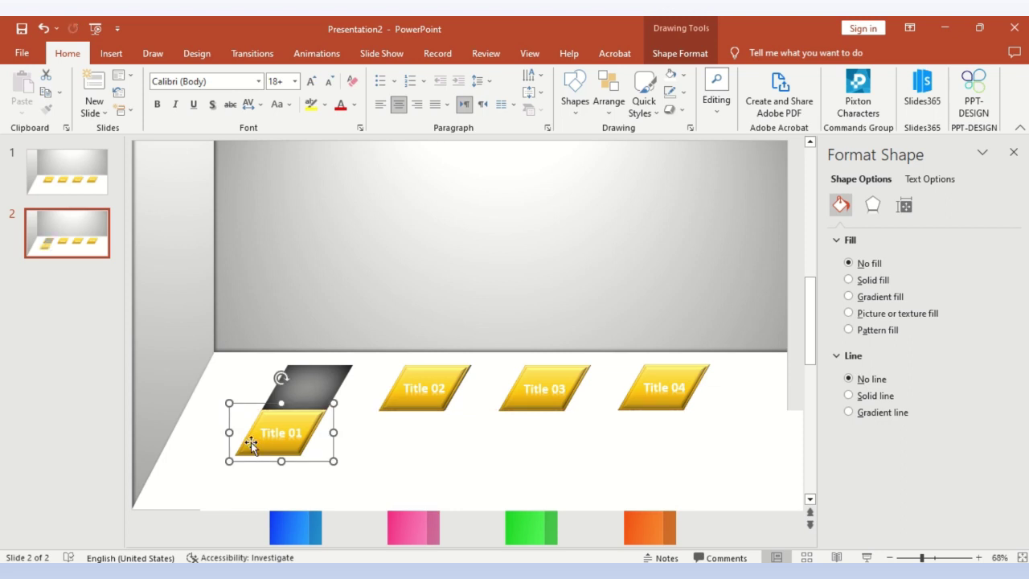
# Duplicate slide 2 as slide 3 and raise the blue 20% bar out of its hole
pyautogui.click(63, 233)
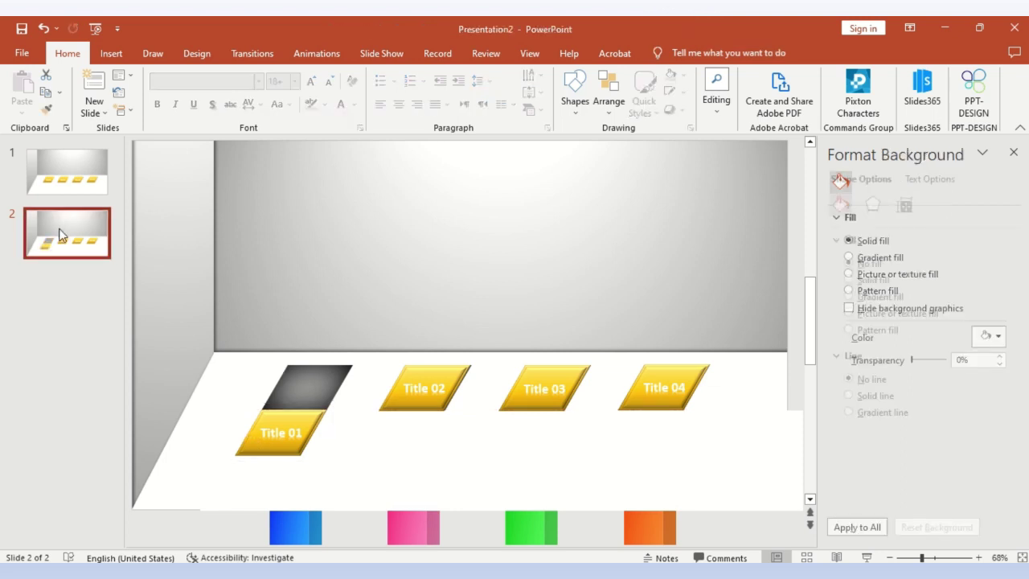
pyautogui.hotkey('ctrl', 'd')
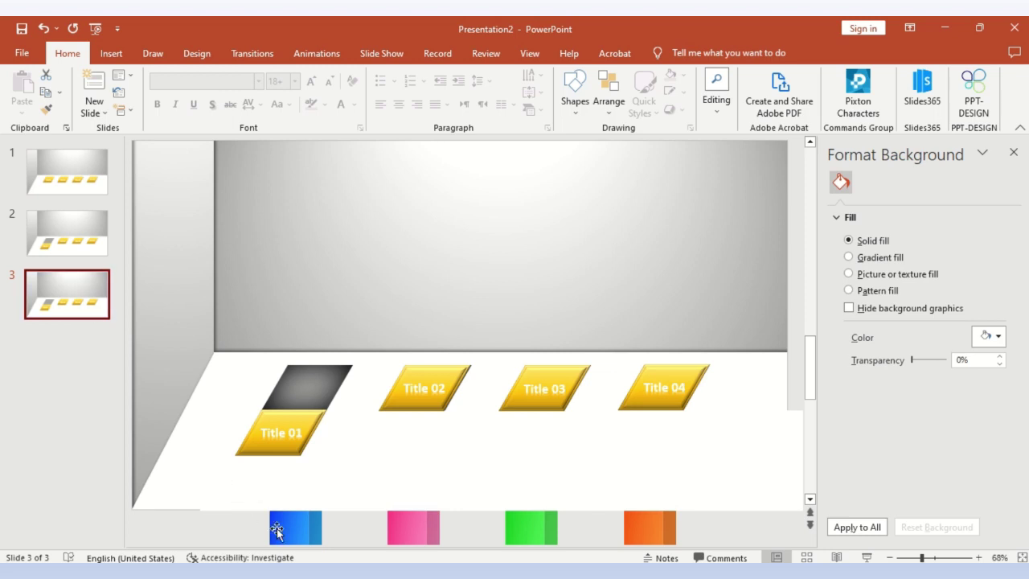
pyautogui.click(283, 533)
pyautogui.press('Up')
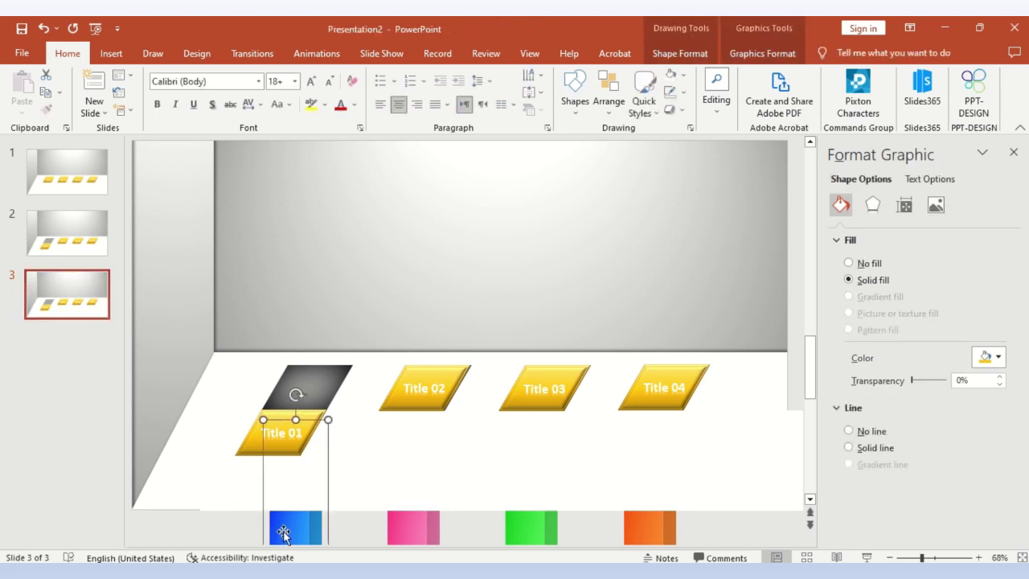
pyautogui.press('Up')
pyautogui.press('Up')
pyautogui.press('Up')
pyautogui.press('Up')
pyautogui.press('Up')
pyautogui.press('Up')
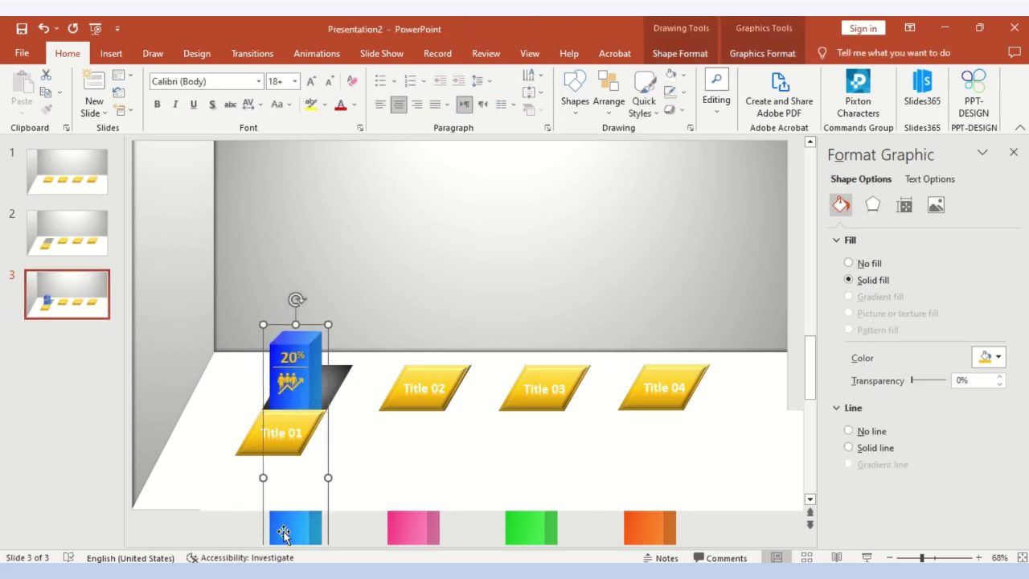
# Duplicate slide 3 as slide 4 and move Title 02 down to reveal the second hole
pyautogui.click(64, 309)
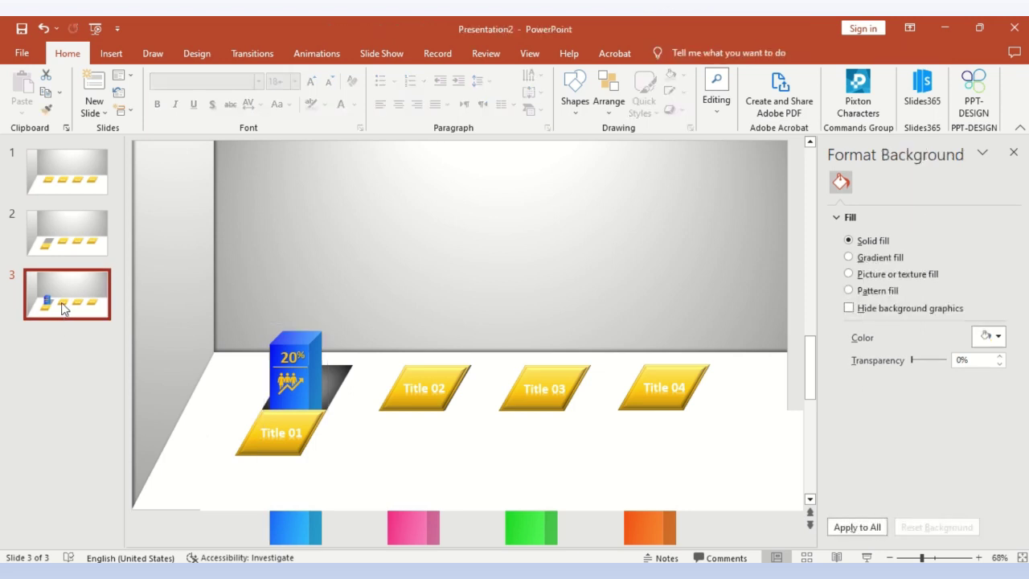
pyautogui.hotkey('ctrl', 'd')
pyautogui.click(409, 407)
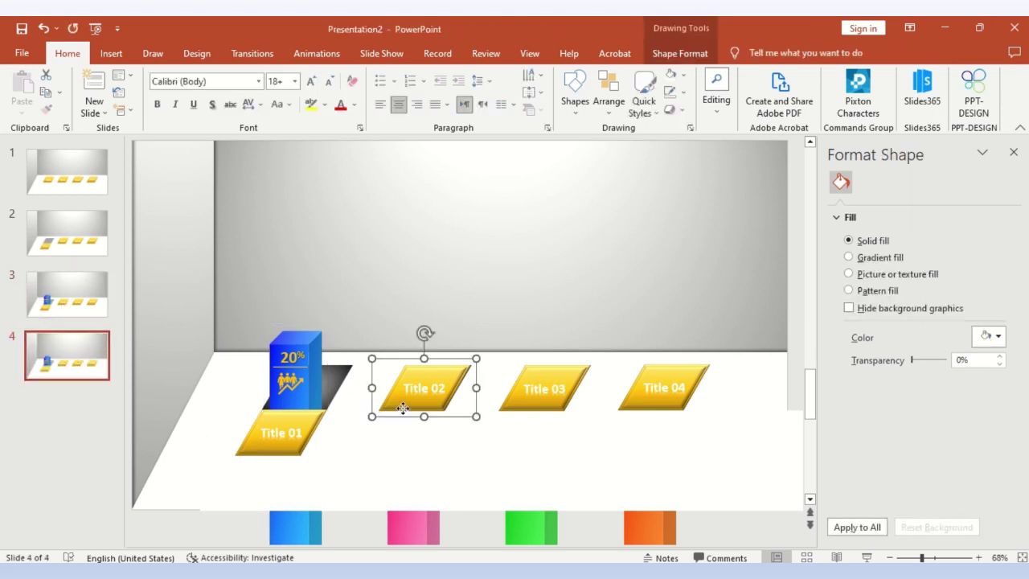
pyautogui.moveTo(404, 405); pyautogui.dragTo(379, 451)
# Duplicate as slide 5, raise the pink 35% bar from its hole, then duplicate as slide 6
pyautogui.click(483, 533)
pyautogui.hotkey('ctrl', 'd')
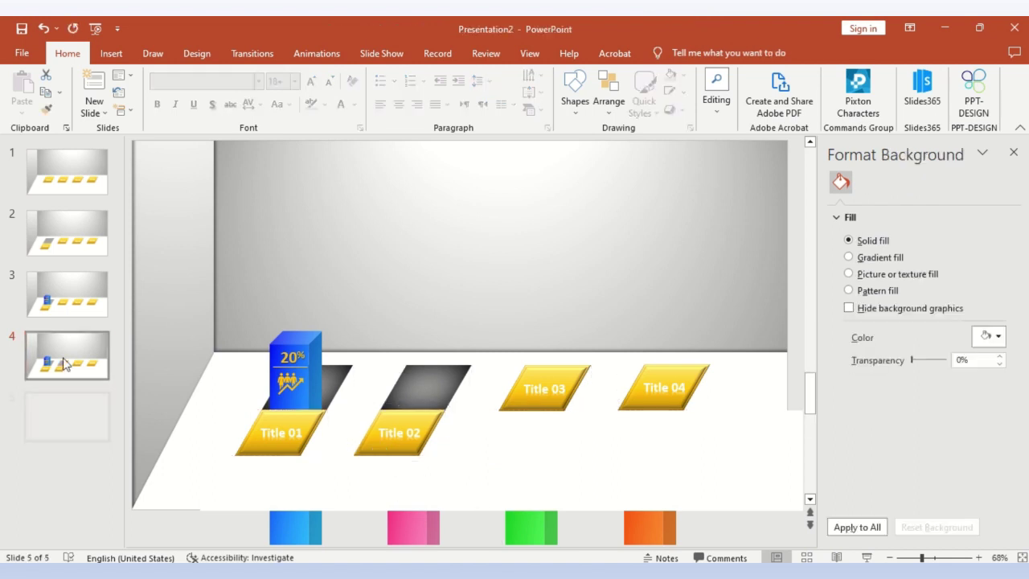
pyautogui.click(420, 521)
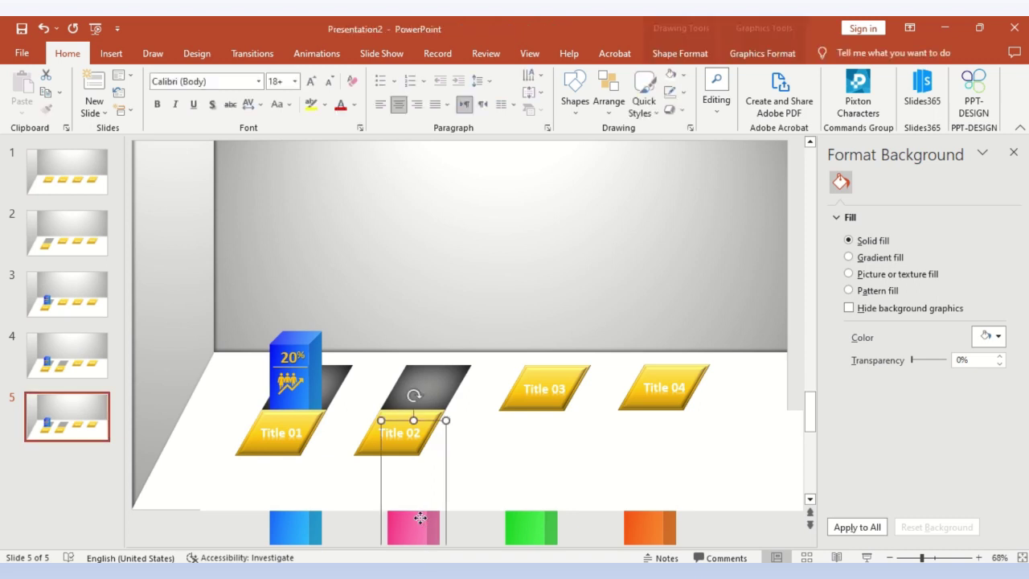
pyautogui.press('Up')
pyautogui.press('Up')
pyautogui.press('Up')
pyautogui.press('Up')
pyautogui.press('Up')
pyautogui.press('Up')
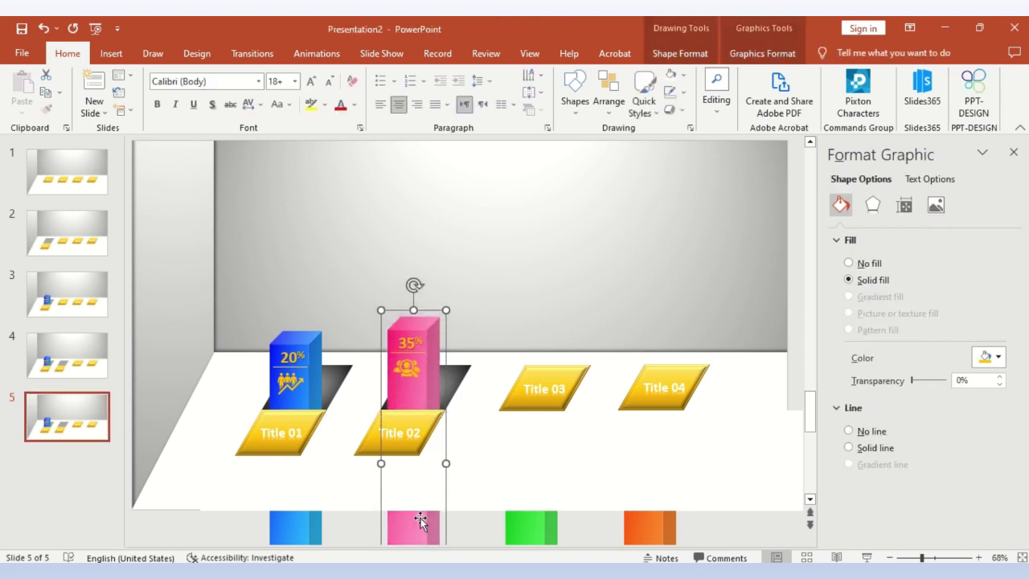
pyautogui.press('Up')
pyautogui.press('Up')
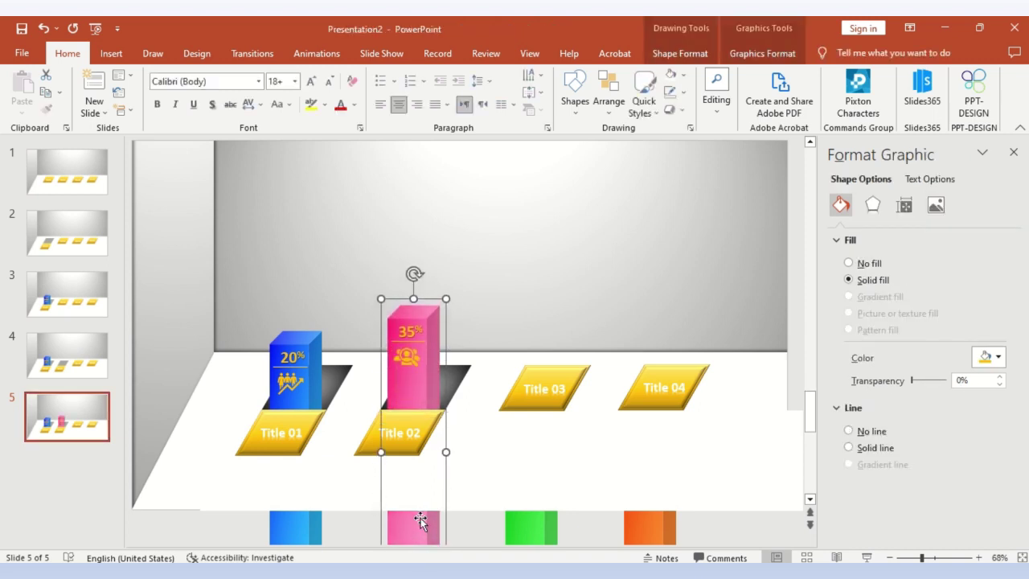
pyautogui.press('Up')
pyautogui.press('Up')
pyautogui.press('Up')
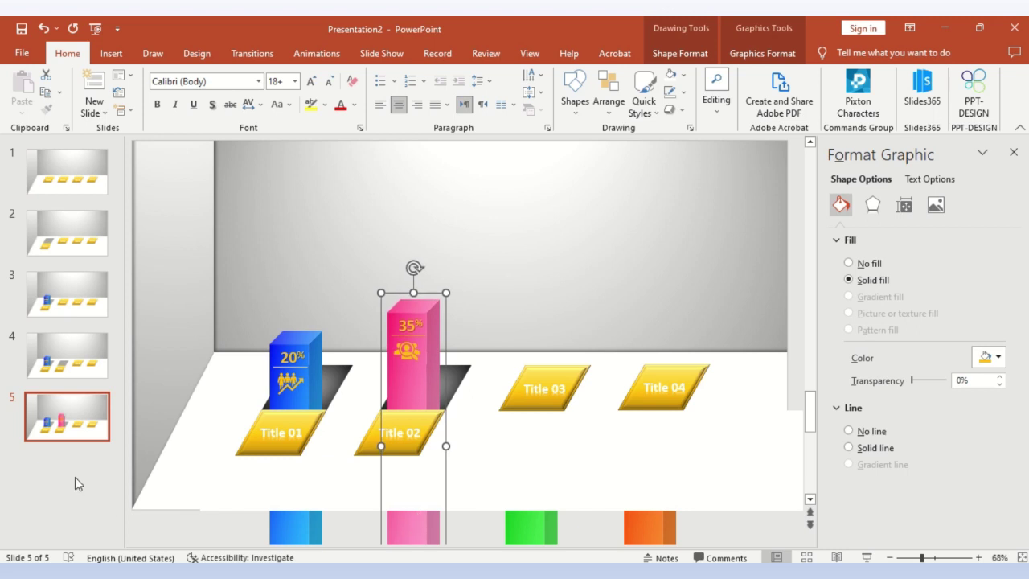
pyautogui.click(88, 482)
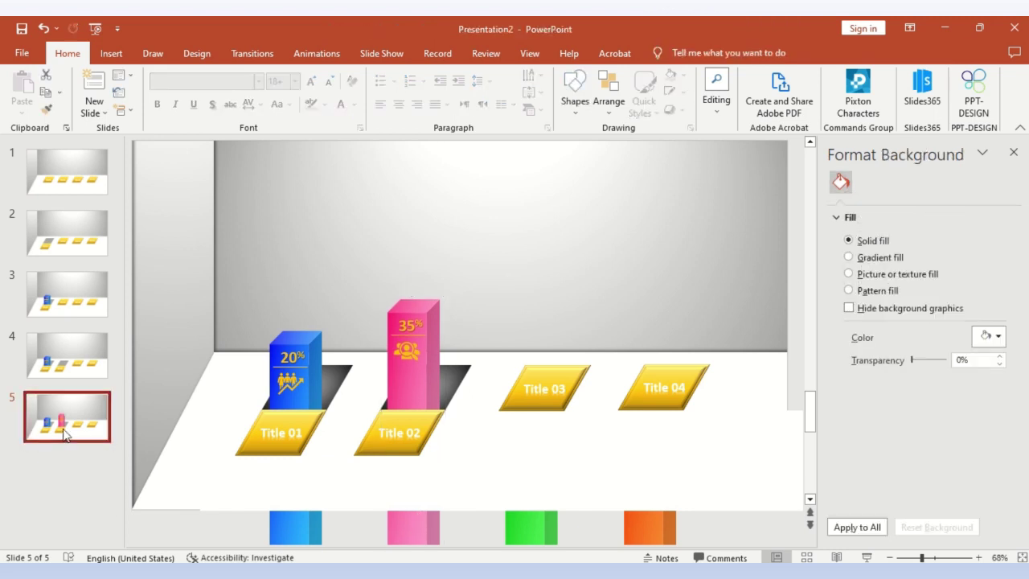
pyautogui.hotkey('ctrl', 'd')
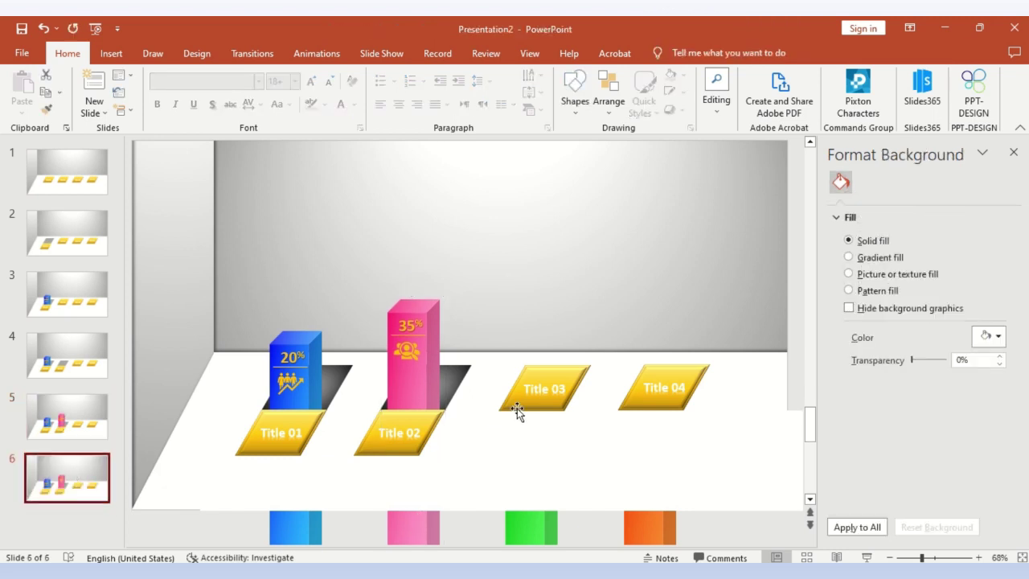
# Move Title 03 forward on slide 6 to uncover its hole, then duplicate it as slide 7
pyautogui.moveTo(517, 410); pyautogui.dragTo(490, 453)
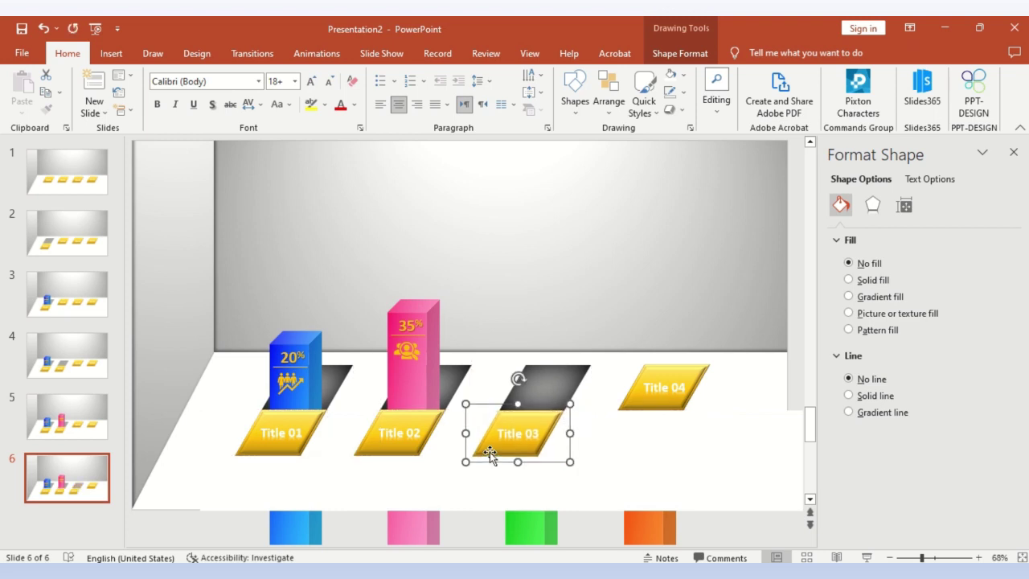
pyautogui.click(76, 479)
pyautogui.hotkey('ctrl', 'd')
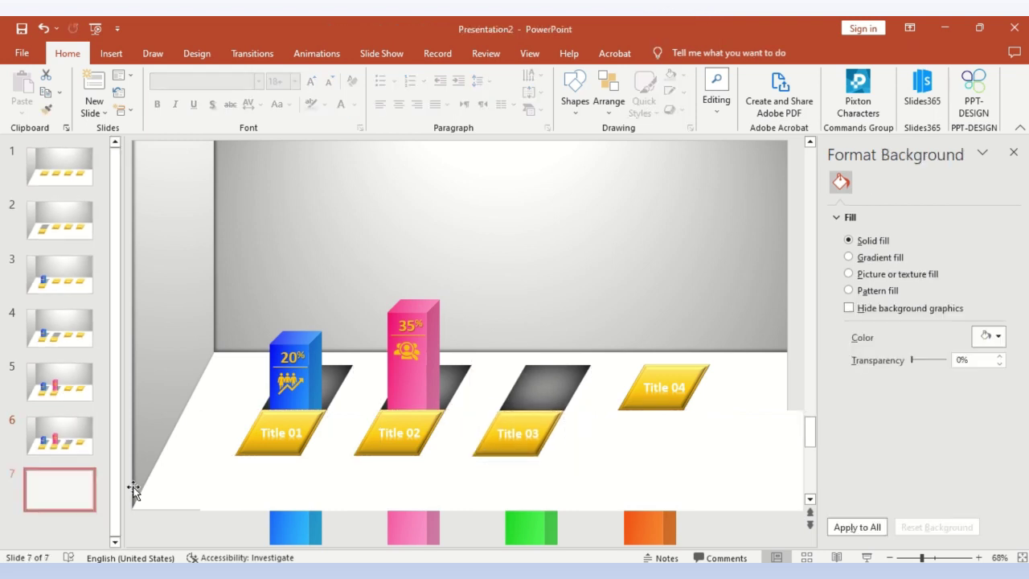
# Raise the green 50% bar to full height above Title 03 on slide 7
pyautogui.click(531, 536)
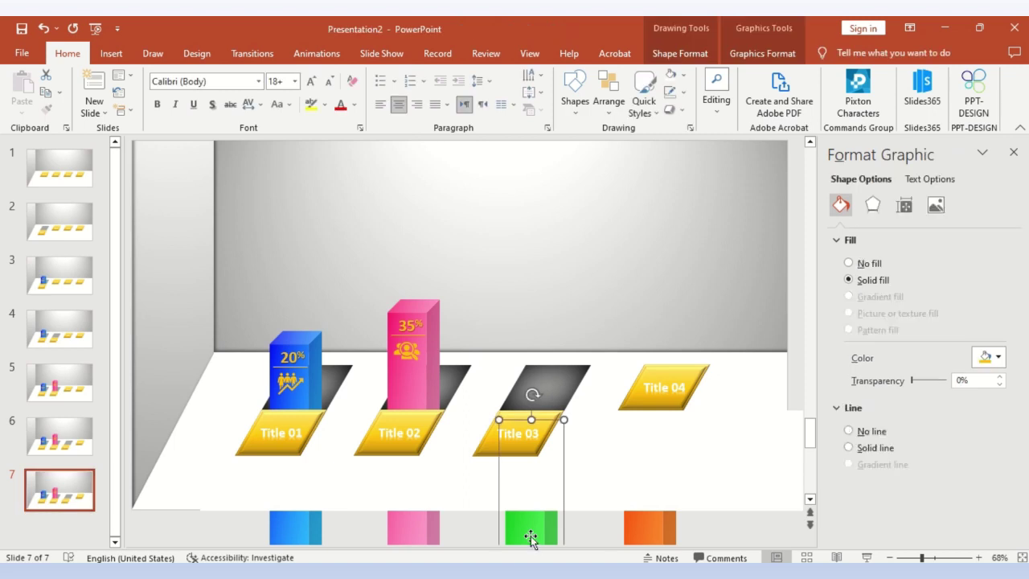
pyautogui.press('Up')
pyautogui.press('Up')
pyautogui.press('Up')
pyautogui.press('Up')
pyautogui.press('Up')
pyautogui.press('Up')
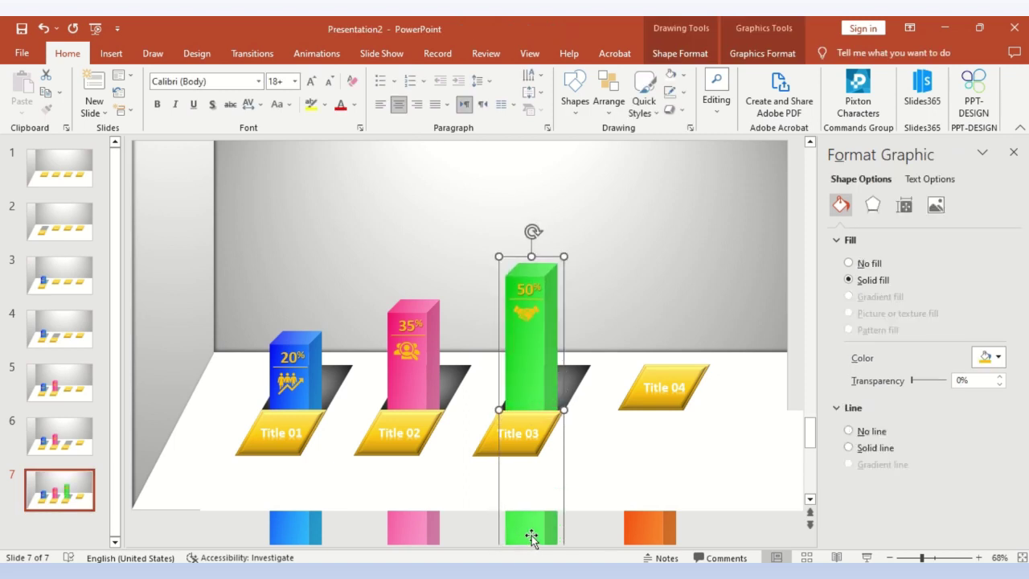
pyautogui.press('Up')
pyautogui.press('Up')
pyautogui.press('Up')
pyautogui.press('Up')
pyautogui.press('Up')
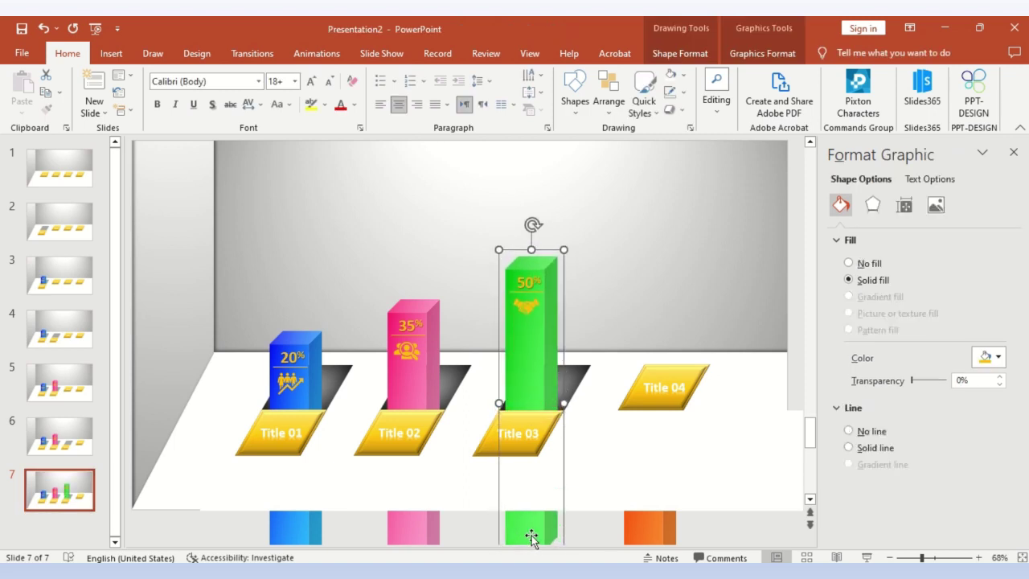
pyautogui.press('Up')
pyautogui.press('Up')
pyautogui.press('Up')
pyautogui.press('Up')
pyautogui.press('Up')
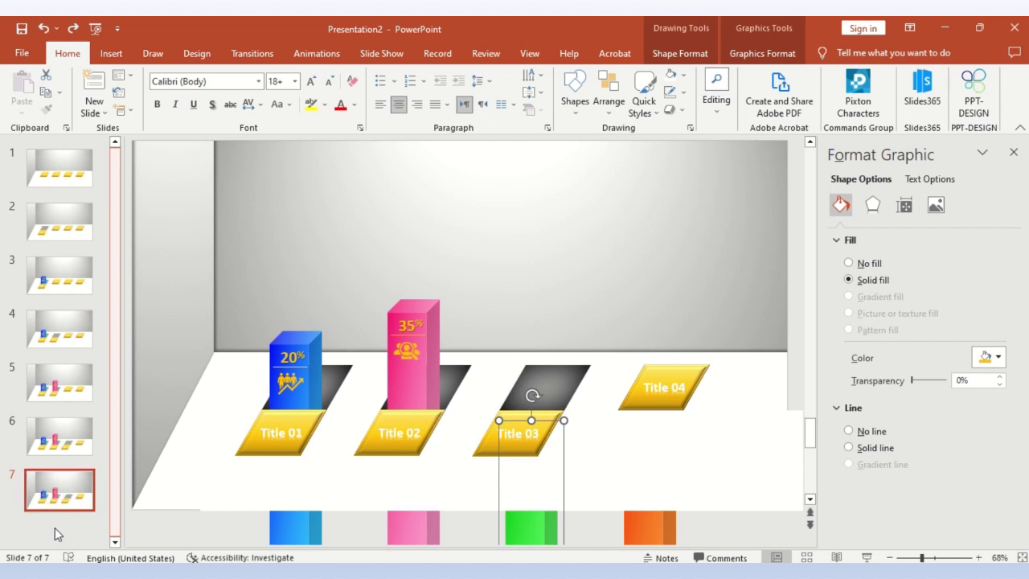
pyautogui.hotkey('ctrl', 'y')
# Duplicate slide 7 as slide 8 and move Title 04 down-left to uncover its floor hole
pyautogui.click(60, 505)
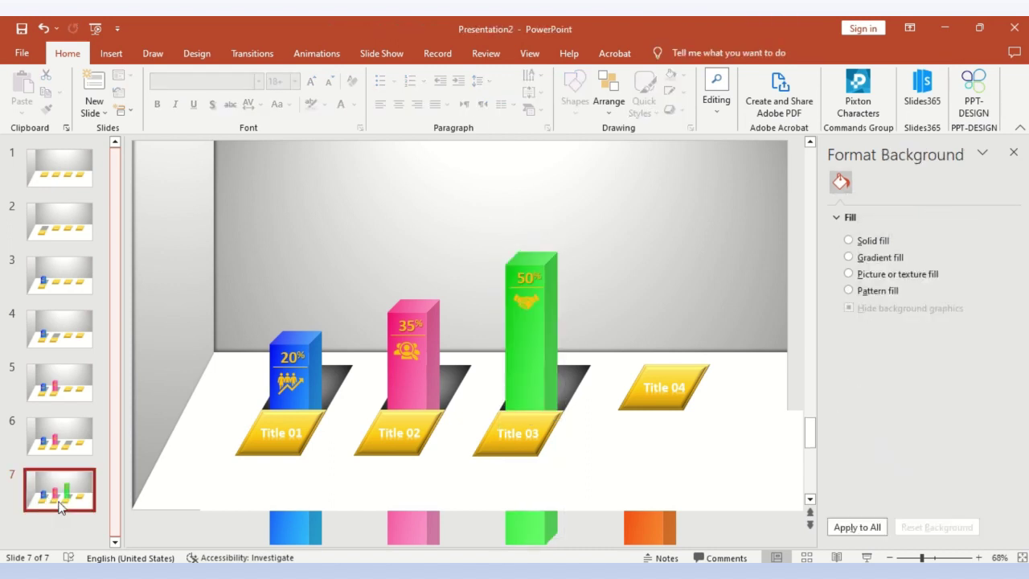
pyautogui.hotkey('ctrl', 'd')
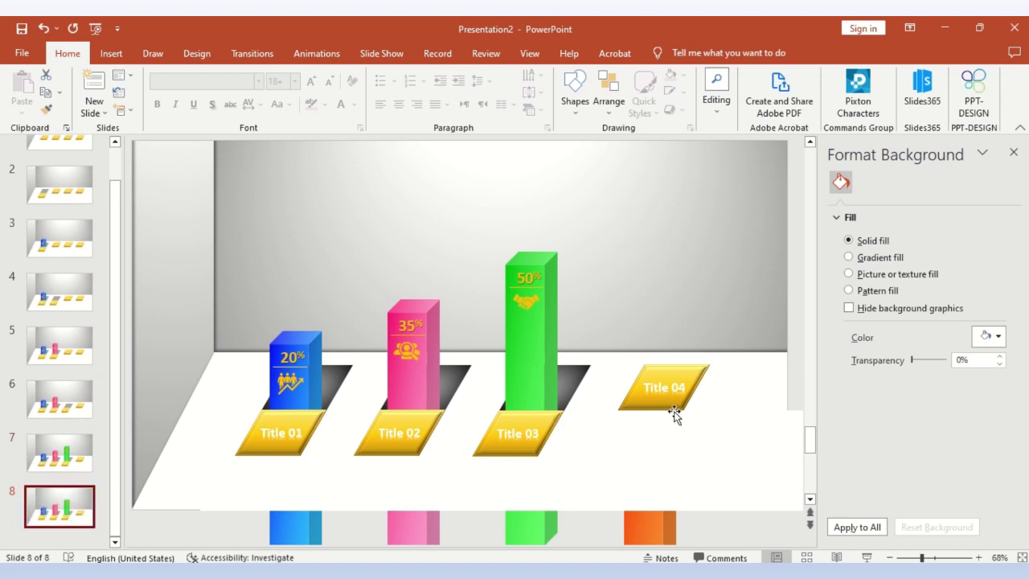
pyautogui.moveTo(664, 407); pyautogui.dragTo(629, 452)
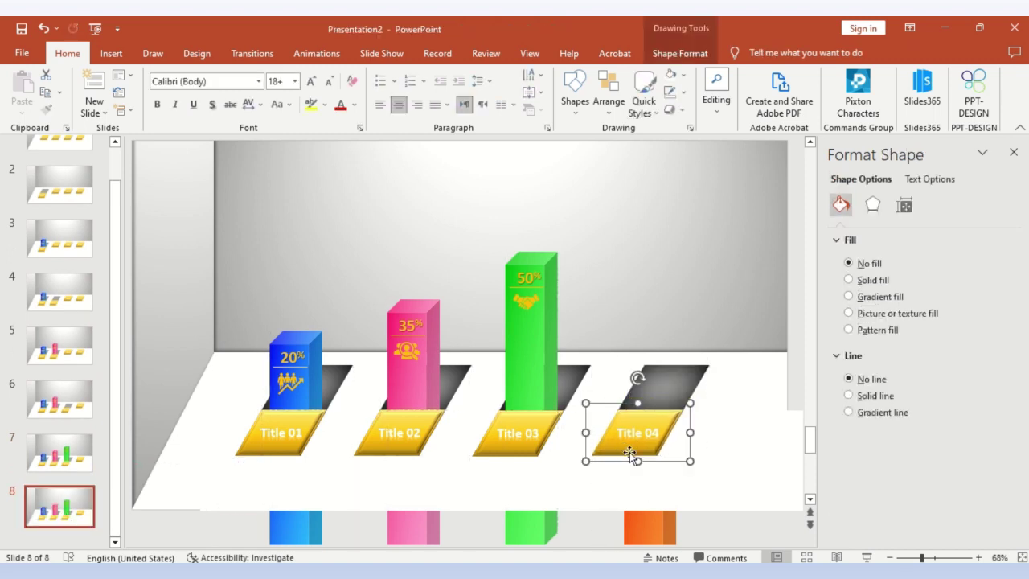
# Duplicate slide 8 as slide 9 and nudge the orange 40% bar up behind Title 04
pyautogui.scroll(-1, 131, 469)
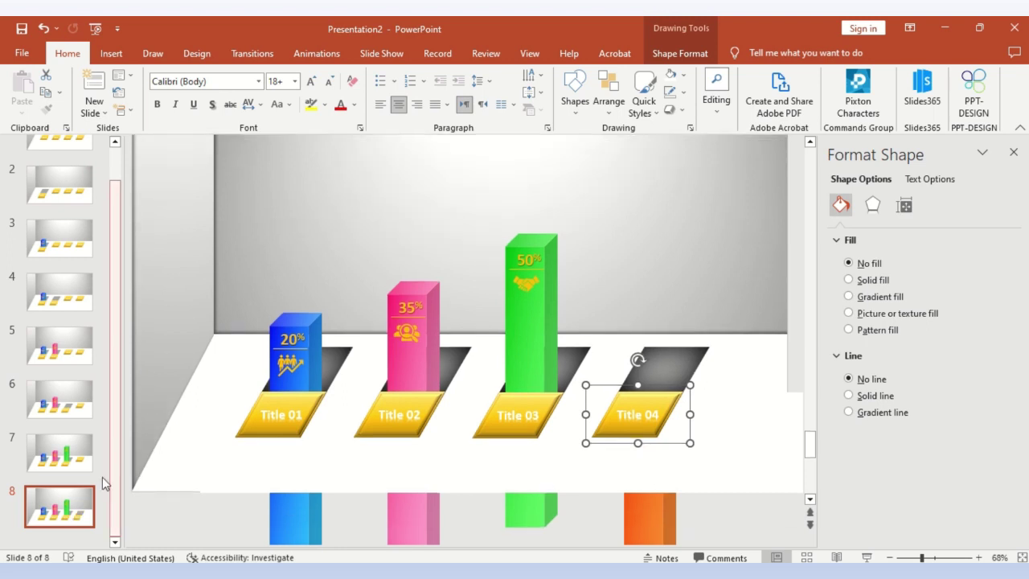
pyautogui.click(69, 506)
pyautogui.hotkey('ctrl', 'd')
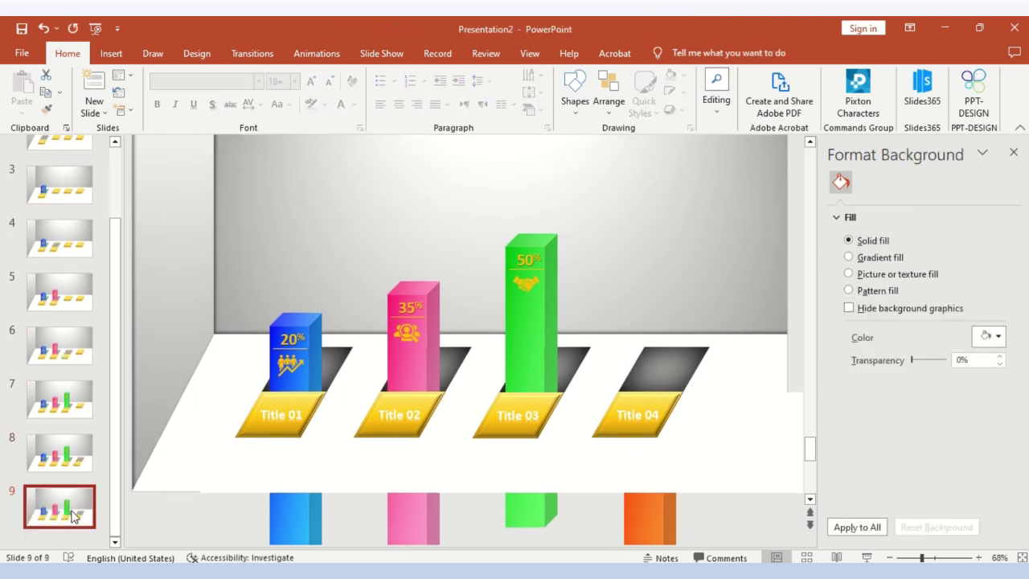
pyautogui.click(656, 515)
pyautogui.press('Up')
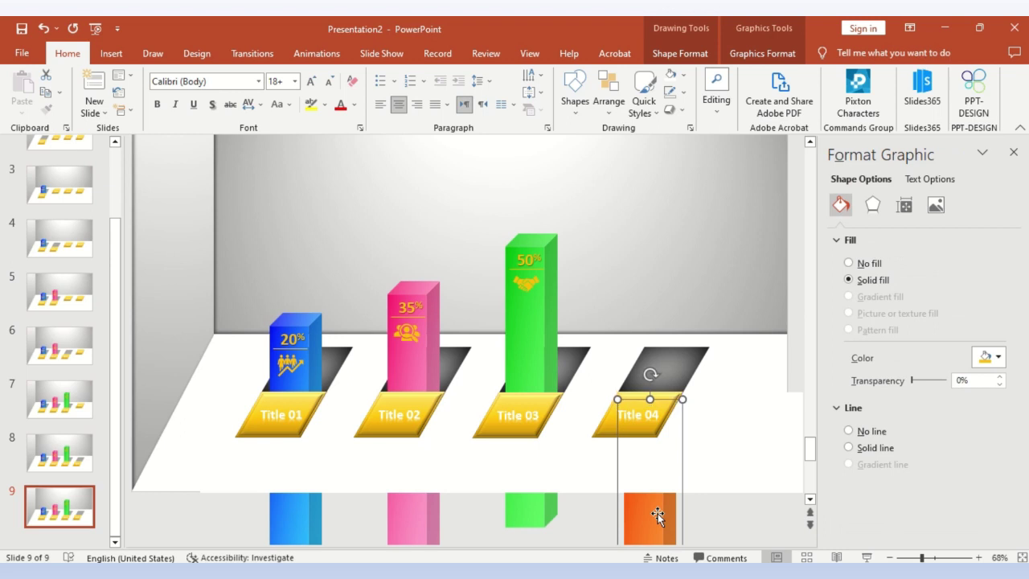
pyautogui.press('Up')
pyautogui.press('Up')
pyautogui.press('Up')
pyautogui.press('Up')
pyautogui.press('Up')
pyautogui.press('Up')
pyautogui.press('Up')
pyautogui.press('Up')
pyautogui.press('Up')
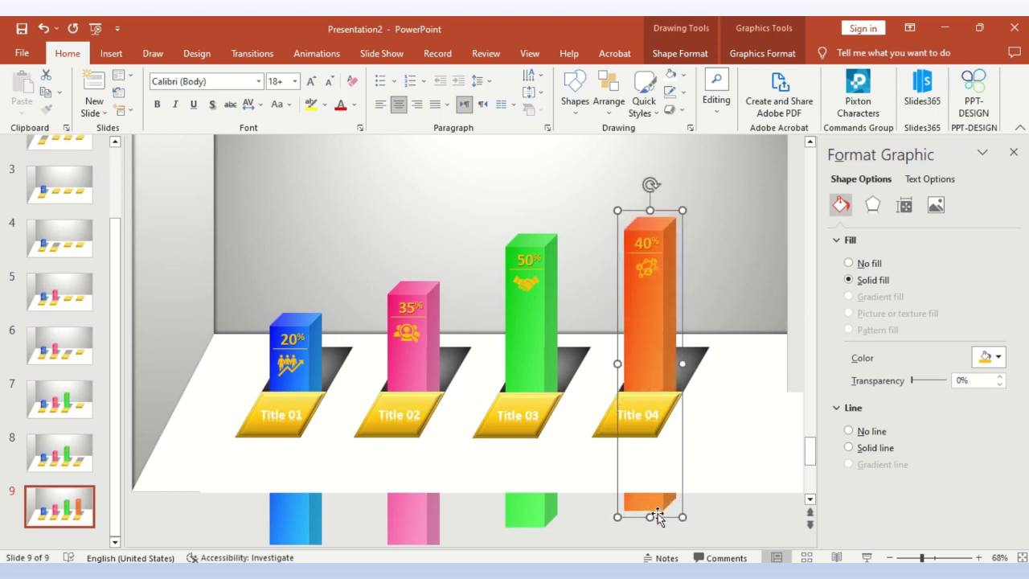
pyautogui.press('Down')
pyautogui.press('Down')
pyautogui.press('Down')
pyautogui.press('Down')
pyautogui.press('Down')
pyautogui.press('Down')
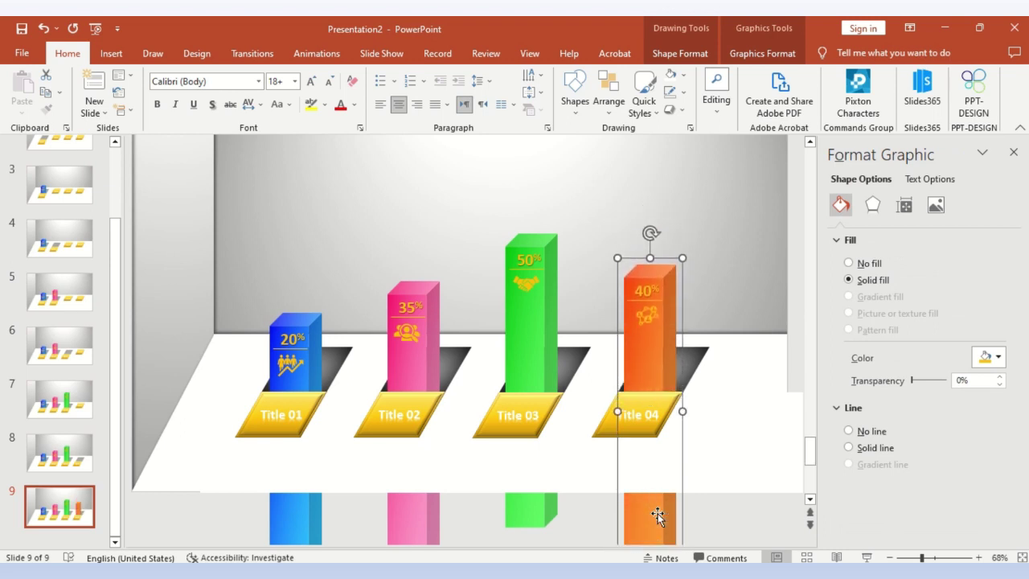
pyautogui.press('Up')
pyautogui.press('Up')
pyautogui.press('Up')
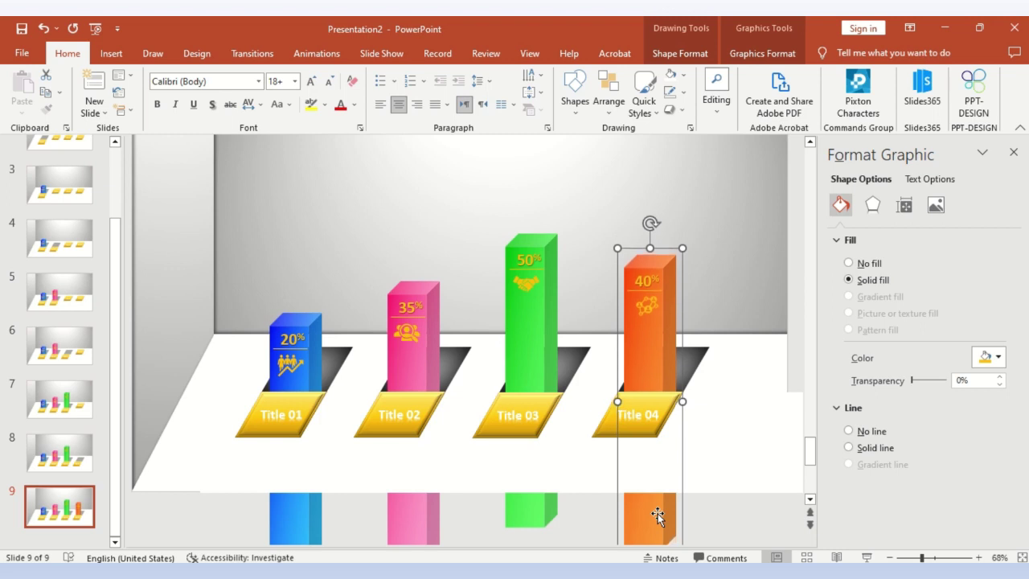
pyautogui.scroll(1, 276, 412)
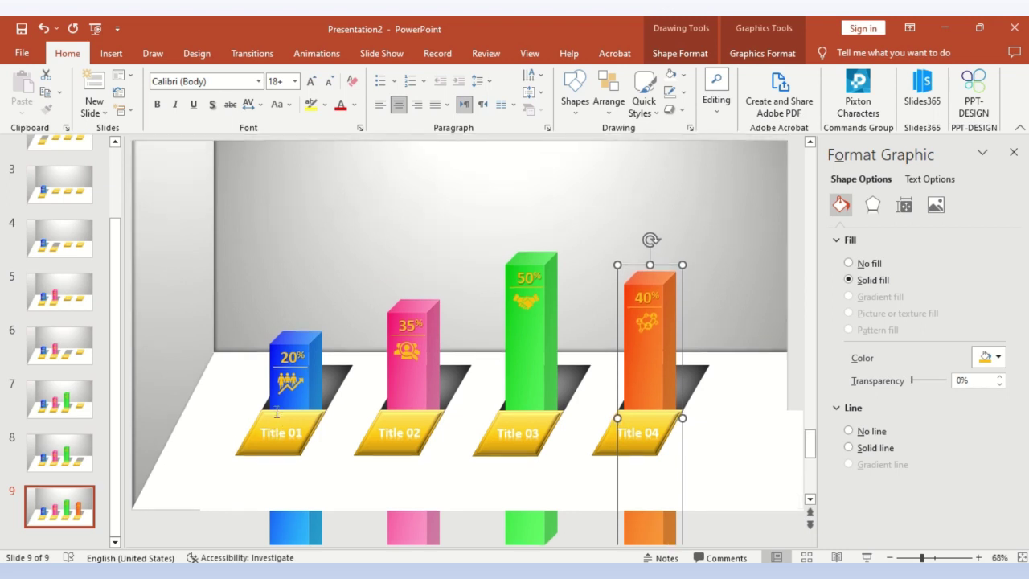
pyautogui.click(67, 545)
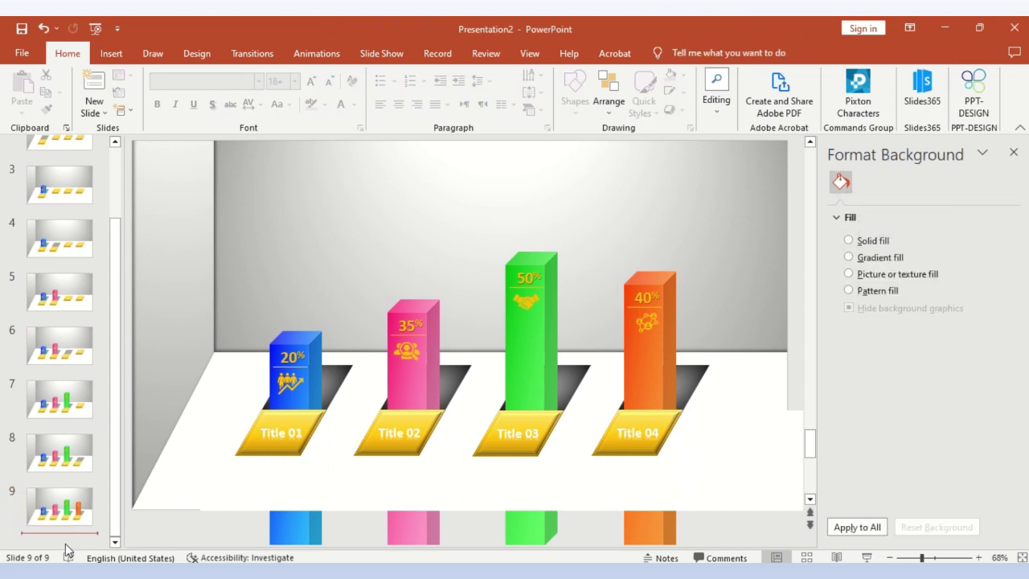
# Apply the Morph transition to all nine slides
pyautogui.hotkey('ctrl', 'a')
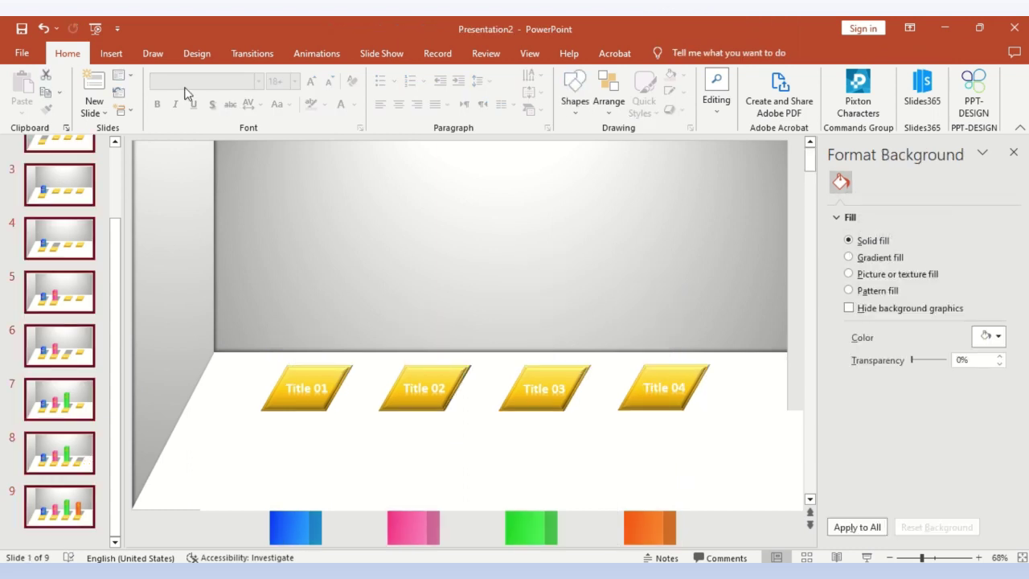
pyautogui.click(310, 59)
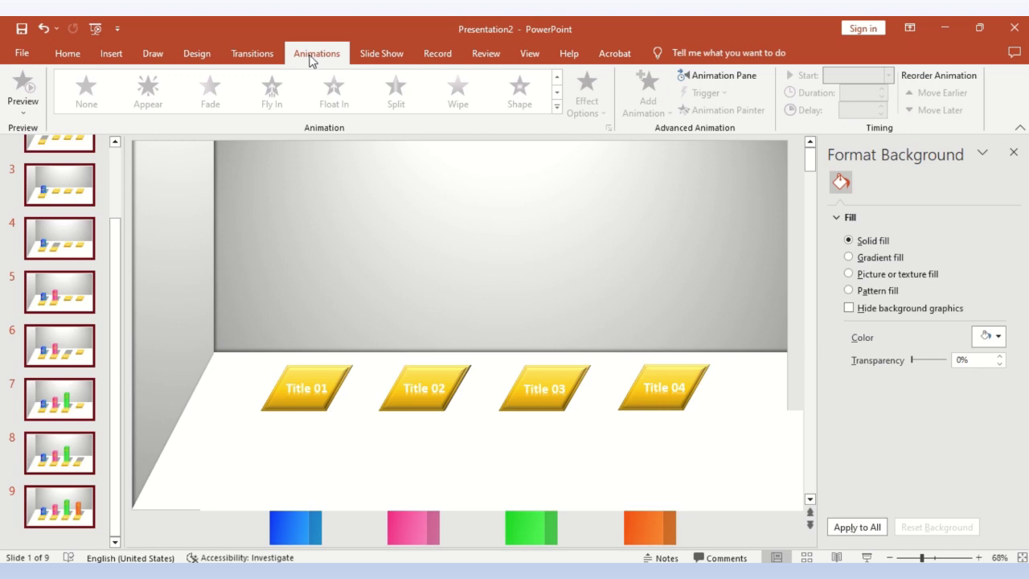
pyautogui.click(252, 53)
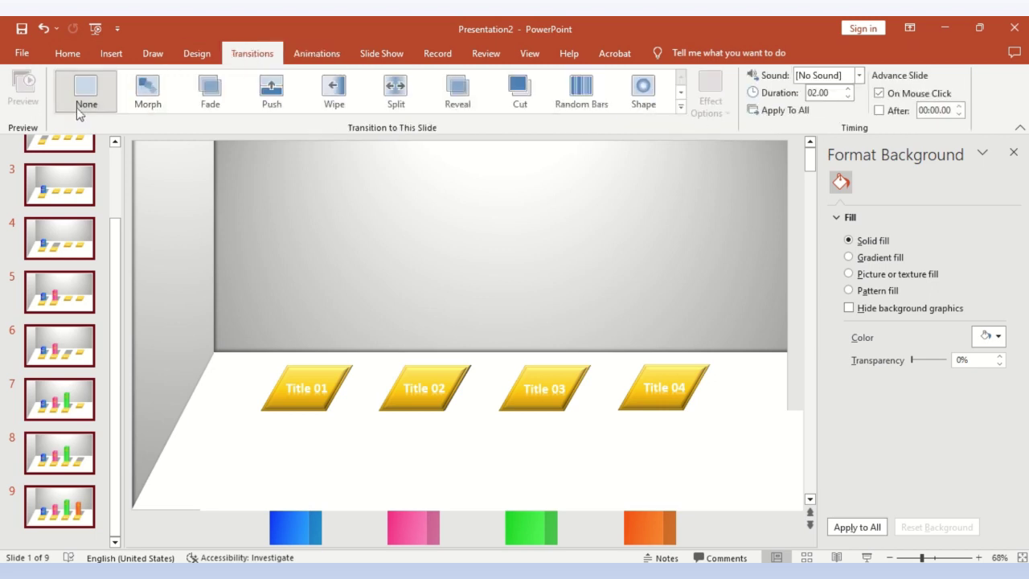
pyautogui.click(147, 91)
# Start the slide show from slide 1 with F5
pyautogui.scroll(3, 46, 336)
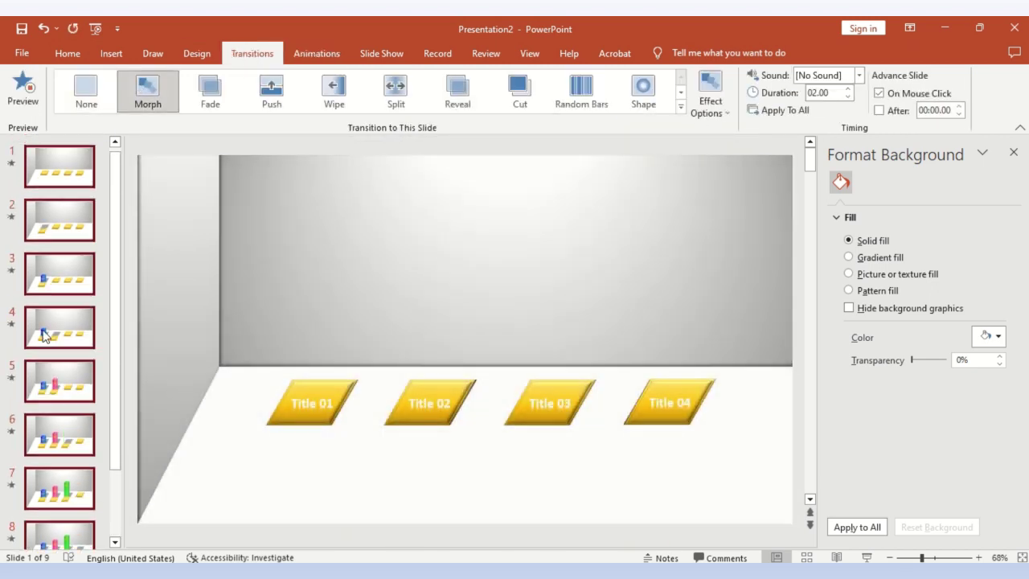
pyautogui.click(63, 182)
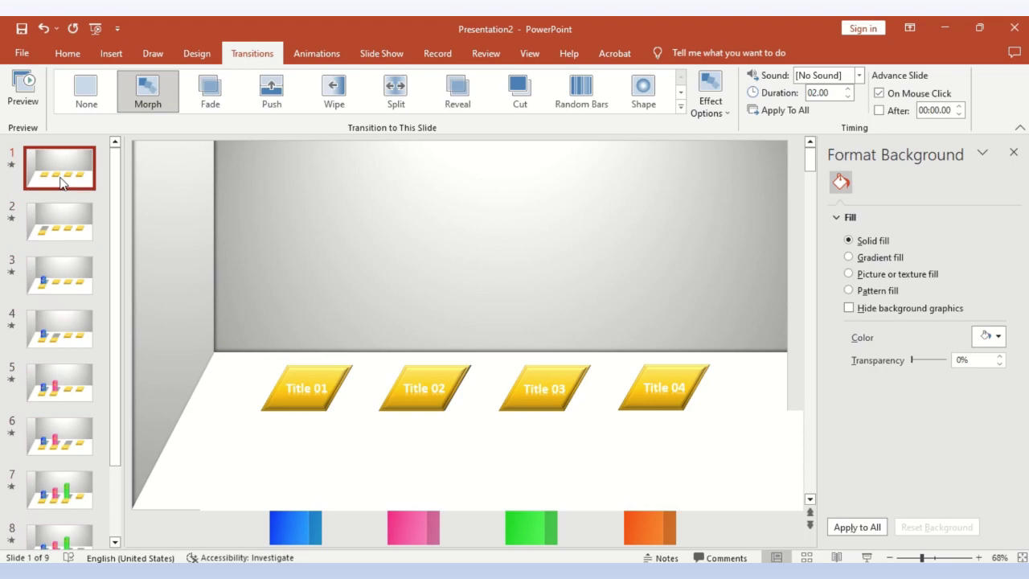
pyautogui.press('F5')
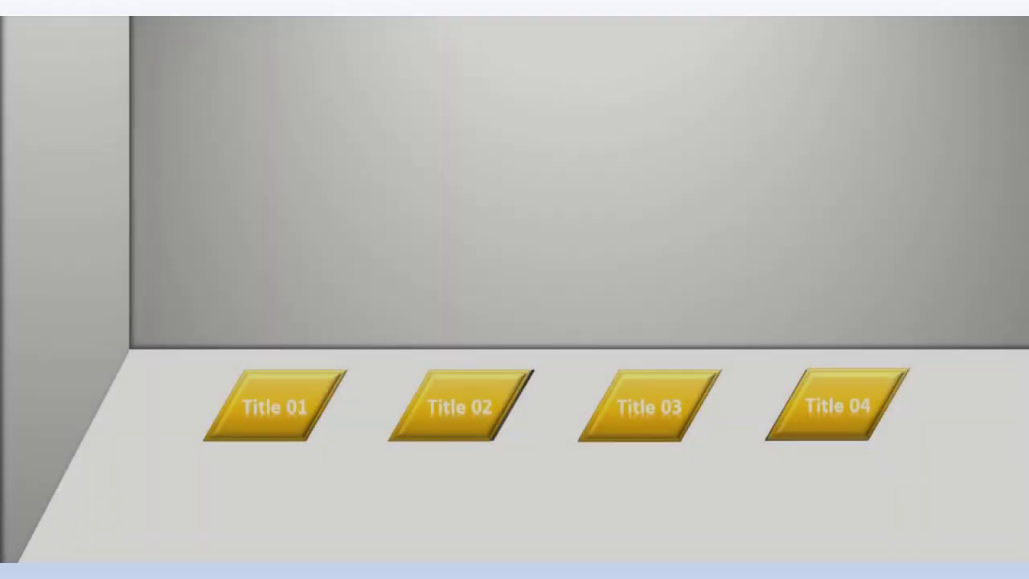